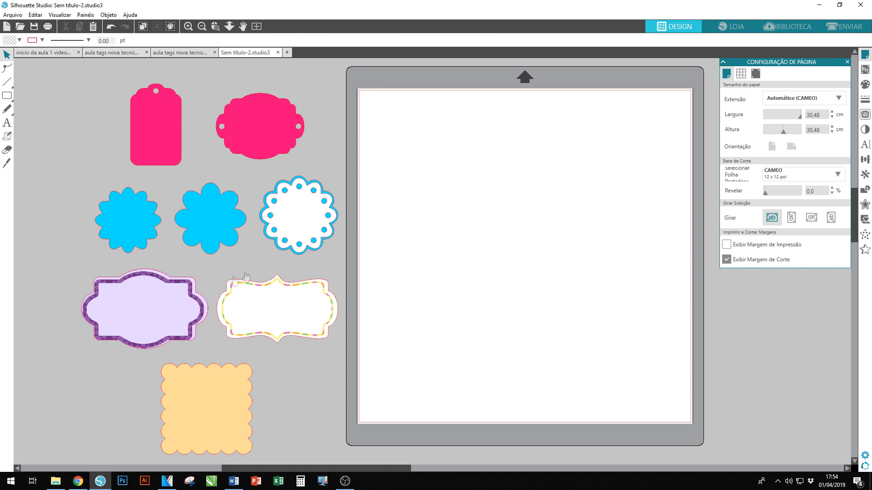
pyautogui.moveTo(306, 222)
pyautogui.mouseDown()
pyautogui.moveTo(369, 214)
pyautogui.moveTo(385, 230)
pyautogui.moveTo(303, 219)
pyautogui.mouseUp()
pyautogui.press('Escape')
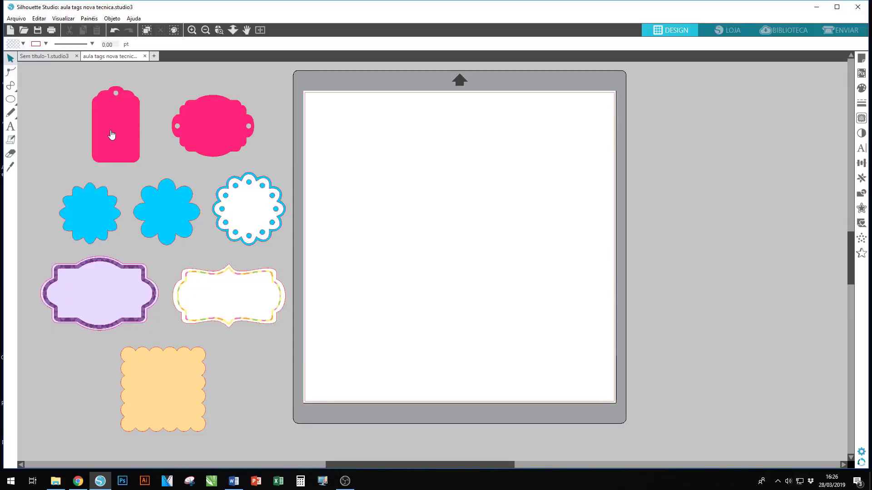
# - Draw a rounded rectangle about 5.6 cm wide on the page and a smaller, flatter one overlapping its upper edge
pyautogui.moveTo(9, 100)
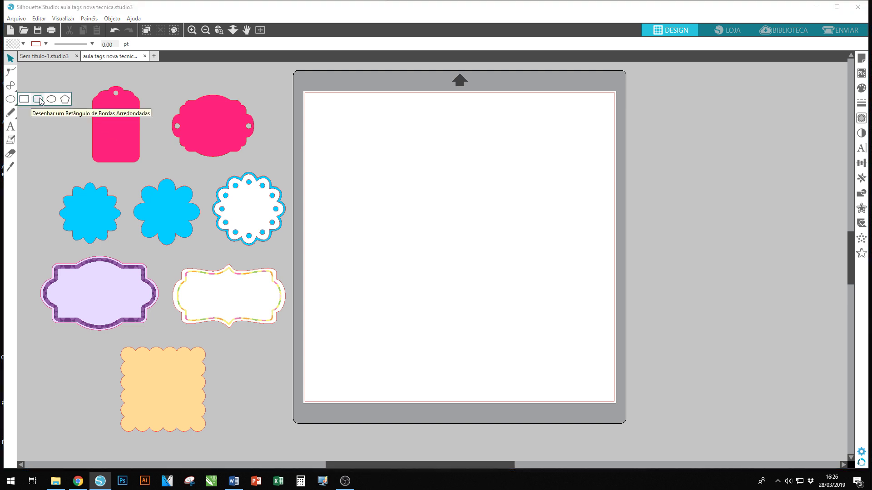
pyautogui.click(38, 99)
pyautogui.moveTo(404, 149); pyautogui.dragTo(462, 217)
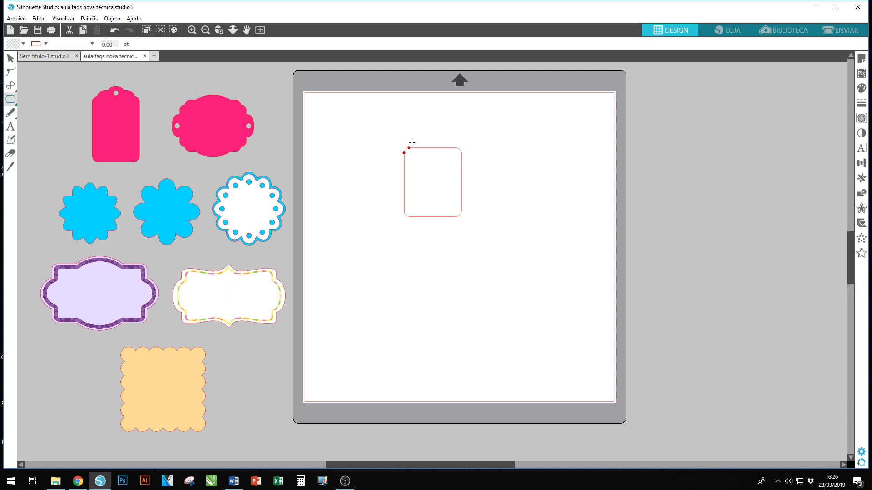
pyautogui.moveTo(411, 143); pyautogui.dragTo(455, 160)
# - Draw a small flat ellipse overlapping the middle of the smaller rounded rectangle's upper edge
pyautogui.moveTo(10, 99)
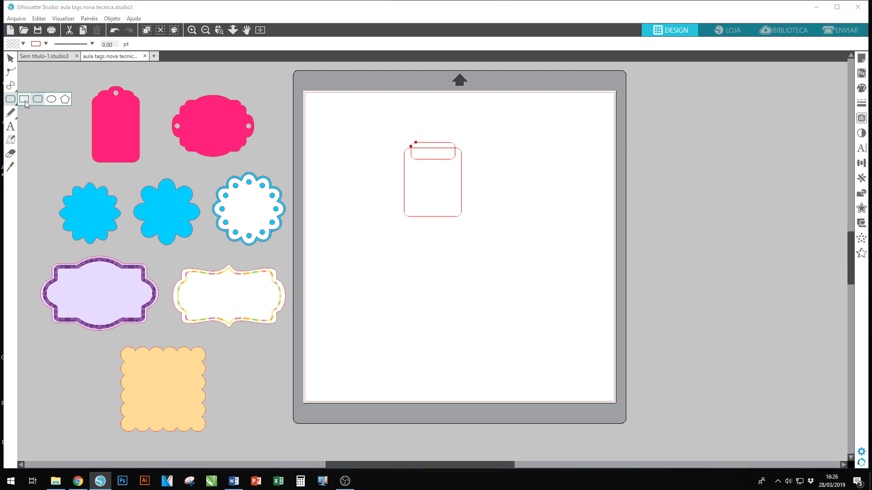
pyautogui.click(51, 99)
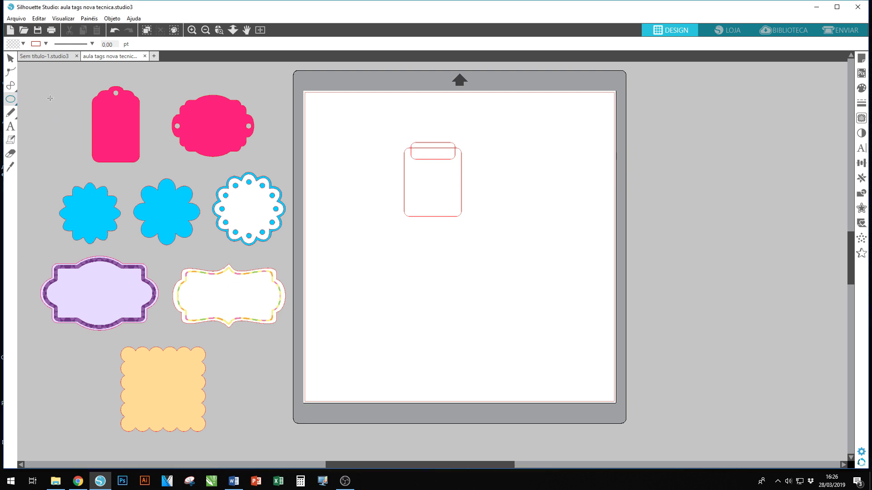
pyautogui.moveTo(423, 136); pyautogui.dragTo(444, 148)
pyautogui.moveTo(444, 148); pyautogui.dragTo(444, 149)
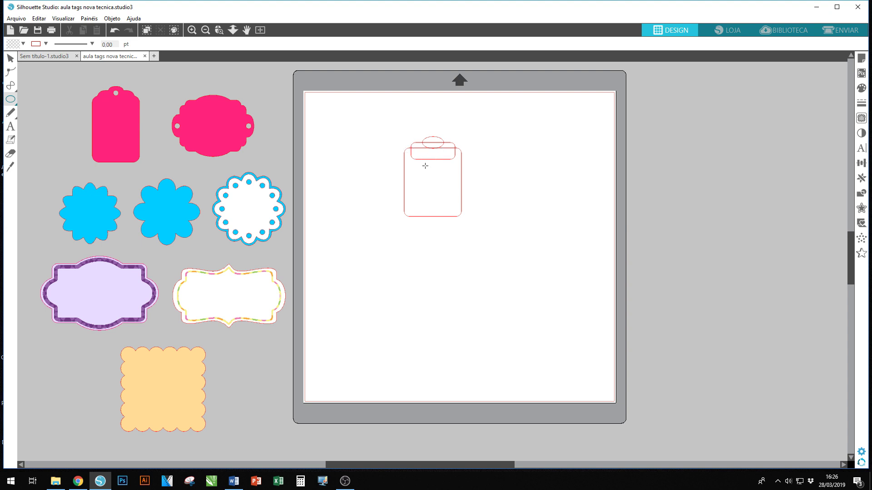
# - Align the two rounded rectangles and the ellipse to their common horizontal centre
pyautogui.click(10, 58)
pyautogui.moveTo(370, 108); pyautogui.dragTo(512, 251)
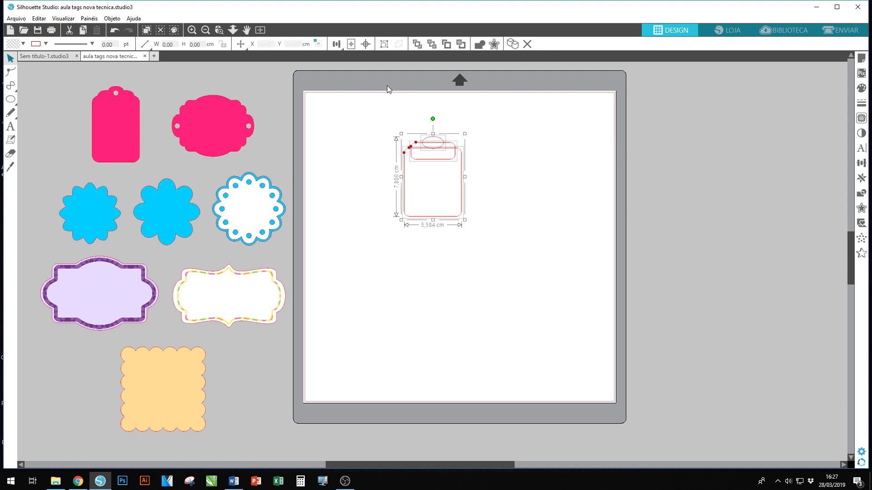
pyautogui.click(336, 45)
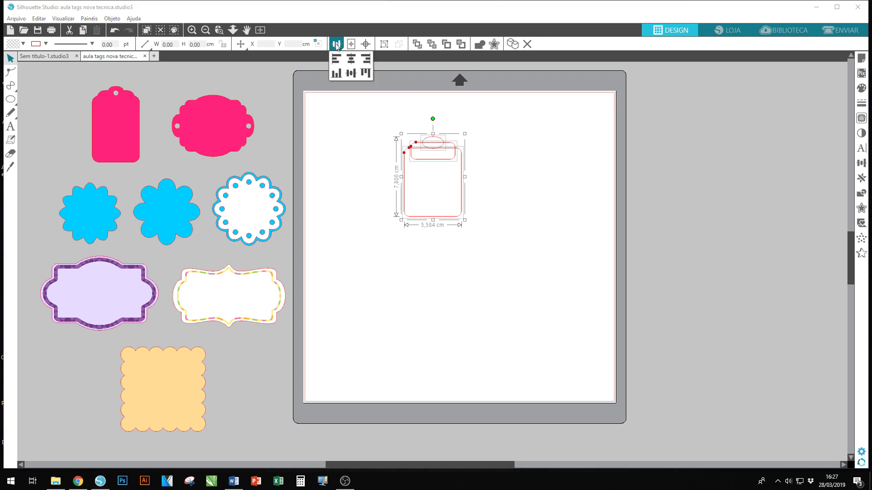
pyautogui.click(351, 60)
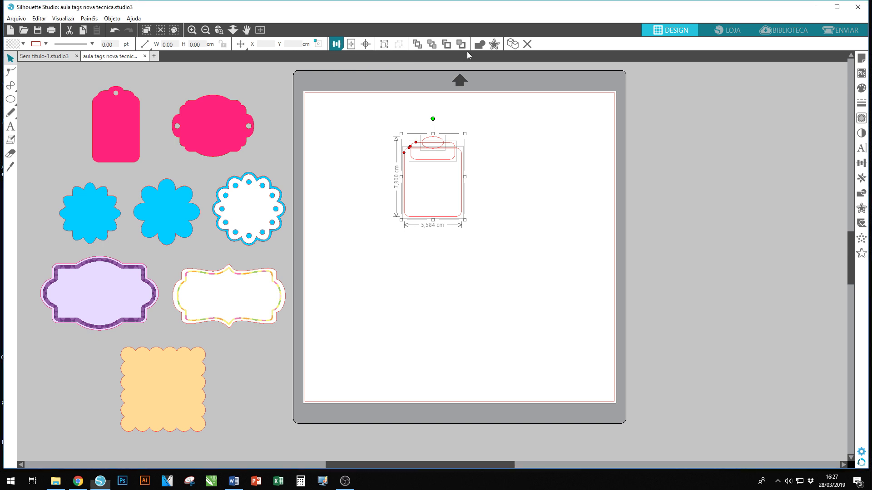
# - Weld the three aligned shapes into a single tag outline and fill it with light blue
pyautogui.click(479, 44)
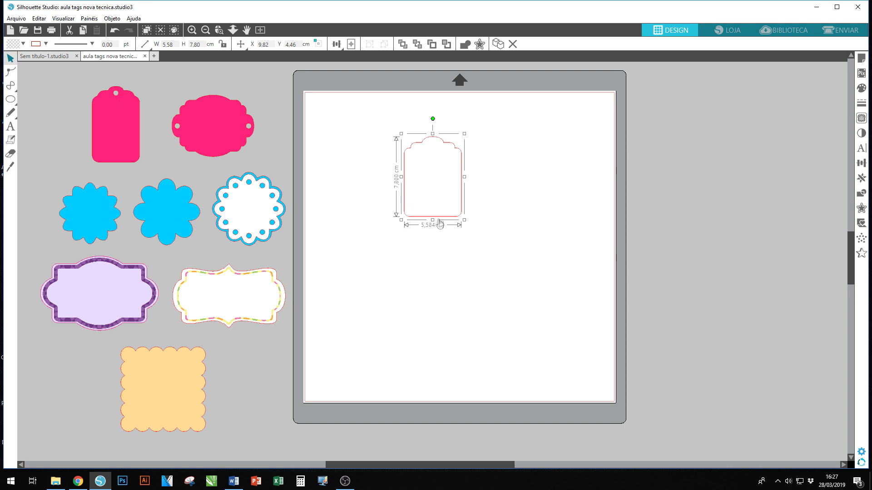
pyautogui.click(861, 88)
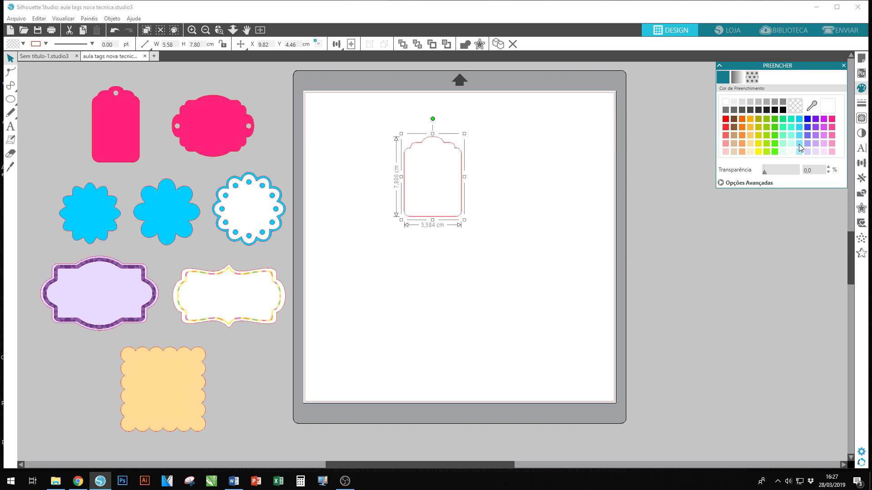
pyautogui.click(799, 143)
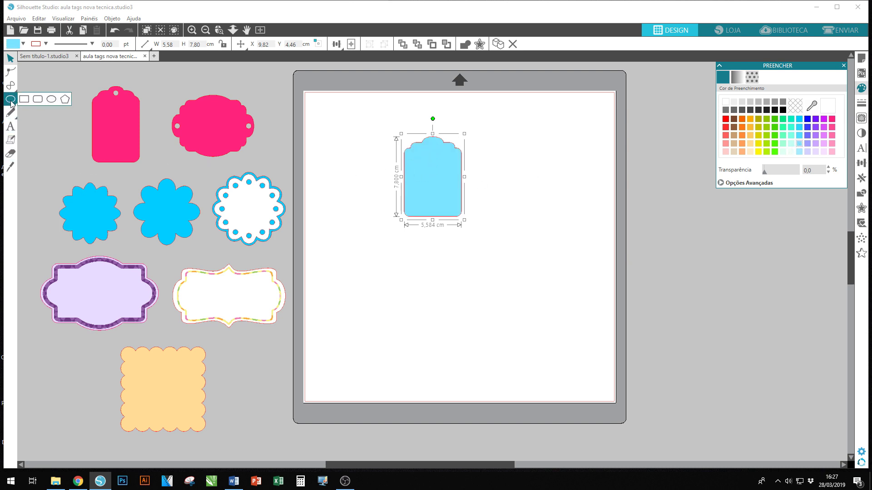
# - Draw a small circle inside the rounded tip of the blue tag for the string hole
pyautogui.click(52, 100)
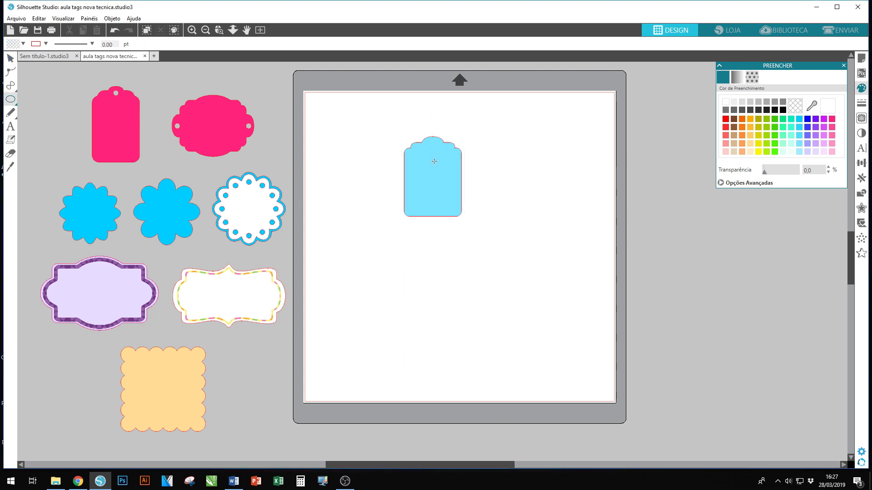
pyautogui.moveTo(429, 141); pyautogui.dragTo(434, 148)
pyautogui.moveTo(434, 149); pyautogui.dragTo(435, 149)
# - Centre the small circle horizontally on the blue tag and subtract it to cut the hole
pyautogui.click(10, 58)
pyautogui.moveTo(380, 115); pyautogui.dragTo(509, 275)
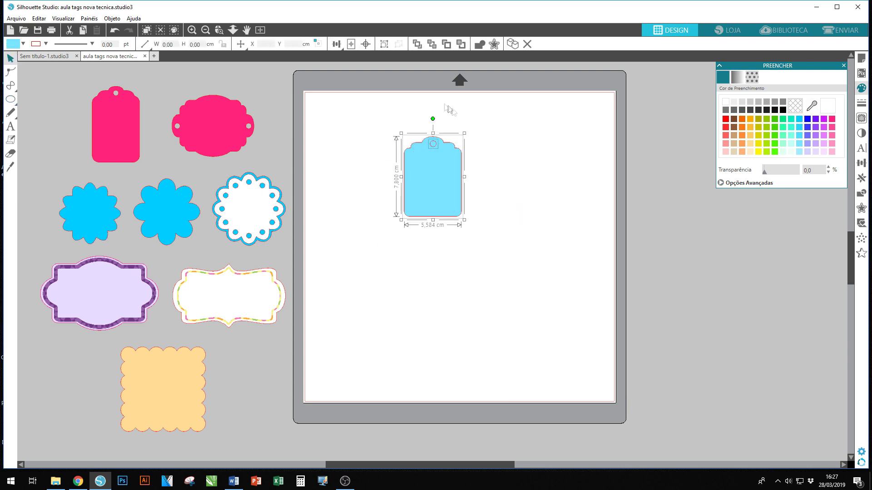
pyautogui.click(339, 47)
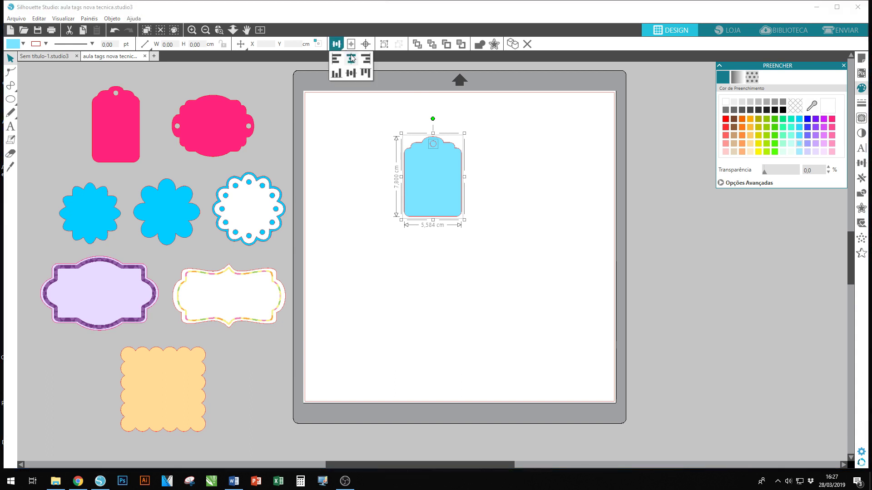
pyautogui.click(351, 58)
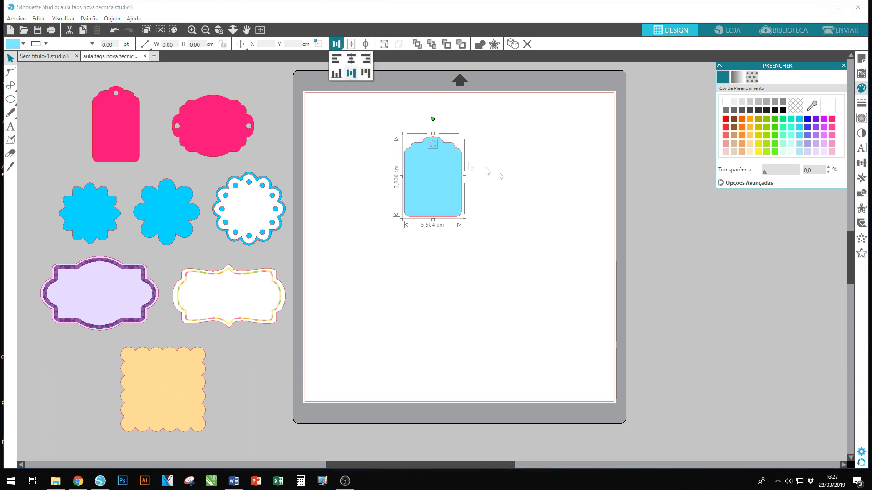
pyautogui.click(860, 195)
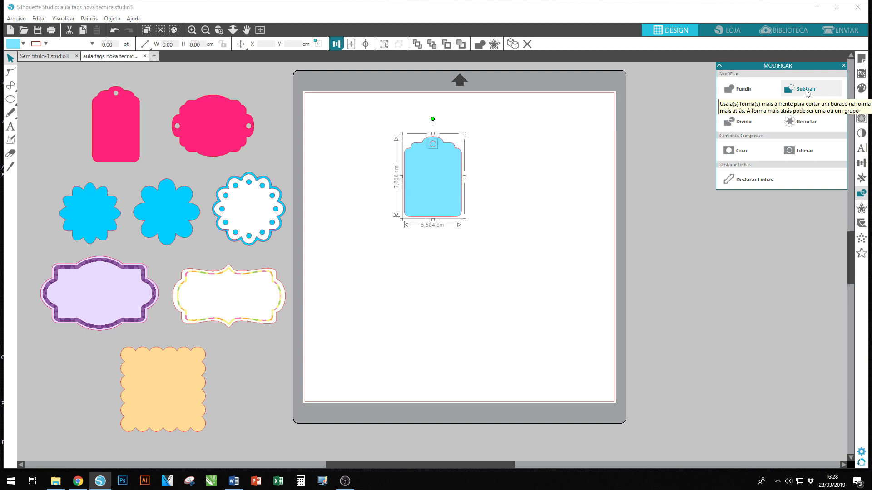
pyautogui.click(806, 91)
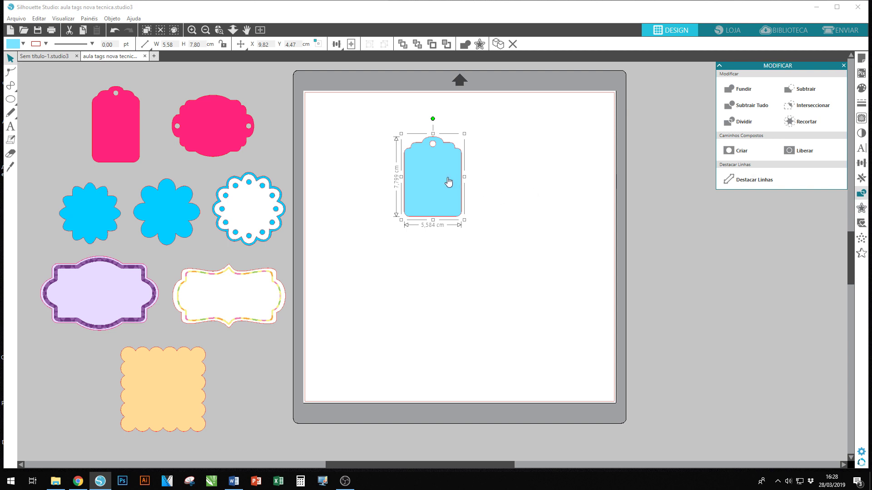
# - Create a mirrored copy of the blue tag directly below the original
pyautogui.click(862, 179)
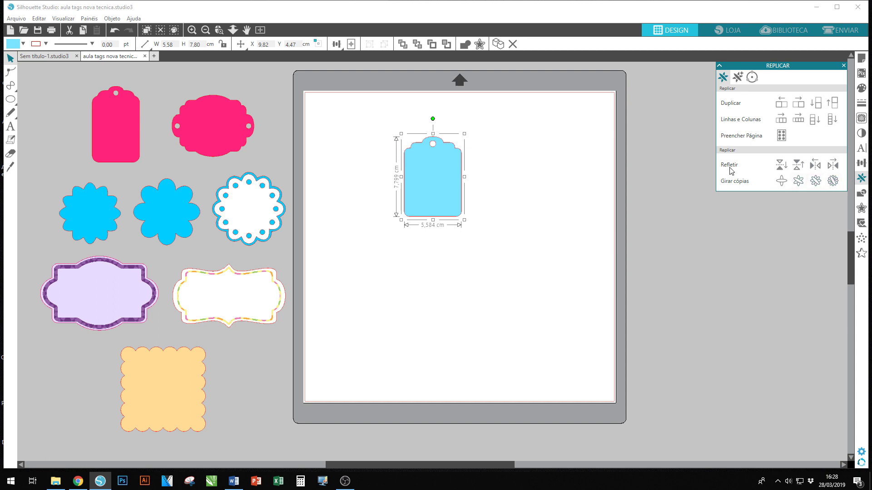
pyautogui.click(779, 172)
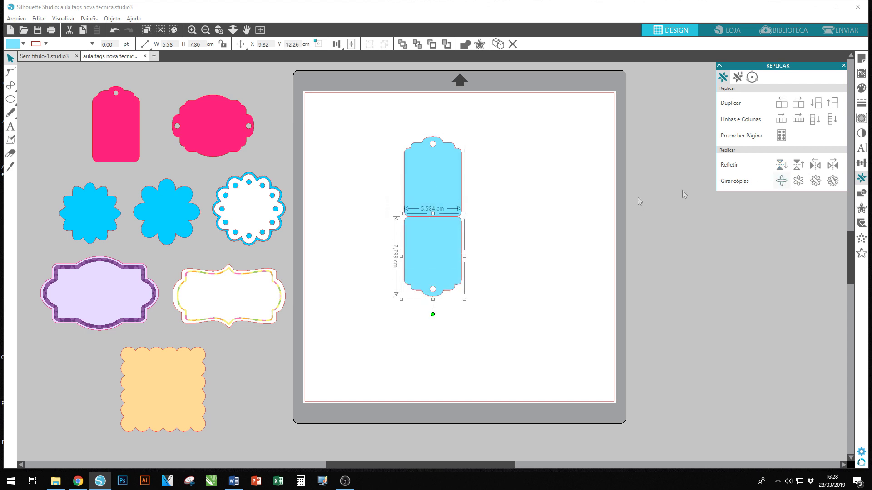
# - Centre the two blue tags on each other and intersect them into one tag with matching ends
pyautogui.click(362, 133)
pyautogui.moveTo(363, 133); pyautogui.dragTo(513, 320)
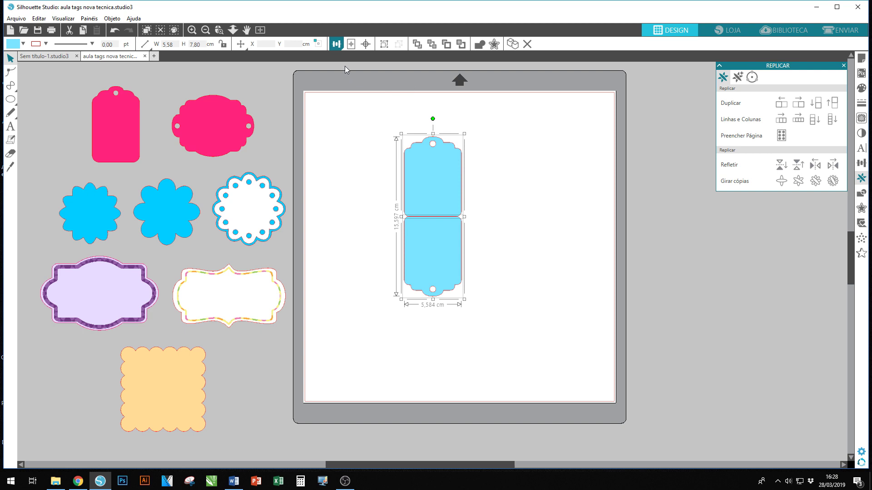
pyautogui.click(365, 44)
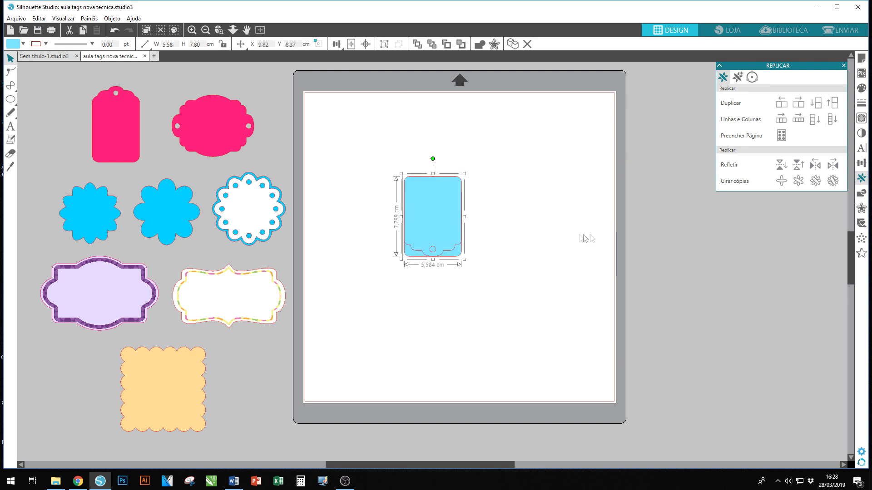
pyautogui.click(861, 195)
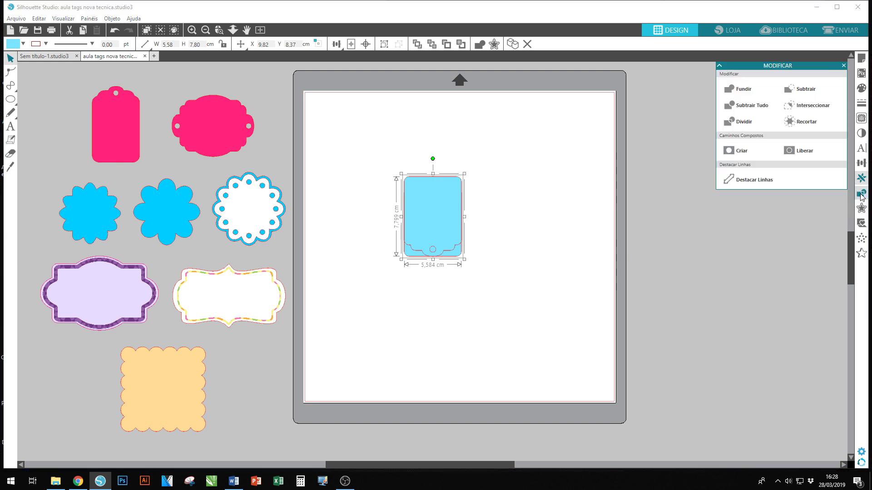
pyautogui.click(807, 107)
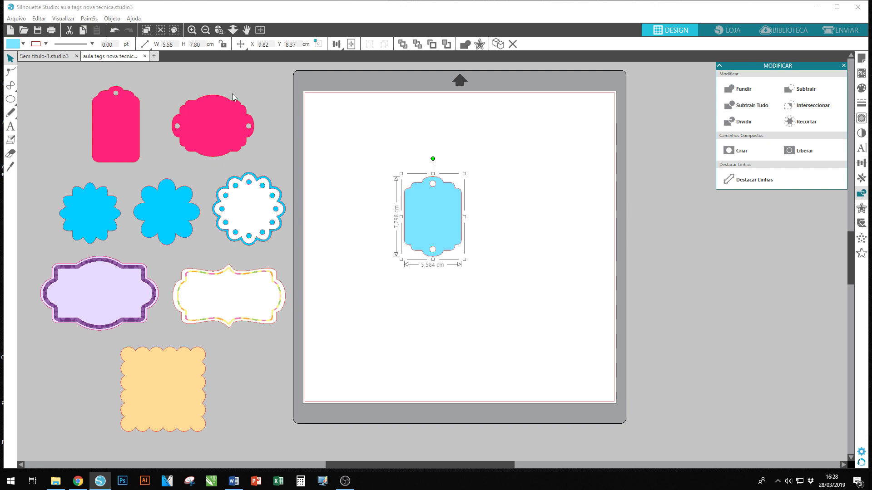
# - Draw a vertical ellipse about 1.46 cm wide and 3.46 cm high over the blue tag's left edge
pyautogui.click(11, 99)
pyautogui.click(51, 99)
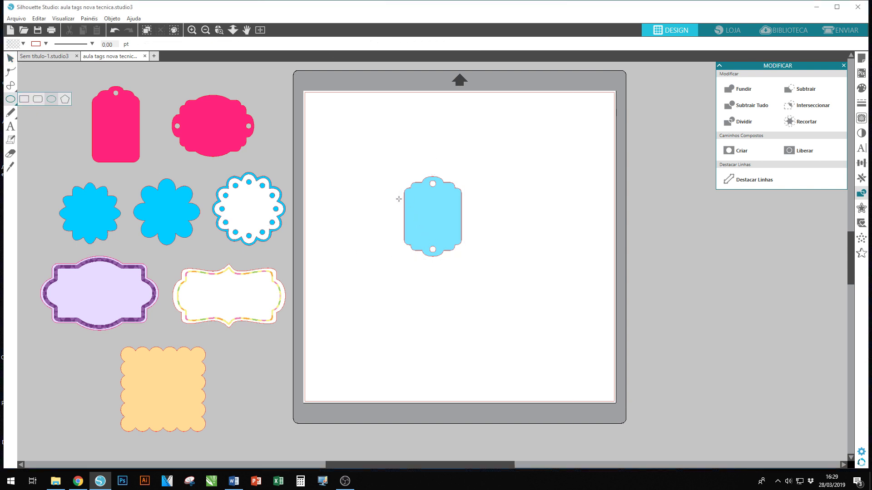
pyautogui.moveTo(400, 198); pyautogui.dragTo(416, 231)
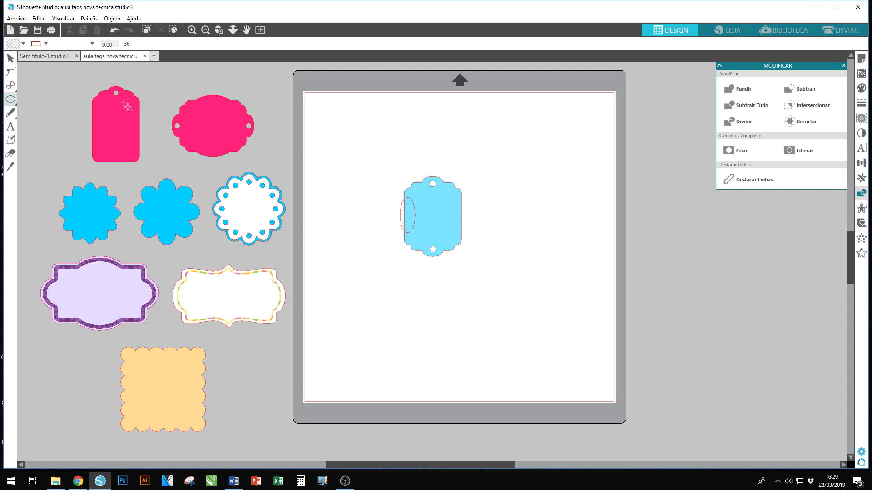
# - Duplicate the vertical ellipse and place the copy over the blue tag's right edge
pyautogui.click(10, 58)
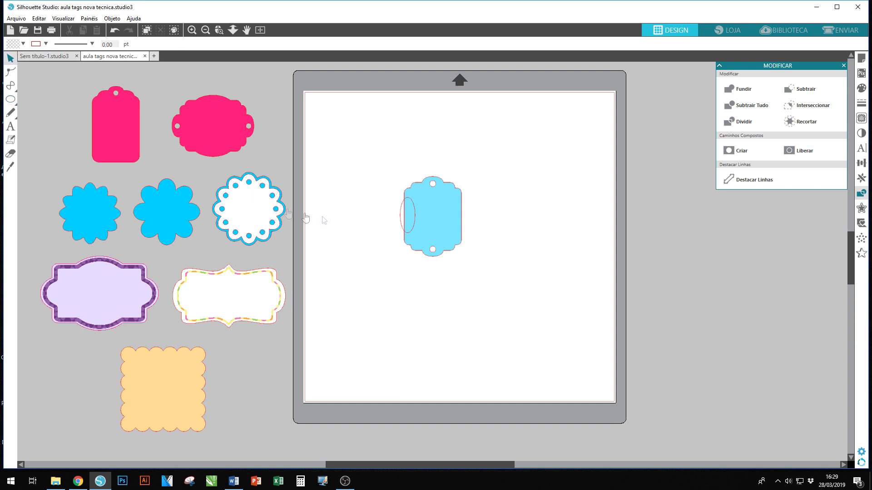
pyautogui.click(412, 229)
pyautogui.moveTo(376, 185); pyautogui.dragTo(432, 247)
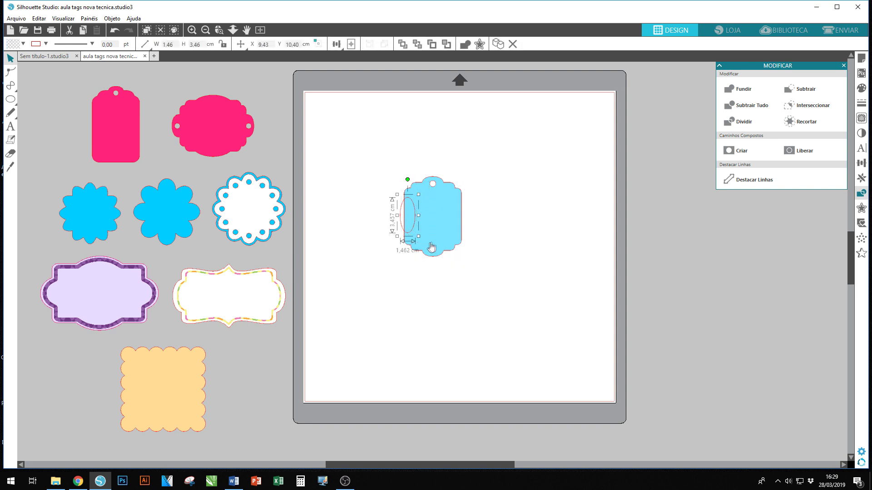
pyautogui.click(498, 44)
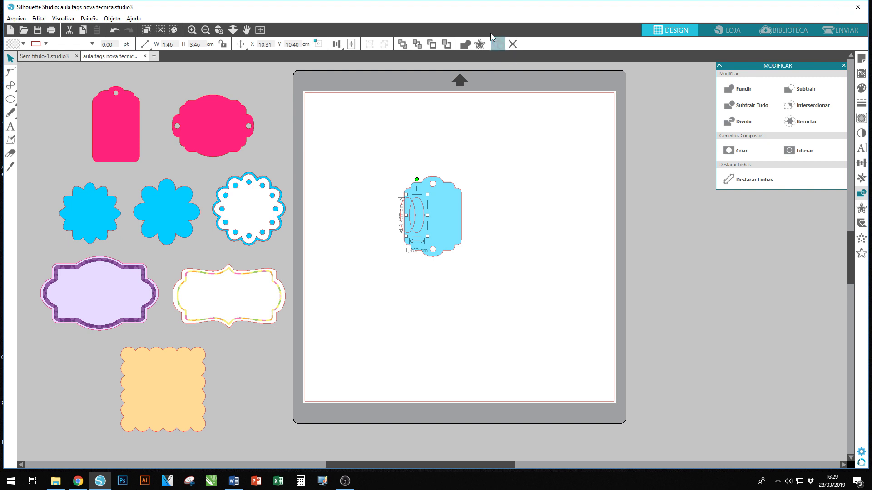
pyautogui.moveTo(421, 205); pyautogui.dragTo(463, 208)
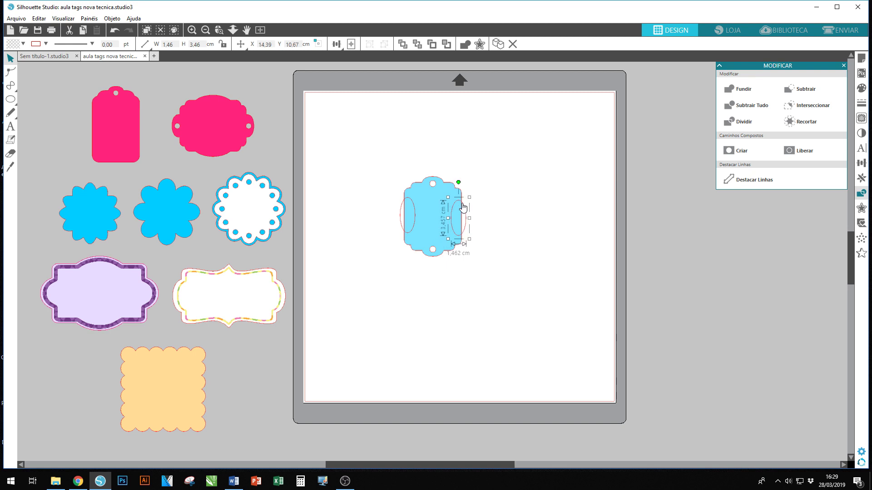
# - Nudge the left ellipse slightly outward and align both ellipses to their vertical middle
pyautogui.click(402, 231)
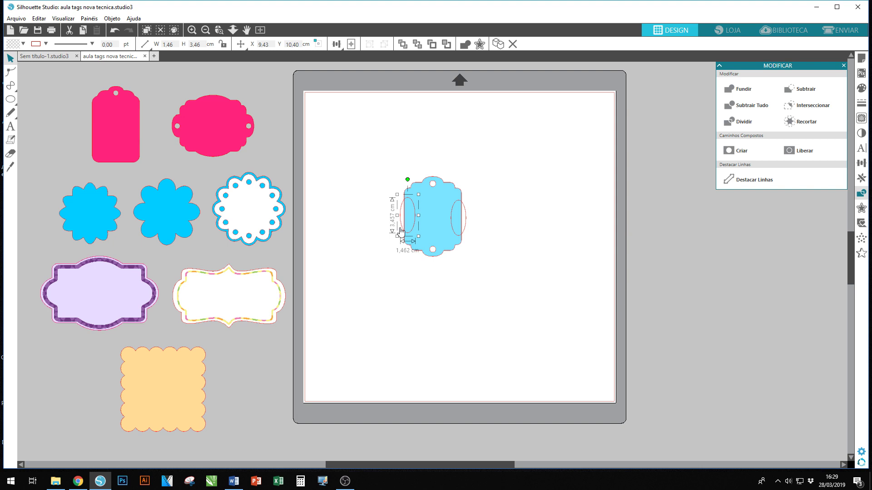
pyautogui.press('Left')
pyautogui.keyDown('shift'); pyautogui.click(469, 227); pyautogui.keyUp('shift')
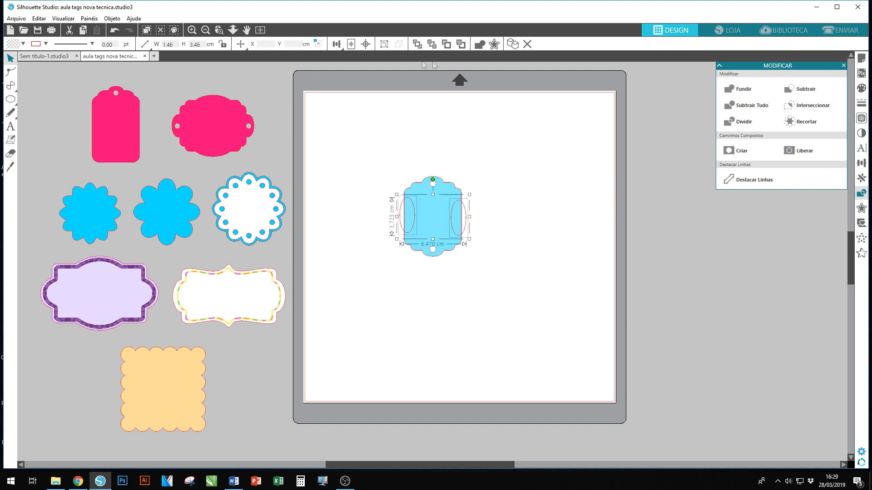
pyautogui.click(336, 44)
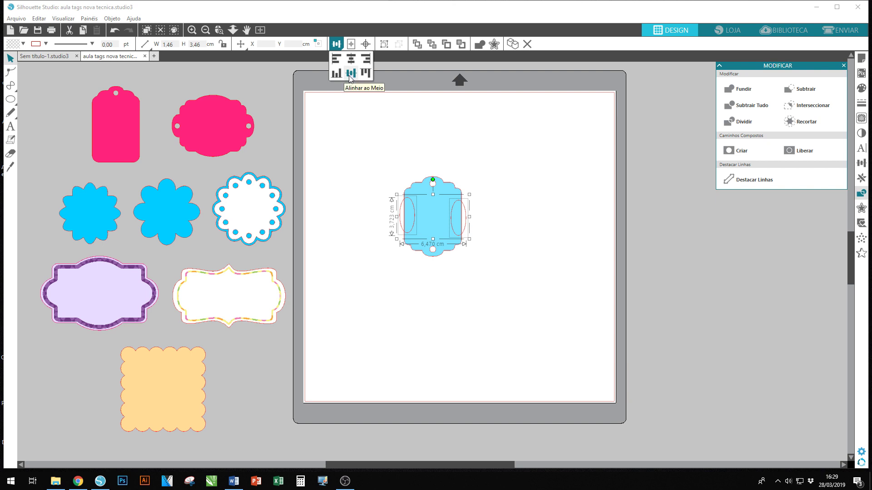
pyautogui.click(350, 76)
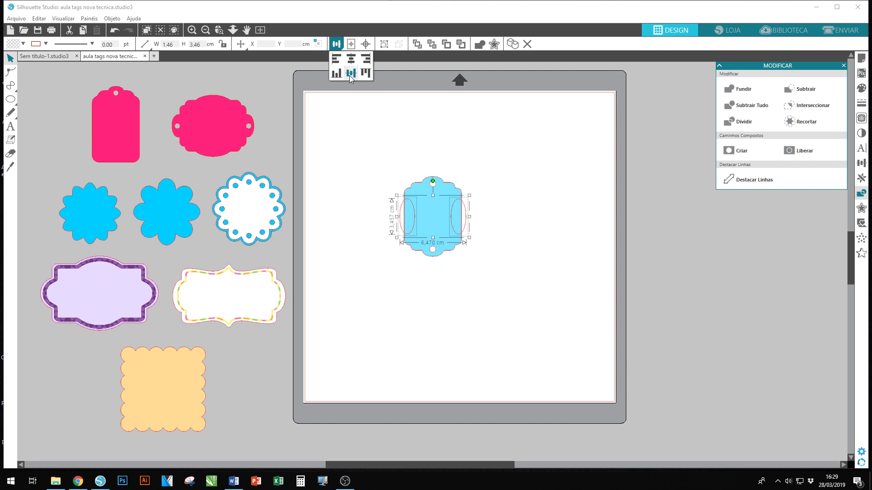
# - Group the two side ellipses and weld them with the blue tag into a single shape
pyautogui.click(384, 46)
pyautogui.moveTo(371, 129); pyautogui.dragTo(497, 302)
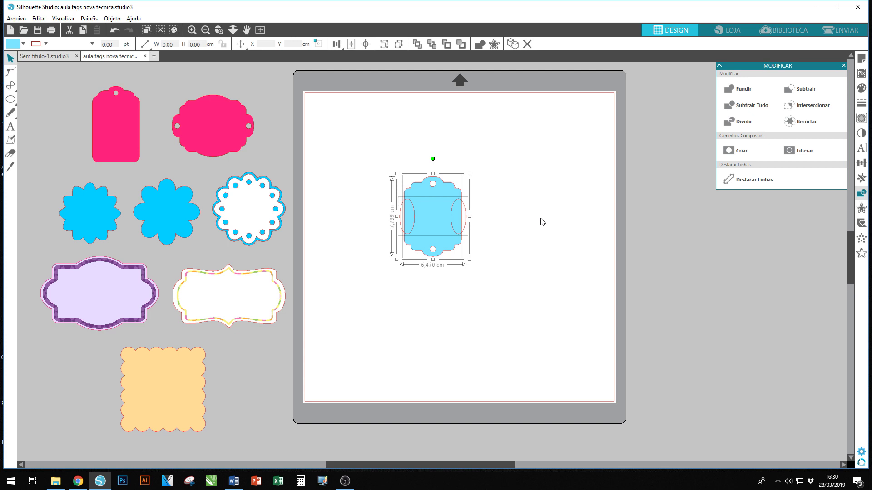
pyautogui.click(478, 45)
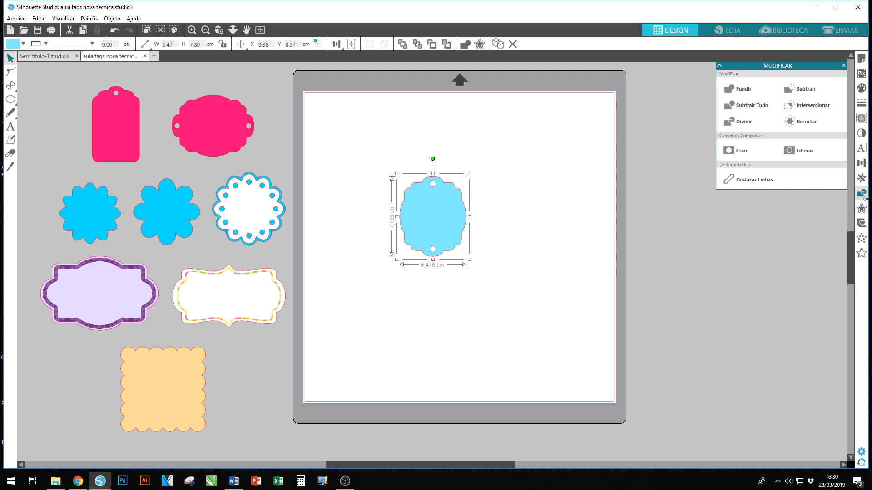
# - Rotate the welded blue tag to 90° and move it near the page's upper-left corner
pyautogui.click(864, 167)
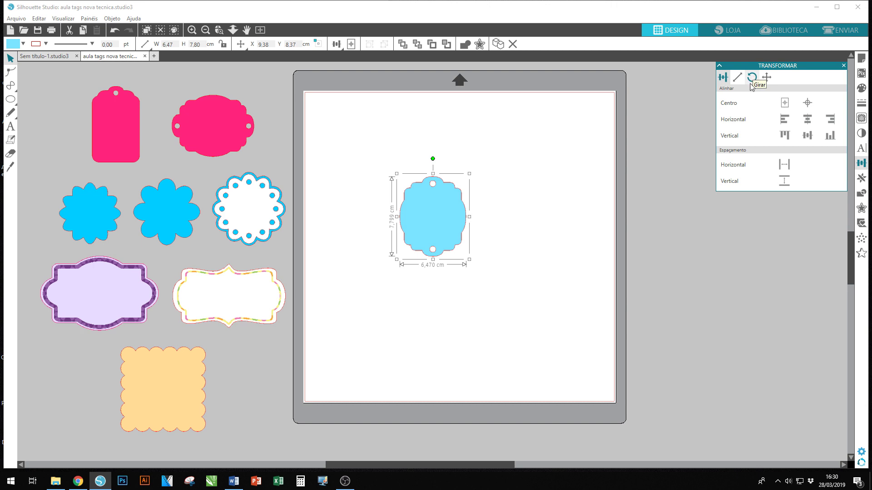
pyautogui.click(752, 85)
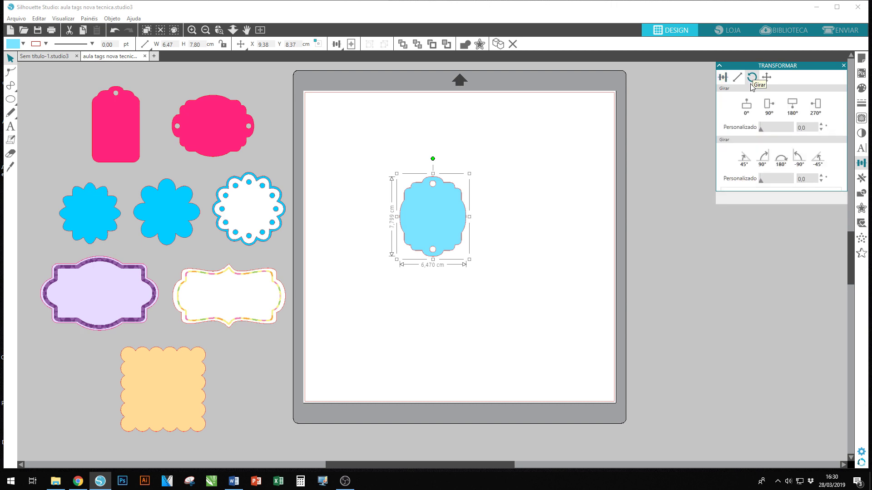
pyautogui.click(769, 107)
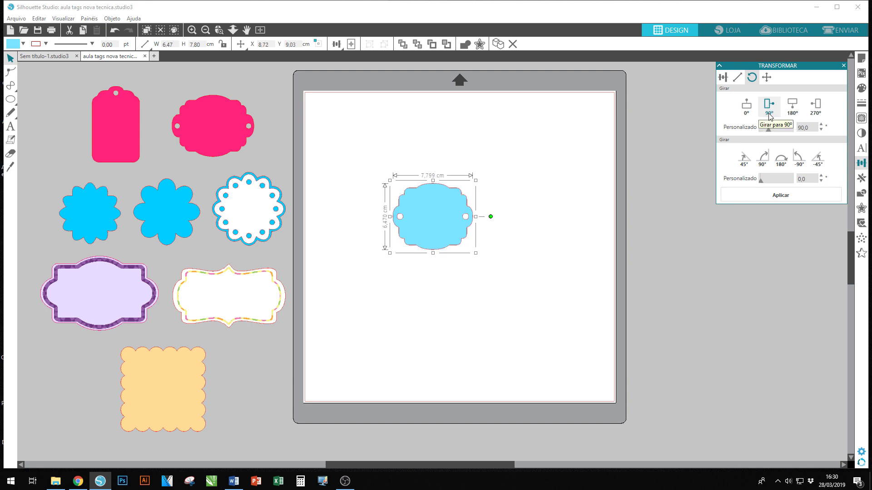
pyautogui.moveTo(429, 244); pyautogui.dragTo(375, 182)
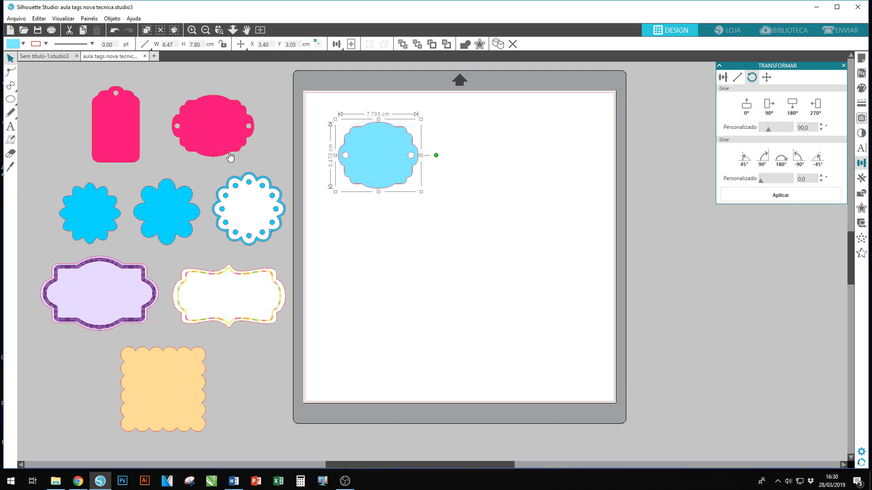
# - Delete the finished blue tag from the page
pyautogui.click(89, 218)
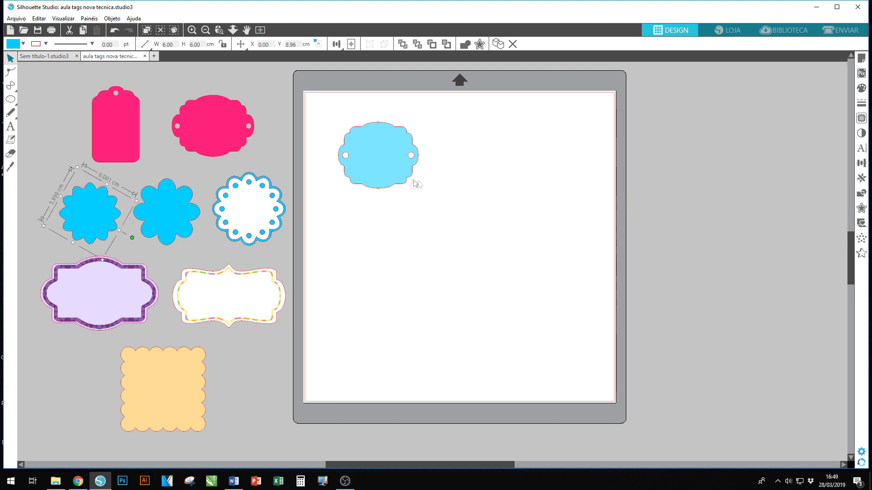
pyautogui.click(393, 182)
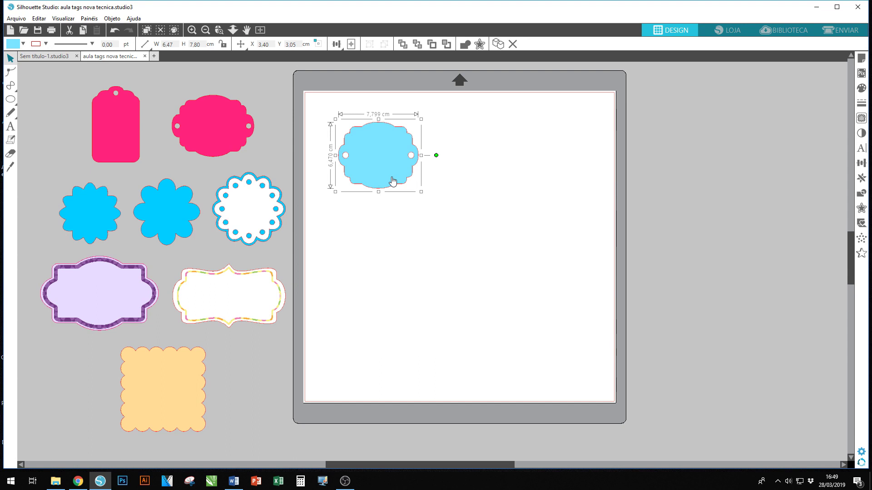
pyautogui.press('Delete')
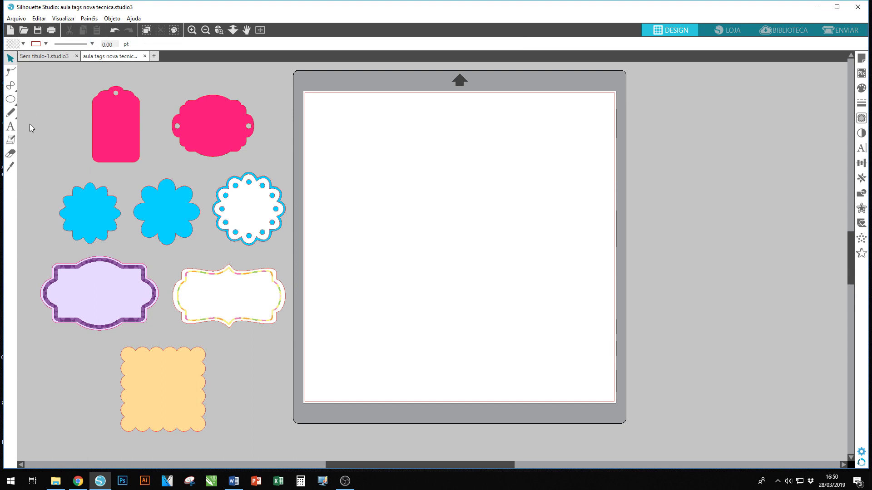
# - Draw a narrow vertical ellipse about 2.84 cm wide and 8.15 cm high on the page and select it
pyautogui.click(13, 104)
pyautogui.moveTo(11, 99)
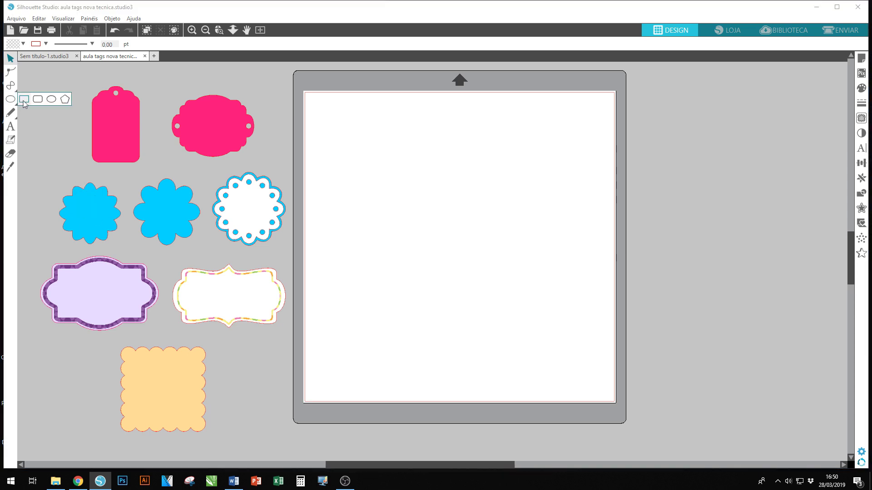
pyautogui.click(50, 100)
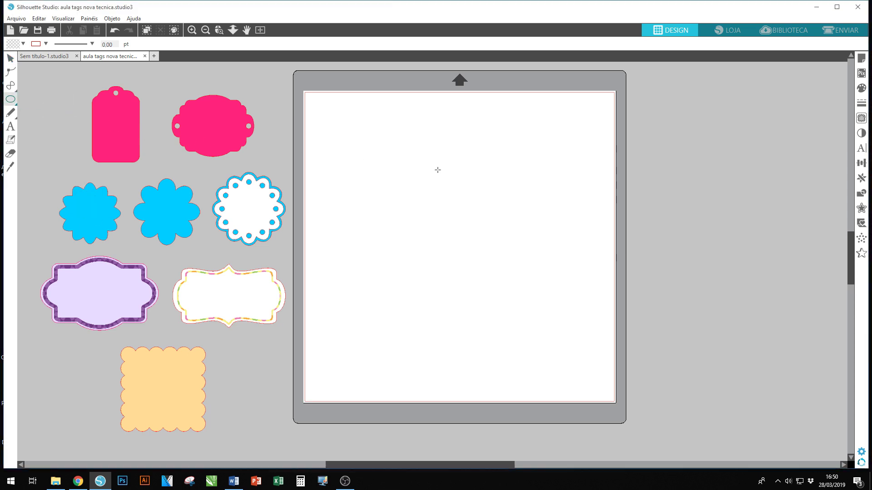
pyautogui.moveTo(419, 148)
pyautogui.mouseDown()
pyautogui.moveTo(420, 210)
pyautogui.moveTo(447, 231)
pyautogui.mouseUp()
pyautogui.click(10, 58)
pyautogui.moveTo(397, 132); pyautogui.dragTo(470, 265)
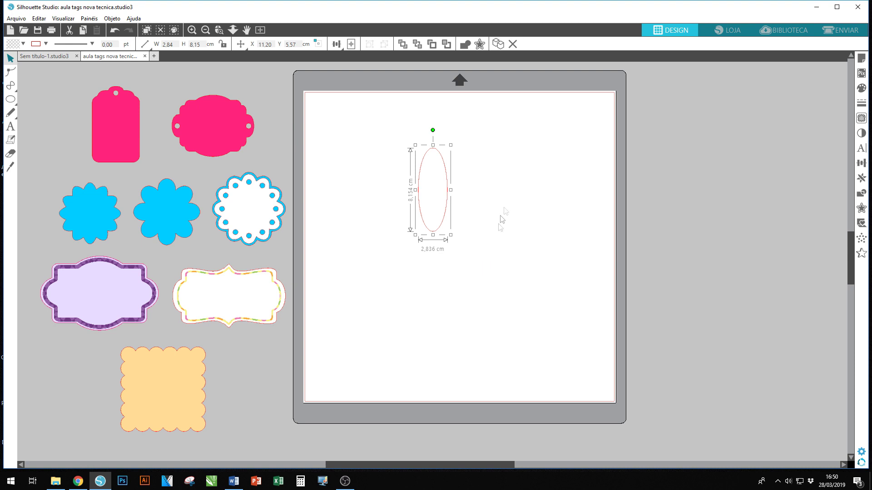
# - Replicate the ellipse with five rotated copies and weld them all into a twelve-petal flower
pyautogui.click(862, 179)
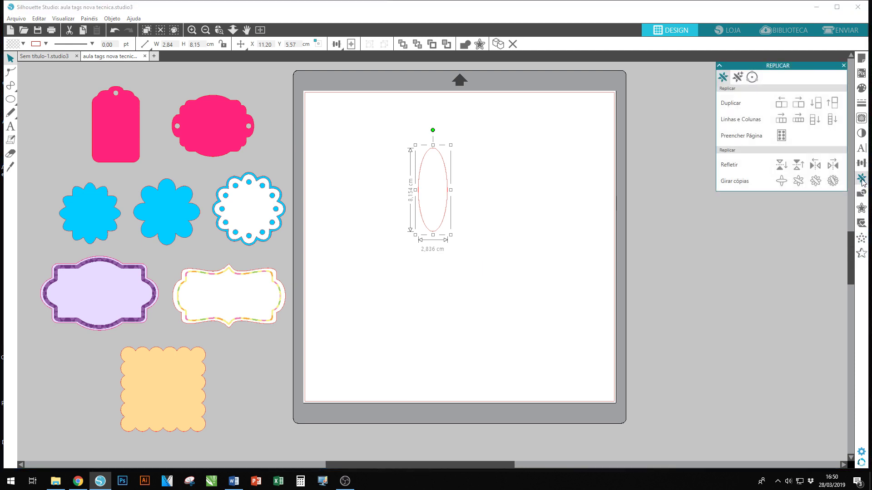
pyautogui.click(833, 182)
pyautogui.click(384, 170)
pyautogui.moveTo(378, 117); pyautogui.dragTo(512, 259)
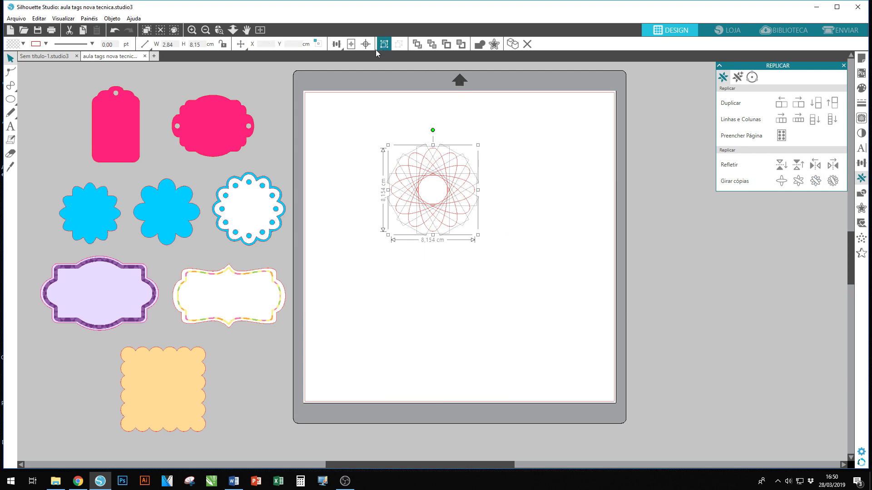
pyautogui.click(479, 45)
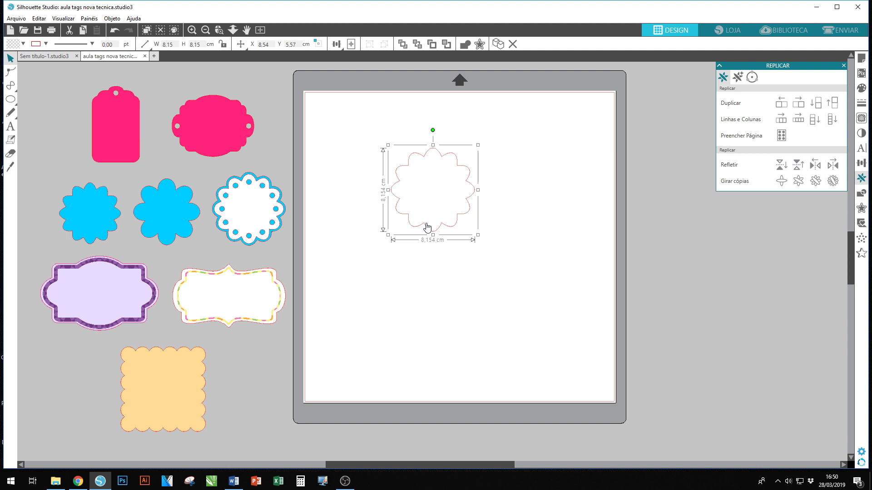
# - Fill the twelve-petal flower with pink and move it off the page to the right
pyautogui.click(861, 88)
pyautogui.click(832, 119)
pyautogui.moveTo(454, 184); pyautogui.dragTo(694, 220)
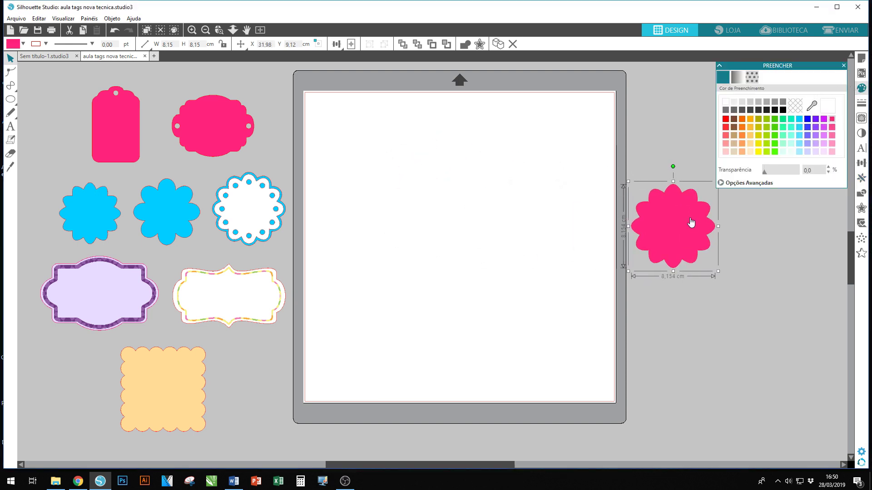
# - Draw a vertical rounded rectangle about 2.39 cm wide and 8.29 cm high on the page
pyautogui.click(149, 220)
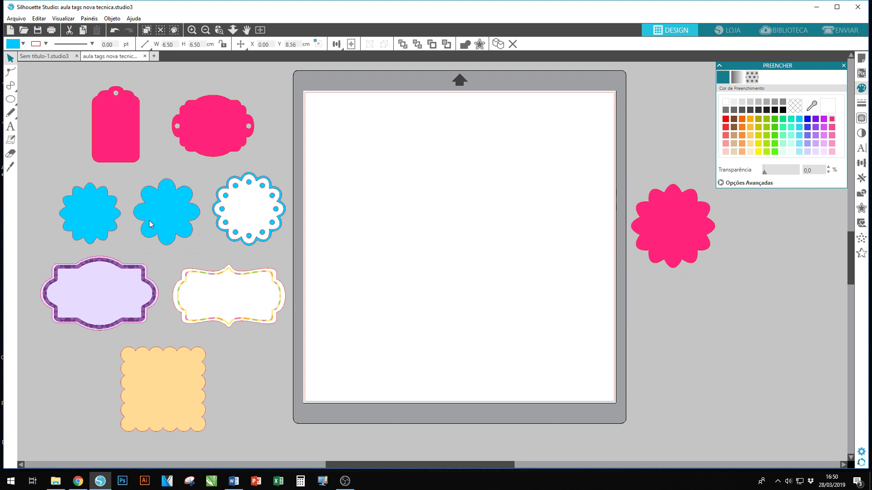
pyautogui.moveTo(10, 99)
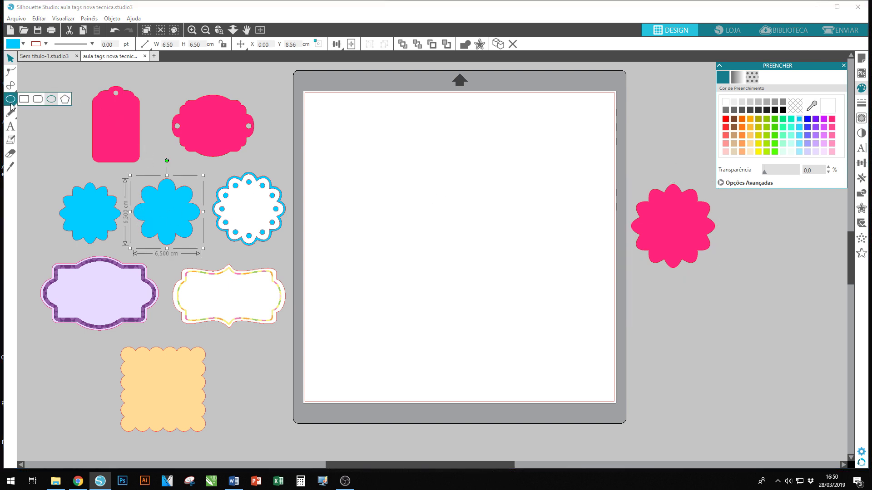
pyautogui.click(38, 102)
pyautogui.moveTo(406, 156); pyautogui.dragTo(431, 239)
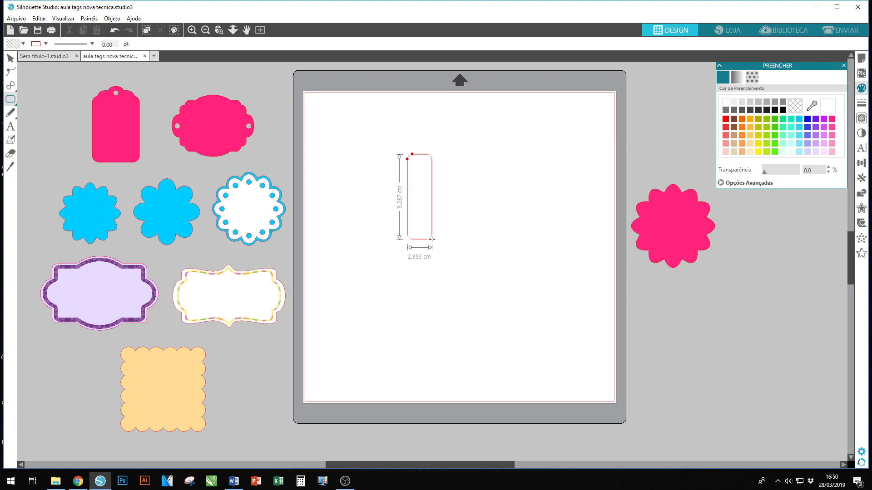
pyautogui.moveTo(431, 239); pyautogui.dragTo(432, 239)
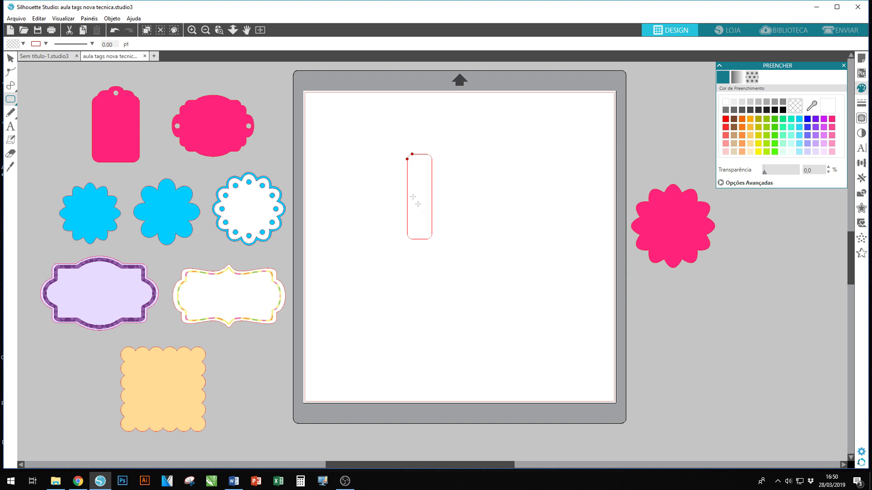
# - Increase the rounded rectangle's corner radii until both ends are fully round, and select the shape
pyautogui.click(10, 62)
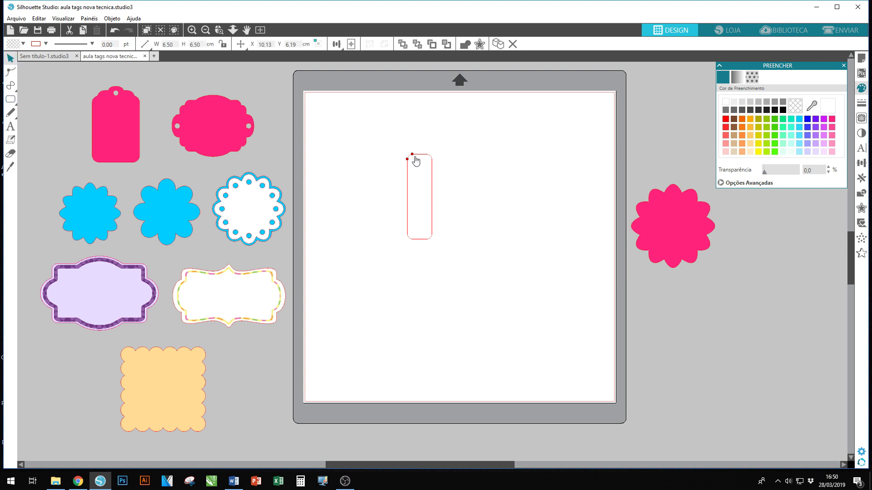
pyautogui.moveTo(412, 154); pyautogui.dragTo(422, 154)
pyautogui.moveTo(408, 163); pyautogui.dragTo(407, 166)
pyautogui.moveTo(376, 128); pyautogui.dragTo(476, 272)
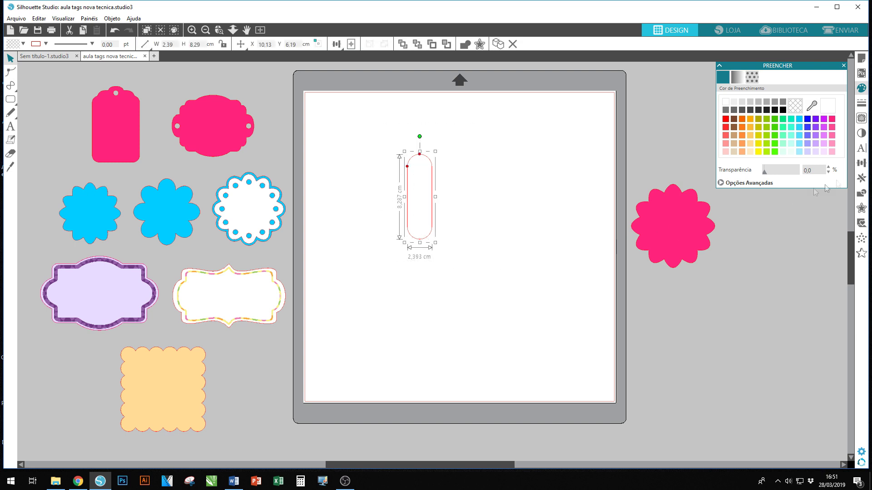
# - Replicate the capsule shape with three rotated copies and weld them into an eight-petal flower
pyautogui.click(861, 179)
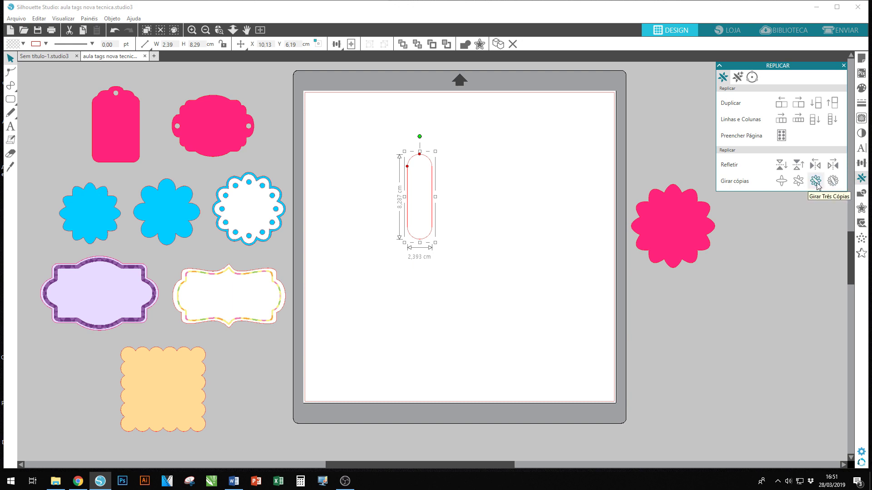
pyautogui.click(816, 184)
pyautogui.moveTo(347, 125); pyautogui.dragTo(493, 271)
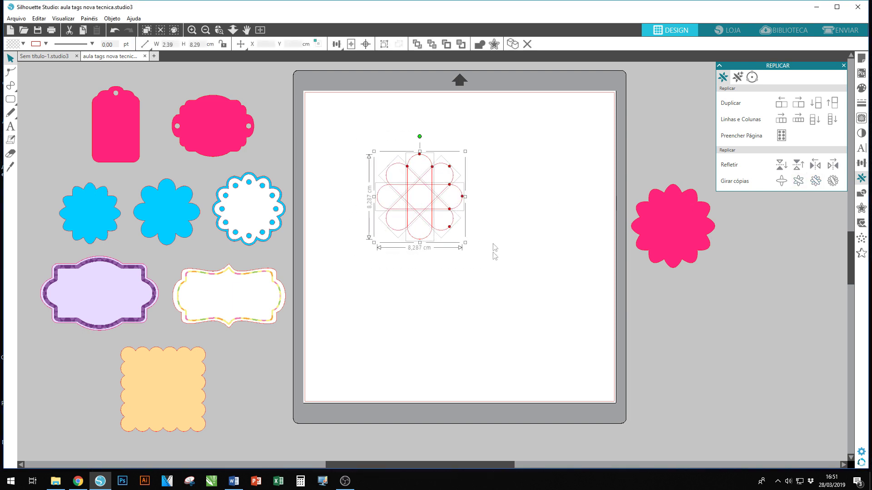
pyautogui.click(480, 44)
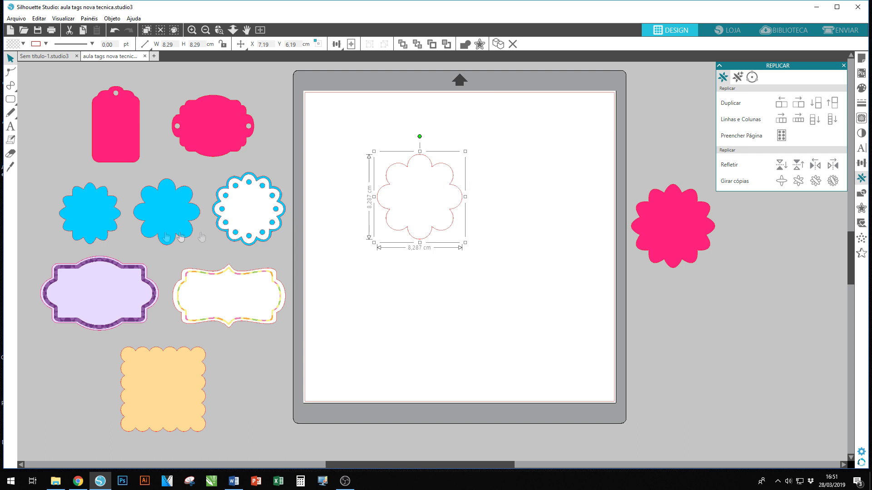
# - Fill the eight-petal flower with violet and move it off the page below the pink flower
pyautogui.click(862, 89)
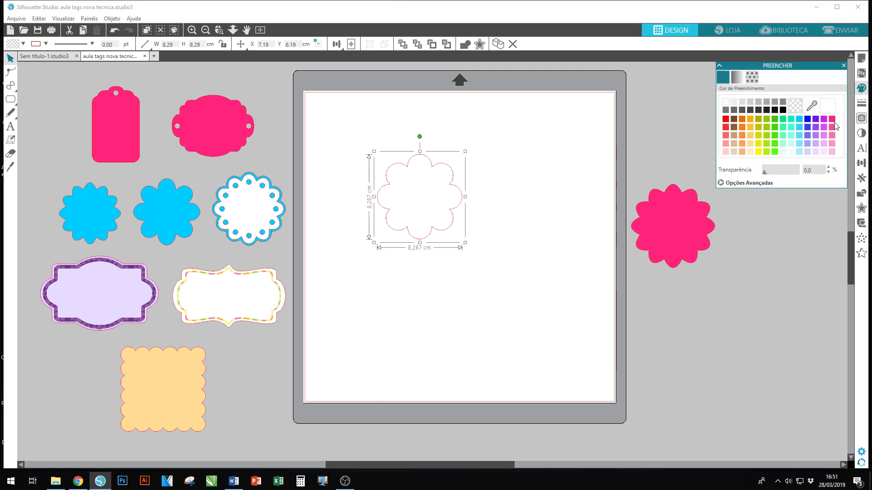
pyautogui.click(816, 119)
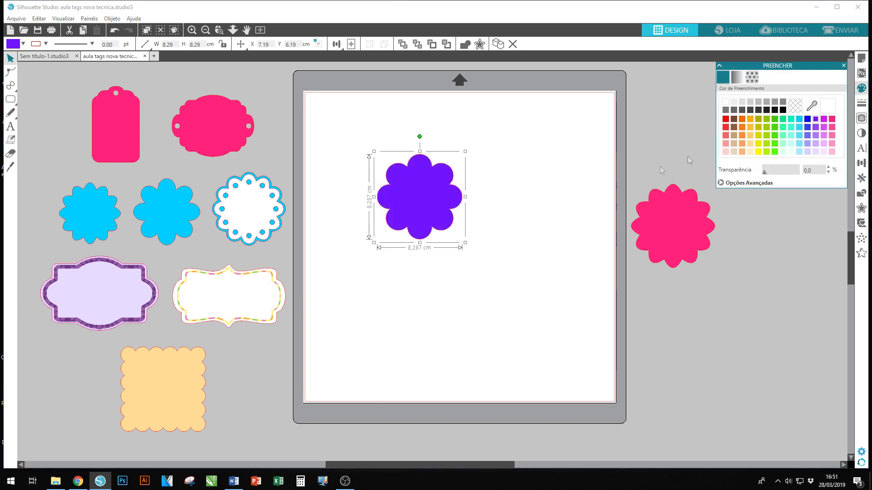
pyautogui.moveTo(427, 199); pyautogui.dragTo(511, 267)
pyautogui.moveTo(571, 295); pyautogui.dragTo(698, 326)
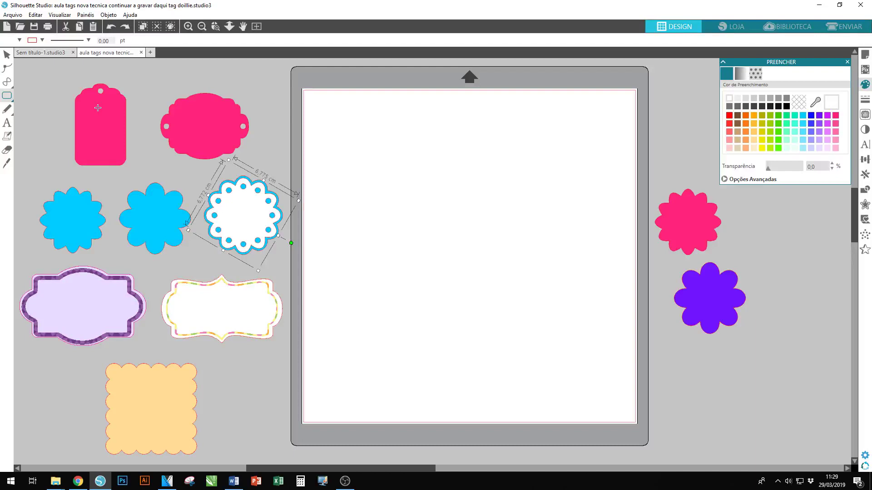
# - Draw a vertical rounded rectangle about 2.52 cm wide and 8.75 cm high and round its ends fully
pyautogui.click(7, 95)
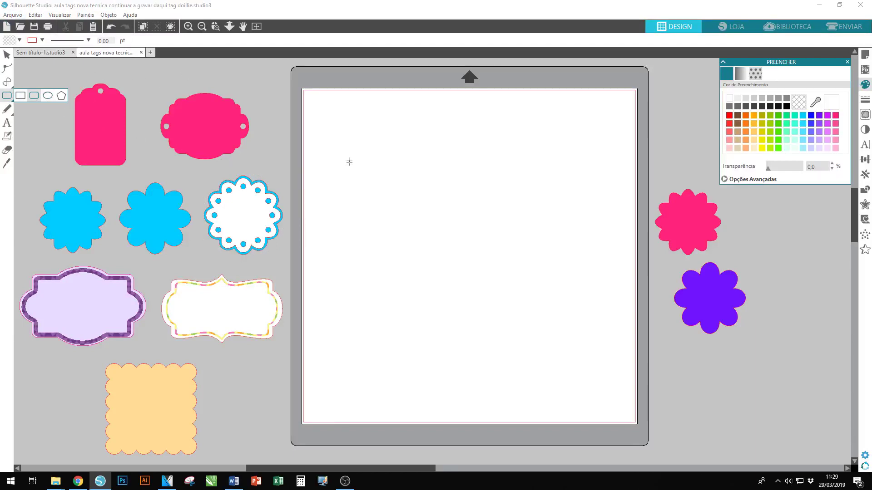
pyautogui.moveTo(391, 164); pyautogui.dragTo(419, 261)
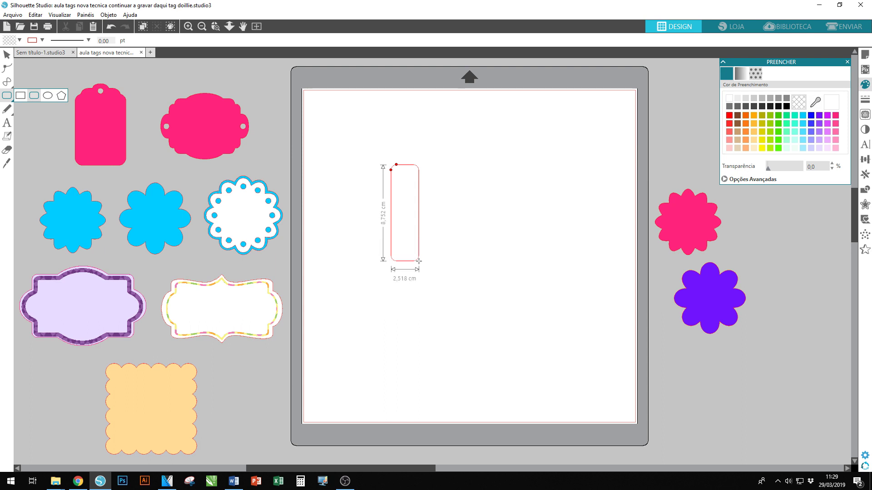
pyautogui.moveTo(419, 261); pyautogui.dragTo(419, 261)
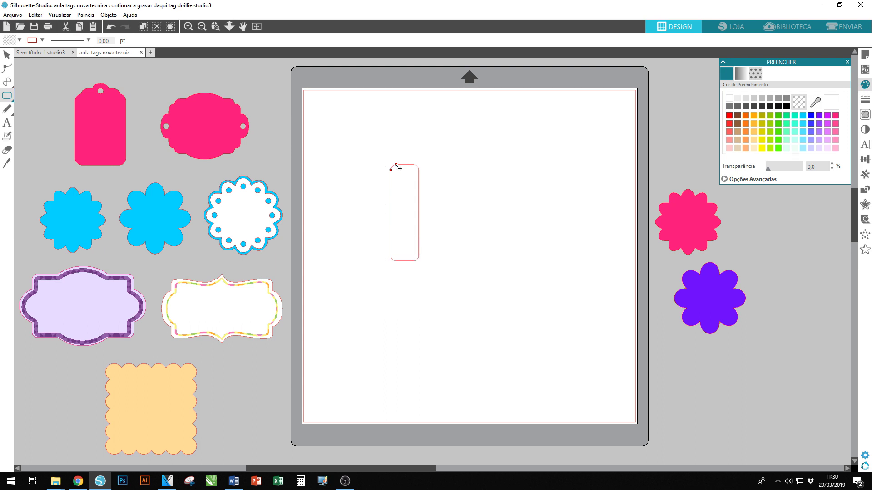
pyautogui.moveTo(400, 169)
pyautogui.mouseDown()
pyautogui.moveTo(410, 170)
pyautogui.moveTo(392, 182)
pyautogui.mouseUp()
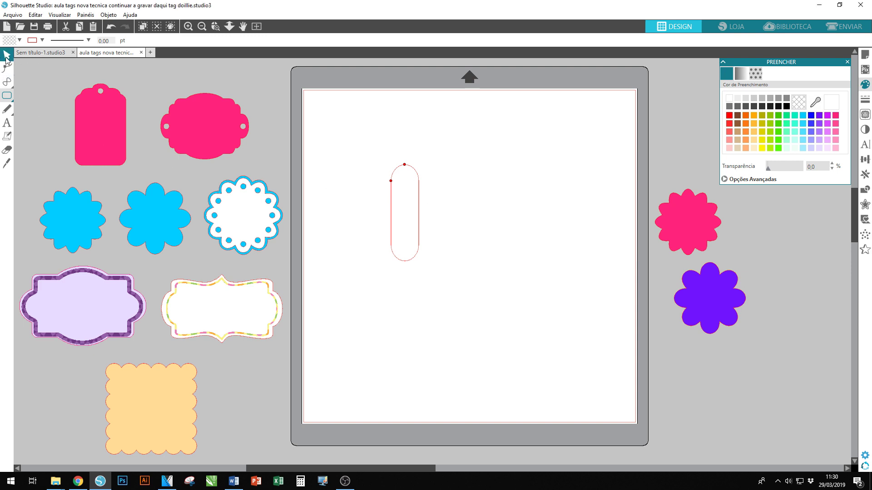
# - Draw a small circle about 0.6 cm in diameter inside the upper end of the capsule shape
pyautogui.click(6, 95)
pyautogui.click(50, 96)
pyautogui.moveTo(400, 174); pyautogui.dragTo(405, 182)
pyautogui.press('shift')
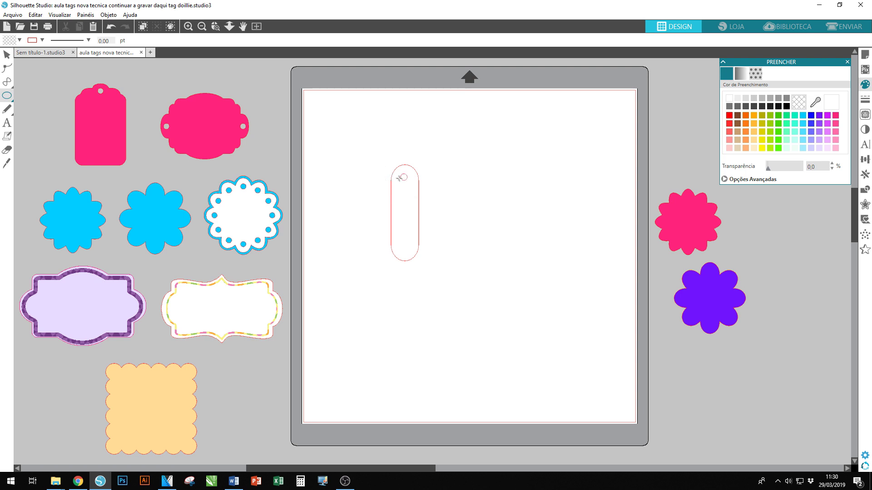
# - Duplicate the small circle and place the copy inside the lower end of the capsule shape
pyautogui.click(7, 54)
pyautogui.click(407, 181)
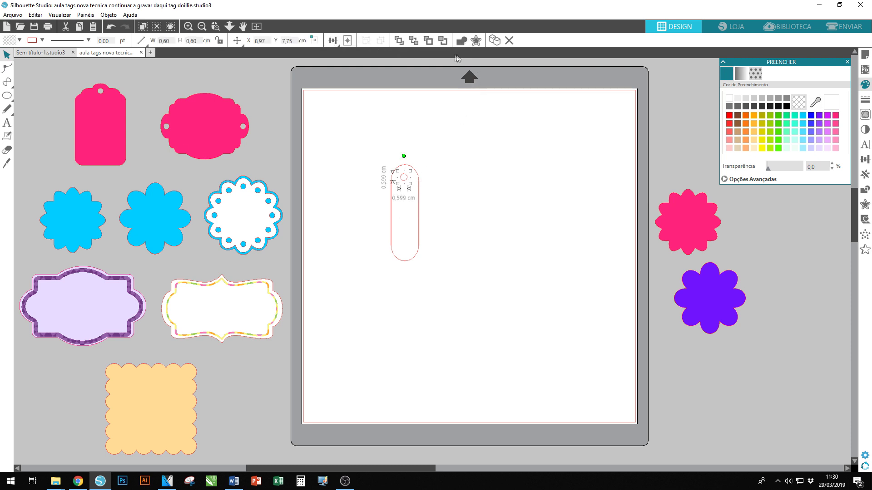
pyautogui.moveTo(409, 184); pyautogui.dragTo(403, 262)
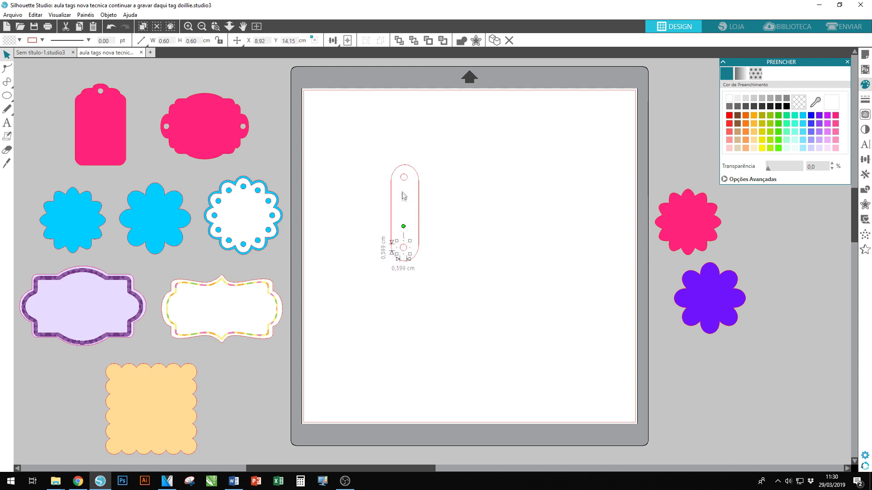
# - Align the two small circles inside the capsule on a common vertical centre line and group them
pyautogui.keyDown('shift'); pyautogui.click(404, 178); pyautogui.keyUp('shift')
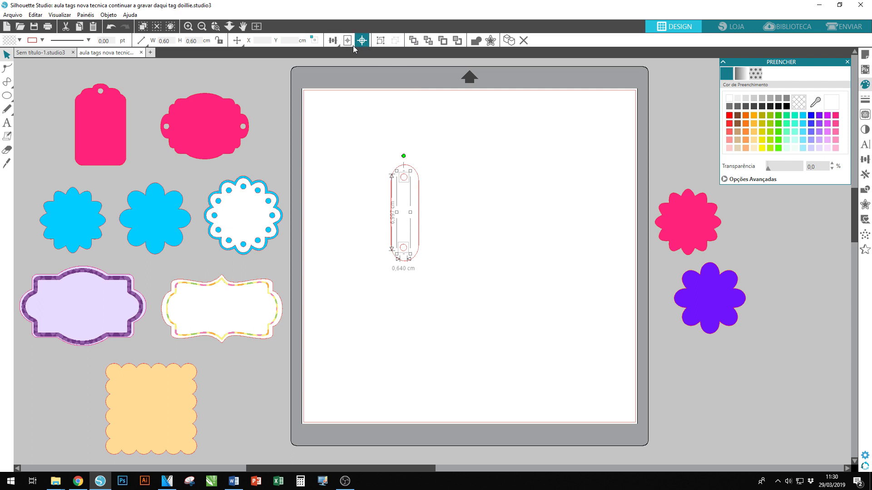
pyautogui.click(333, 40)
pyautogui.click(347, 56)
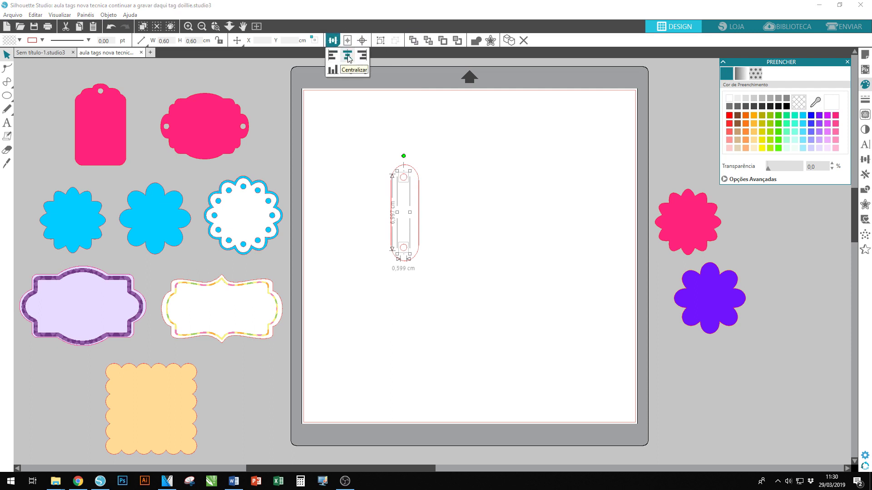
pyautogui.click(381, 41)
# - Centre the grouped circle pair inside the capsule and group the capsule with the circles
pyautogui.moveTo(367, 137); pyautogui.dragTo(478, 304)
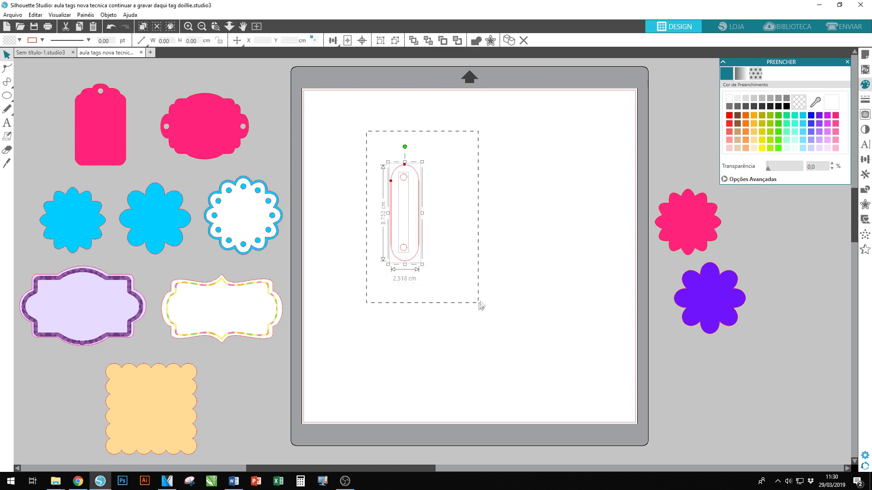
pyautogui.click(362, 41)
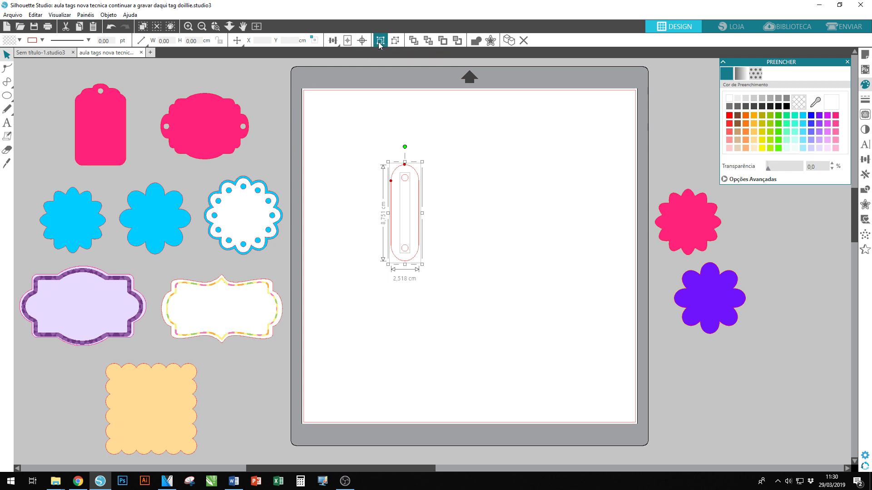
pyautogui.click(380, 41)
# - Replicate the grouped capsule with the five-copy rotation to form a twelve-petal rosette and ungroup its parts
pyautogui.click(865, 174)
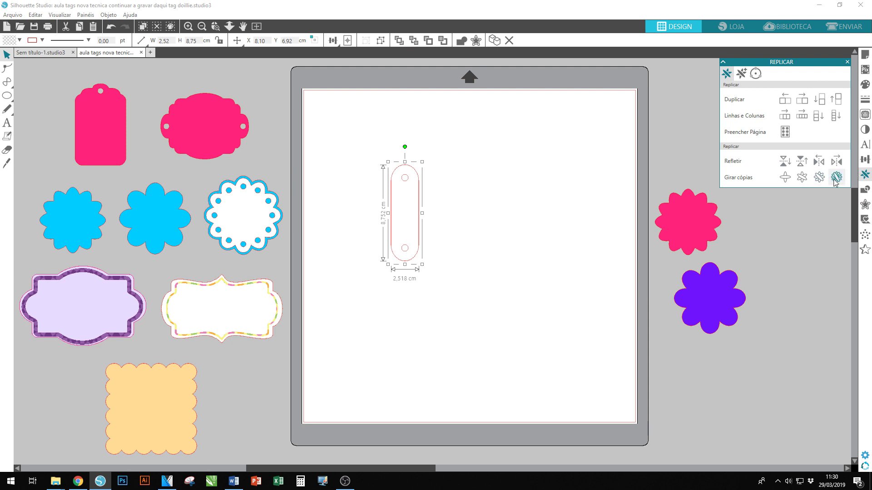
pyautogui.click(836, 178)
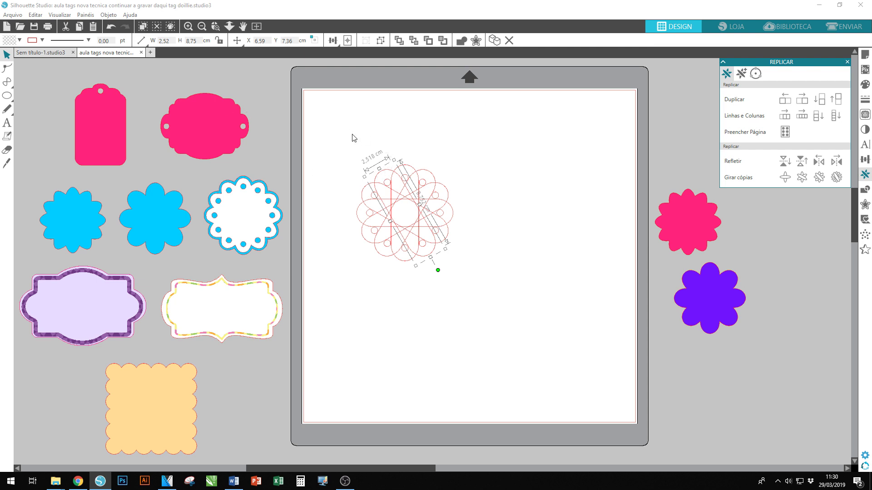
pyautogui.moveTo(346, 133); pyautogui.dragTo(481, 296)
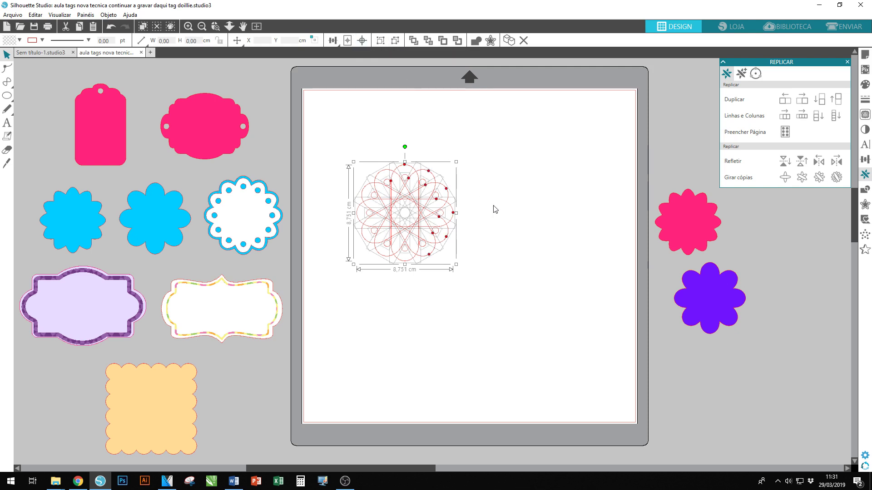
pyautogui.click(472, 208)
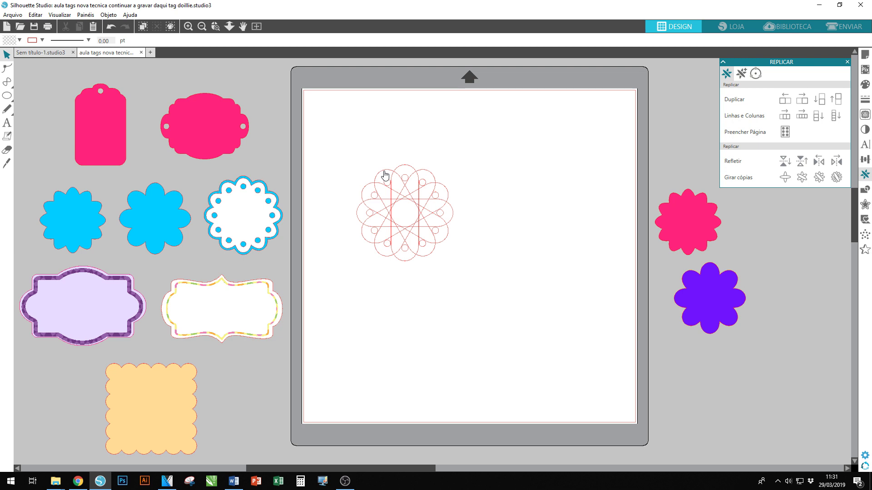
# - Select only the six capsule shapes of the rosette and weld them into one scalloped outline
pyautogui.click(405, 172)
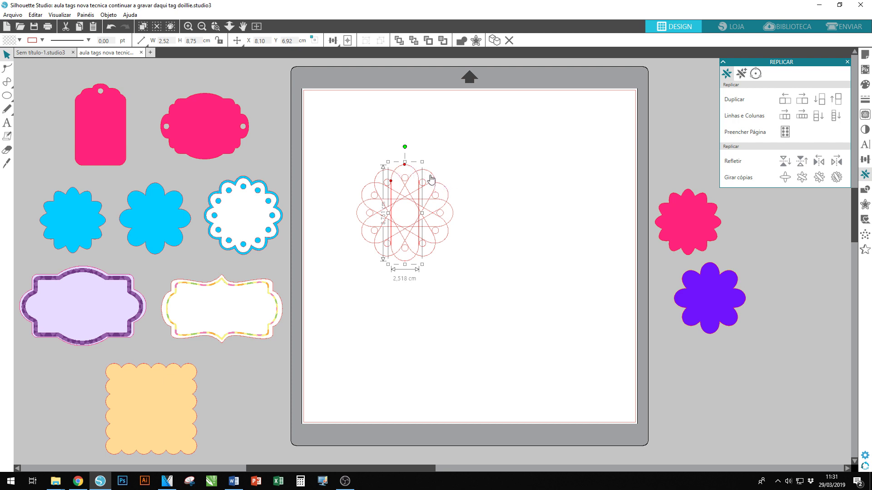
pyautogui.moveTo(430, 180); pyautogui.dragTo(427, 260)
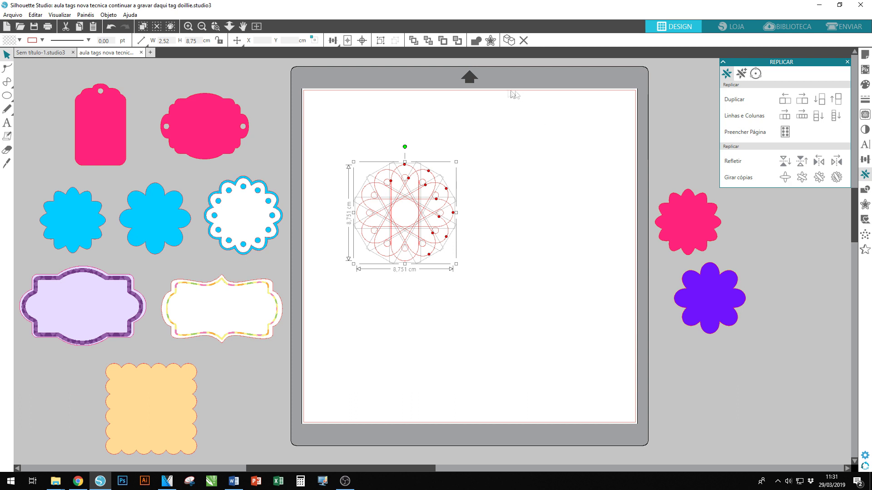
pyautogui.click(474, 42)
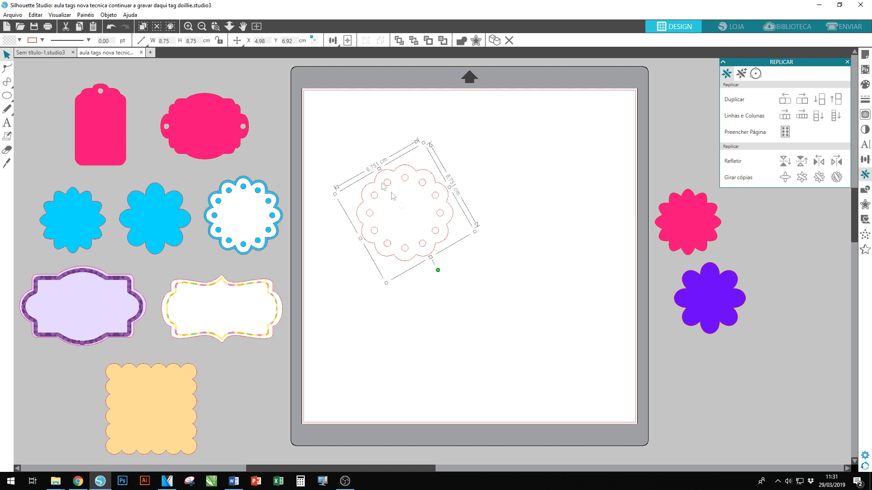
pyautogui.click(335, 167)
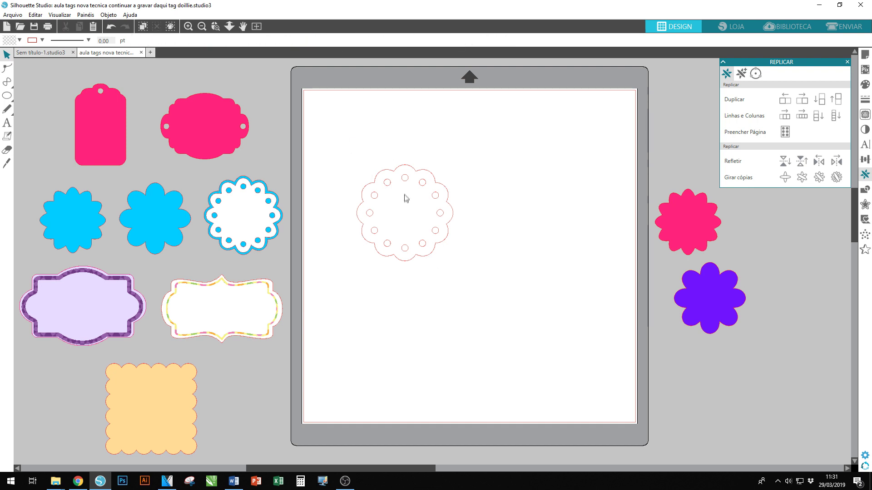
# - Select all the small circles inside the scalloped outline and combine them into a compound path
pyautogui.moveTo(330, 151); pyautogui.dragTo(465, 253)
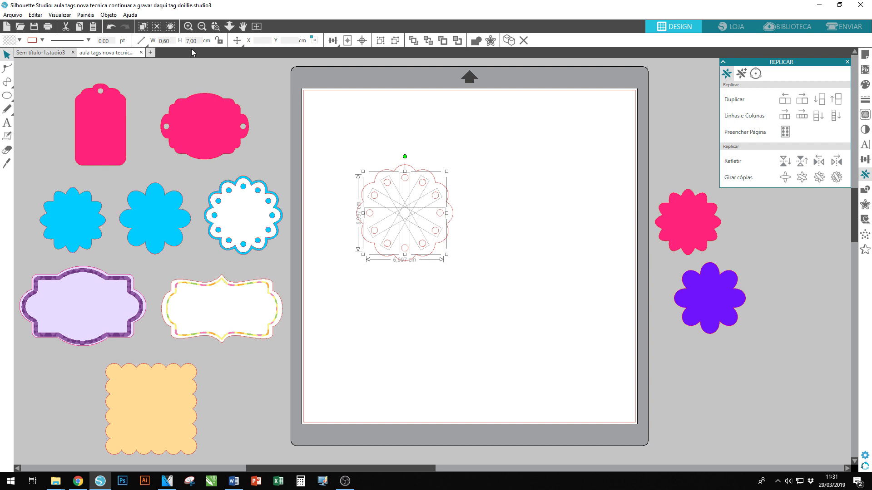
pyautogui.click(106, 15)
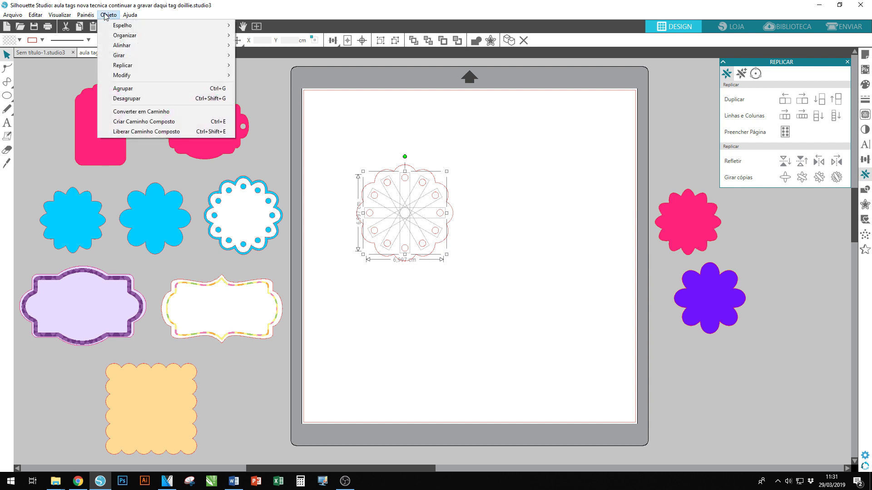
pyautogui.click(153, 125)
pyautogui.click(513, 241)
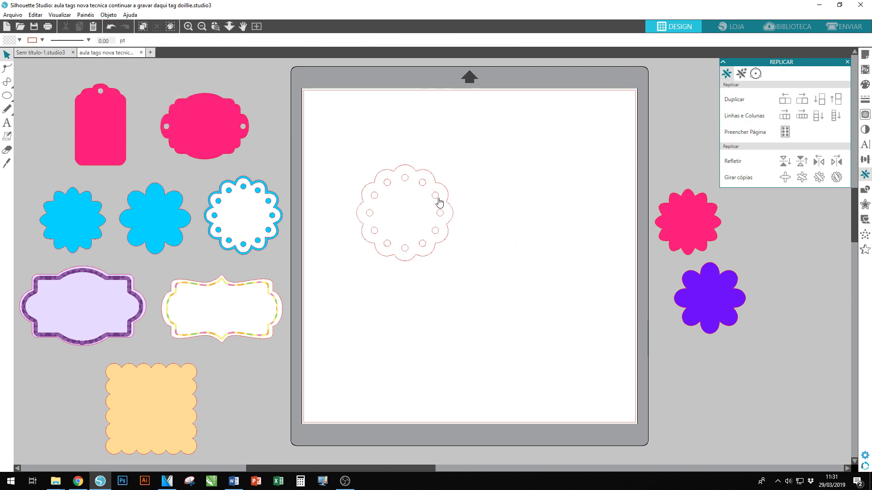
# - Shift the ring of small circles sideways as a test and undo the move
pyautogui.moveTo(438, 202); pyautogui.dragTo(451, 203)
pyautogui.click(483, 217)
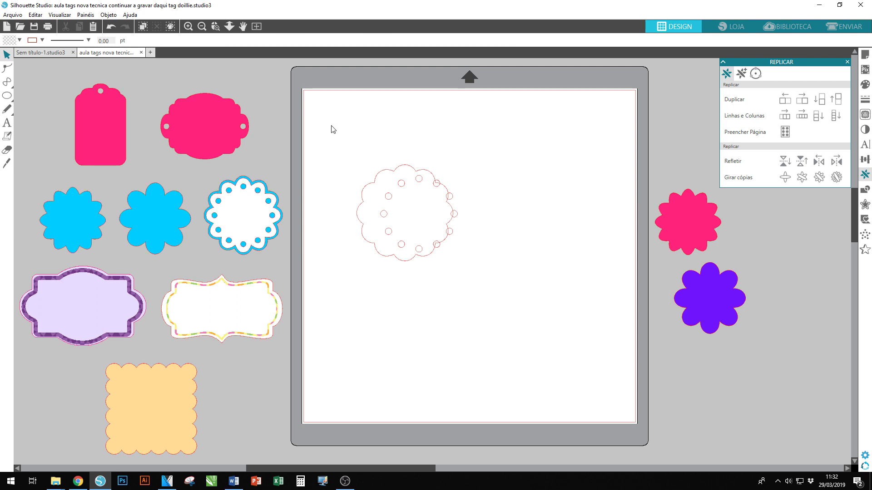
pyautogui.click(111, 26)
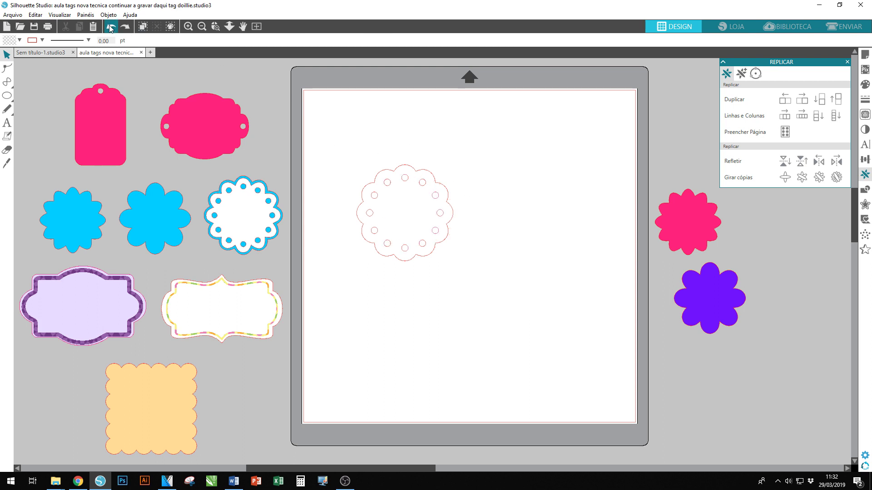
# - Create an outward offset of 0.200 cm with rounded corners around the scalloped outline
pyautogui.click(445, 245)
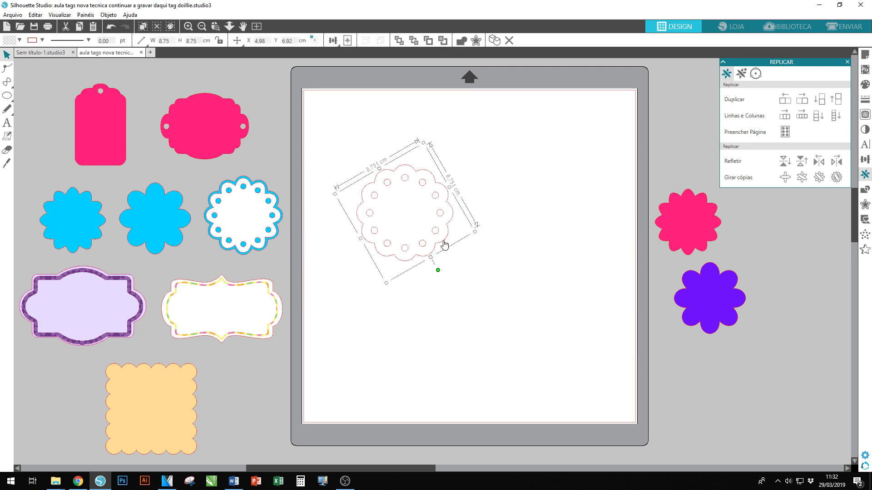
pyautogui.click(476, 41)
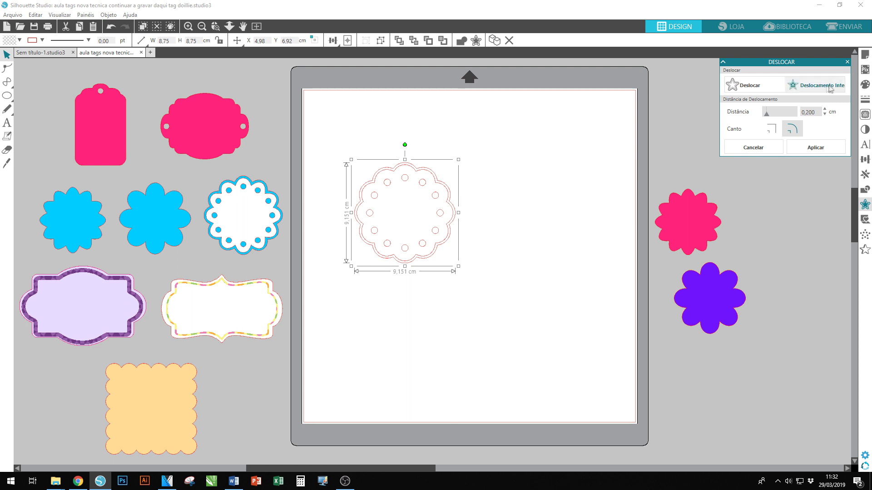
pyautogui.click(815, 149)
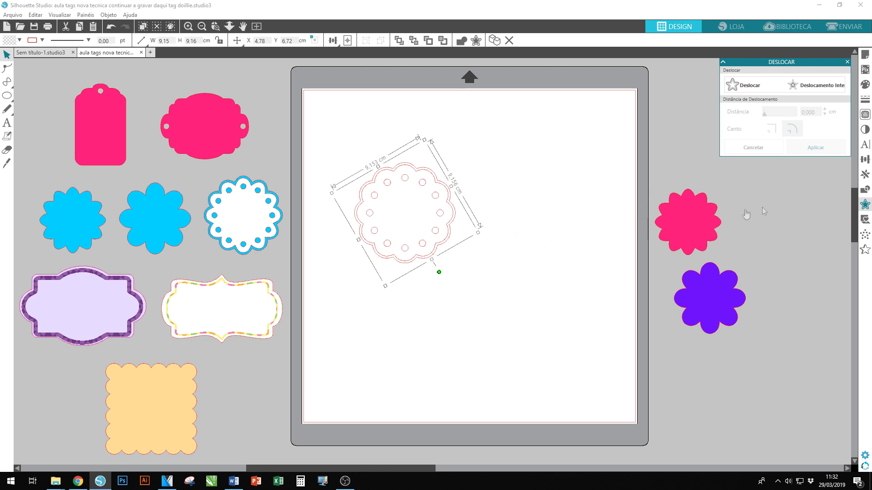
# - Fill the offset scalloped shape with blue and move it clear of the original, near the page's upper right
pyautogui.click(865, 84)
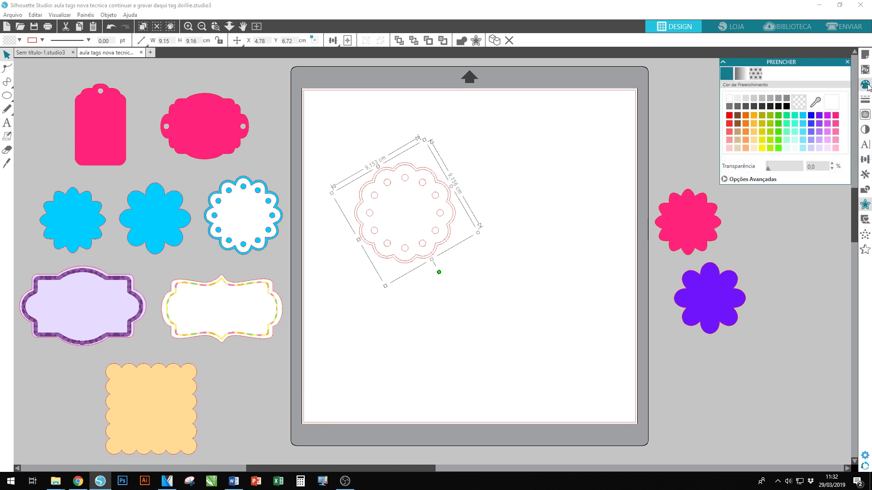
pyautogui.click(812, 116)
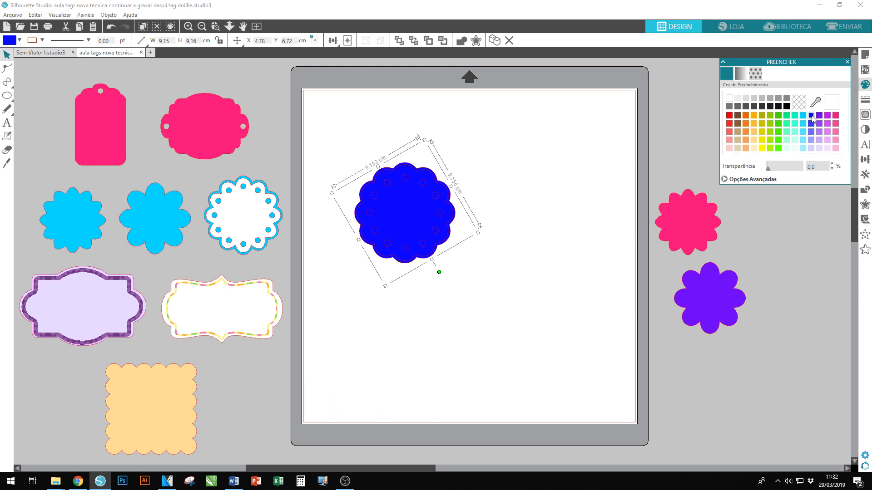
pyautogui.click(439, 319)
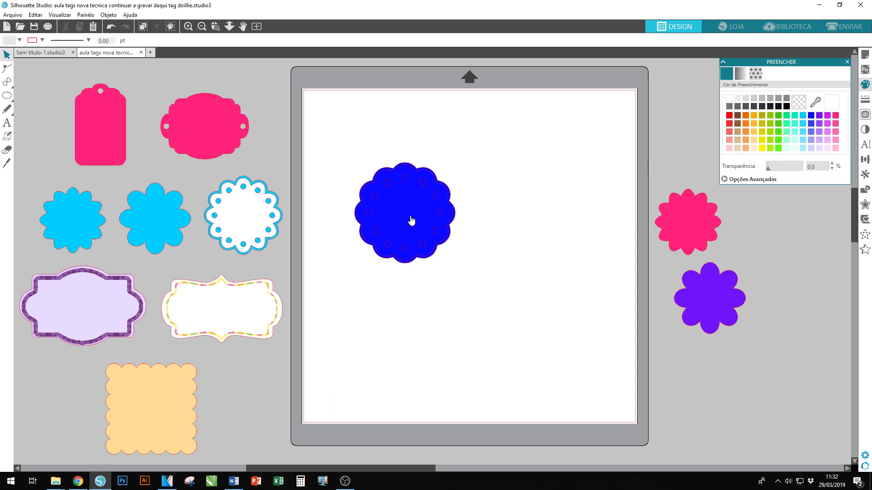
pyautogui.moveTo(411, 212); pyautogui.dragTo(570, 176)
pyautogui.click(343, 149)
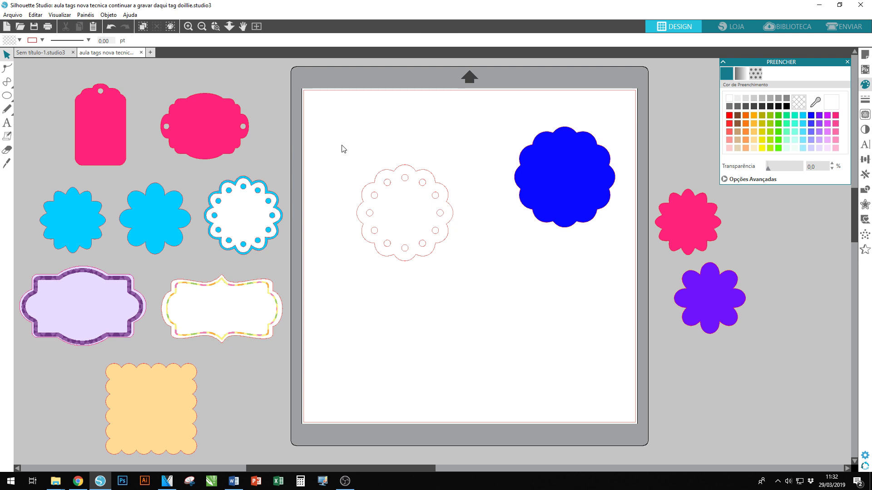
# - Select the scalloped outline with its ring of circles and subtract the circles from it
pyautogui.moveTo(342, 145); pyautogui.dragTo(476, 293)
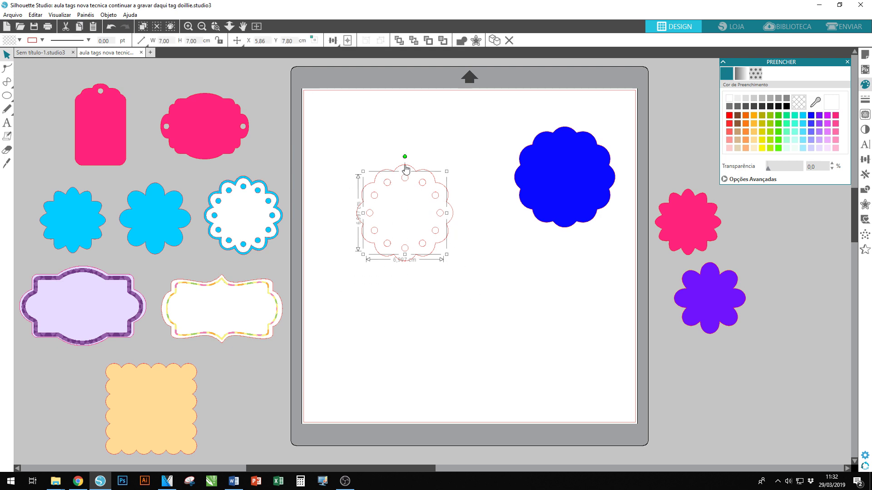
pyautogui.click(406, 170)
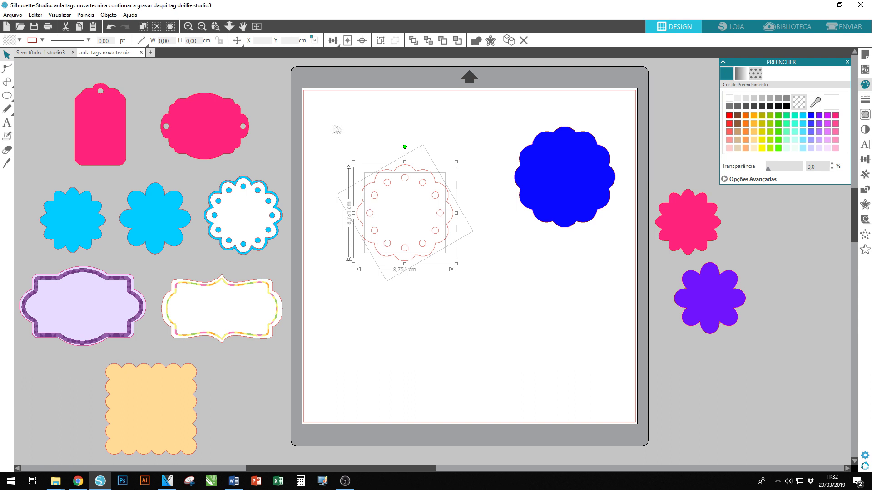
pyautogui.click(865, 190)
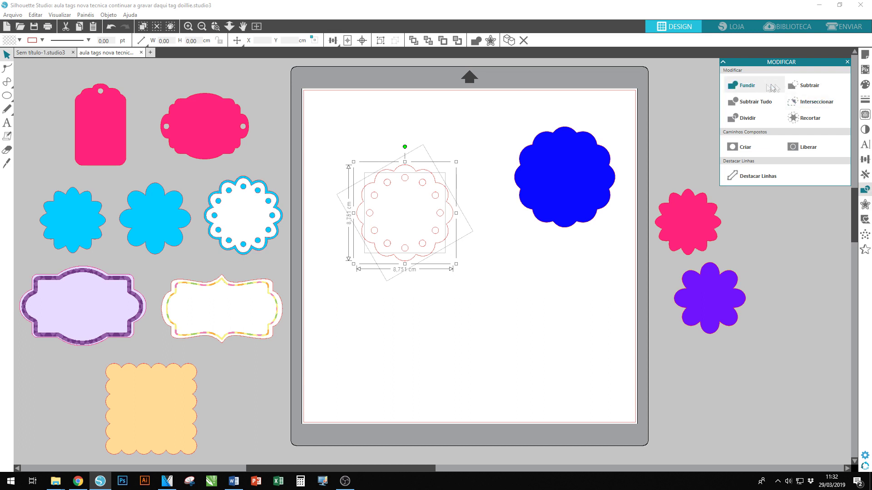
pyautogui.click(816, 92)
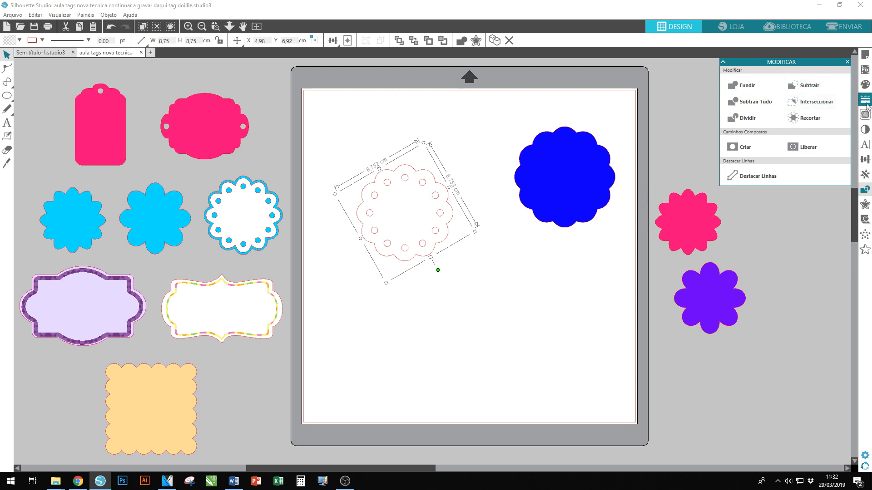
# - Test an orange fill on the perforated scalloped shape and set its fill to white
pyautogui.click(864, 85)
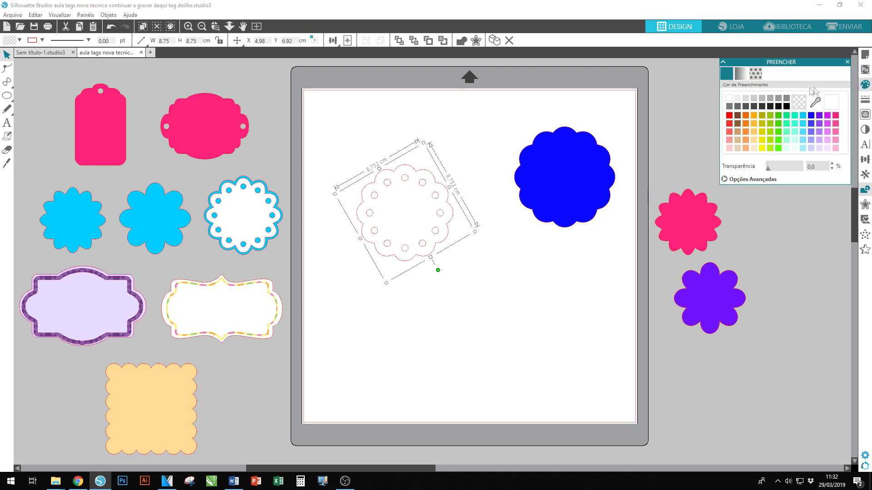
pyautogui.click(729, 100)
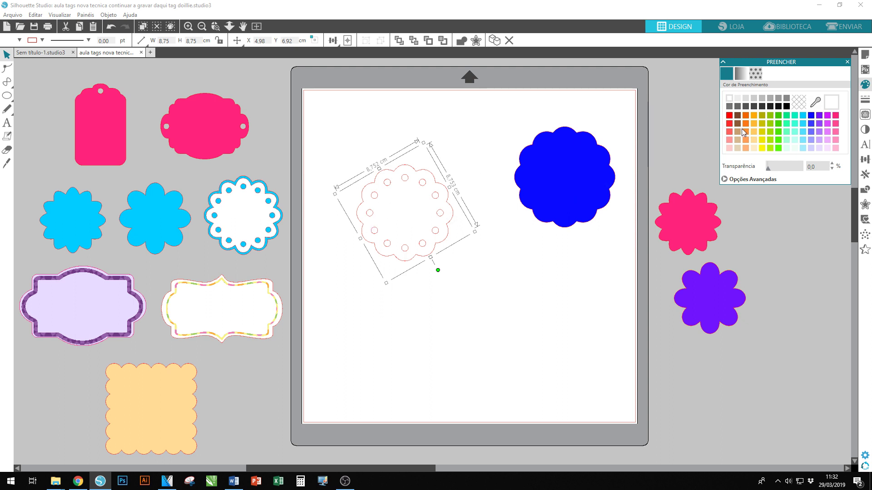
pyautogui.click(753, 115)
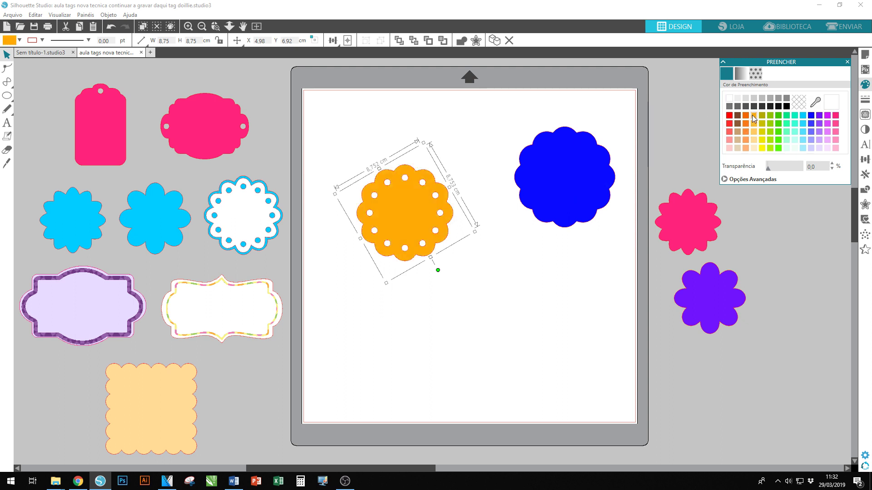
pyautogui.click(729, 100)
# - Place the white perforated shape on the blue scalloped base, centre both together, and move the doily tag to the page's left side
pyautogui.moveTo(410, 223); pyautogui.dragTo(570, 189)
pyautogui.keyDown('shift'); pyautogui.click(520, 128); pyautogui.keyUp('shift')
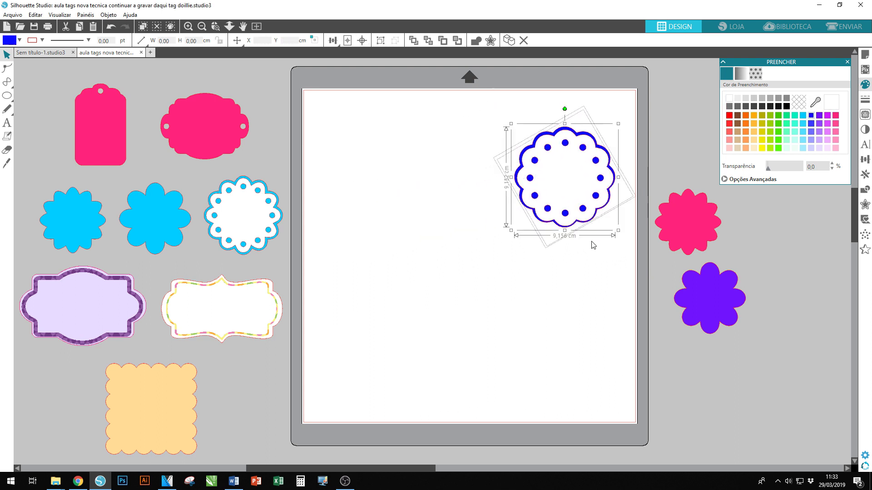
pyautogui.click(362, 41)
pyautogui.moveTo(558, 200); pyautogui.dragTo(366, 219)
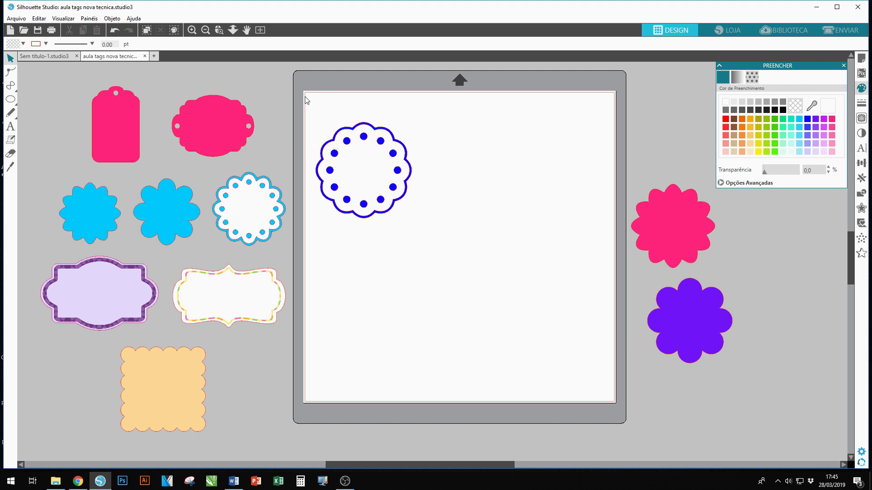
# - Delete the blue doily tag and the pink and violet flowers, and close the fill settings
pyautogui.moveTo(307, 100); pyautogui.dragTo(760, 387)
pyautogui.press('Delete')
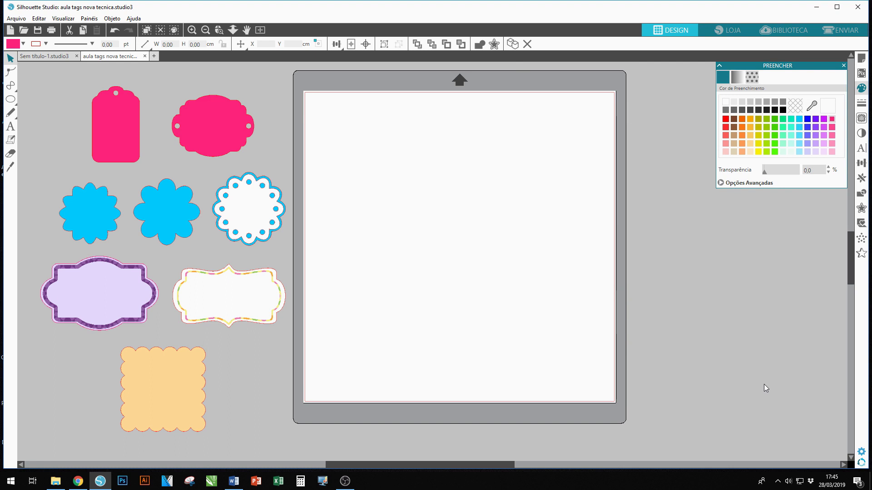
pyautogui.click(843, 65)
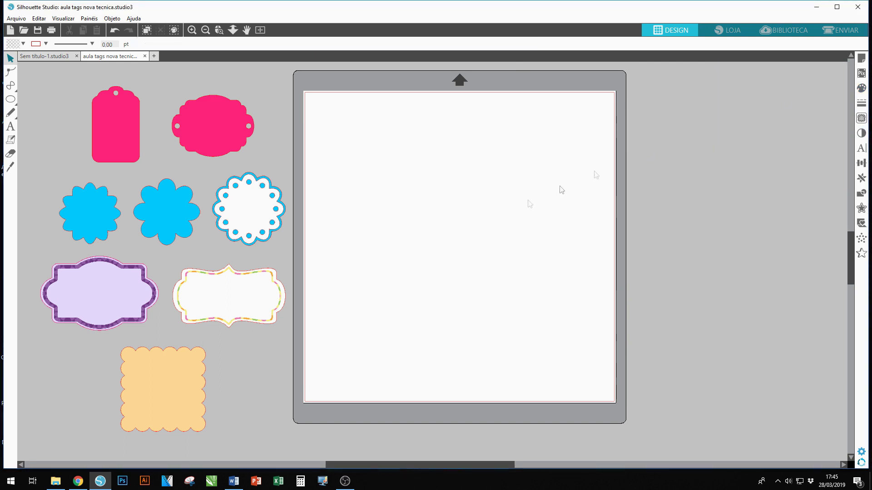
# - Draw a rounded rectangle in the upper middle of the page as the tag's base
pyautogui.click(103, 323)
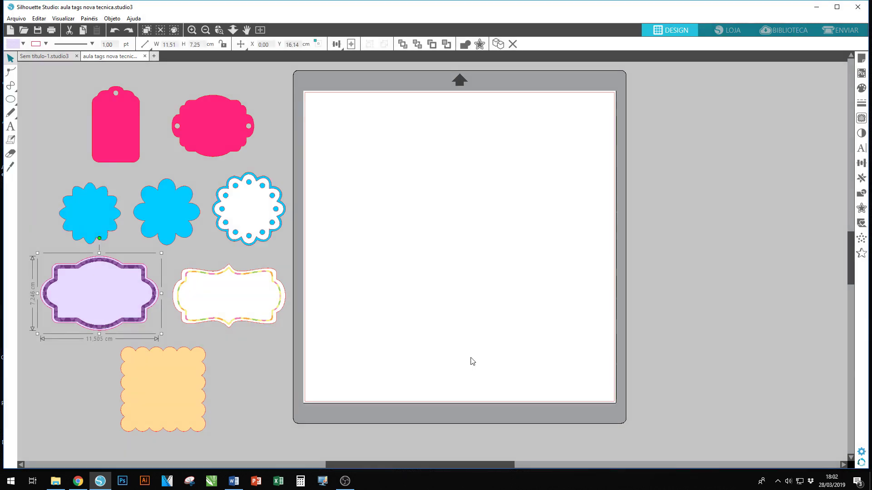
pyautogui.click(16, 106)
pyautogui.click(36, 100)
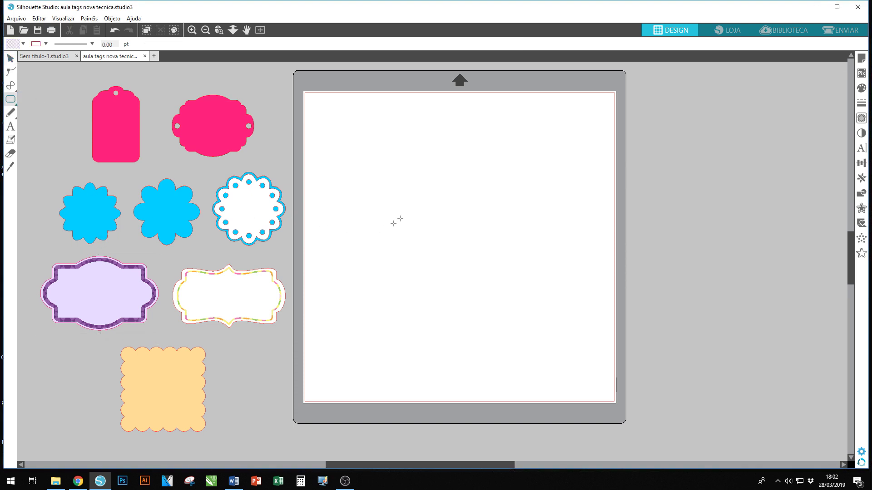
pyautogui.moveTo(392, 158); pyautogui.dragTo(522, 240)
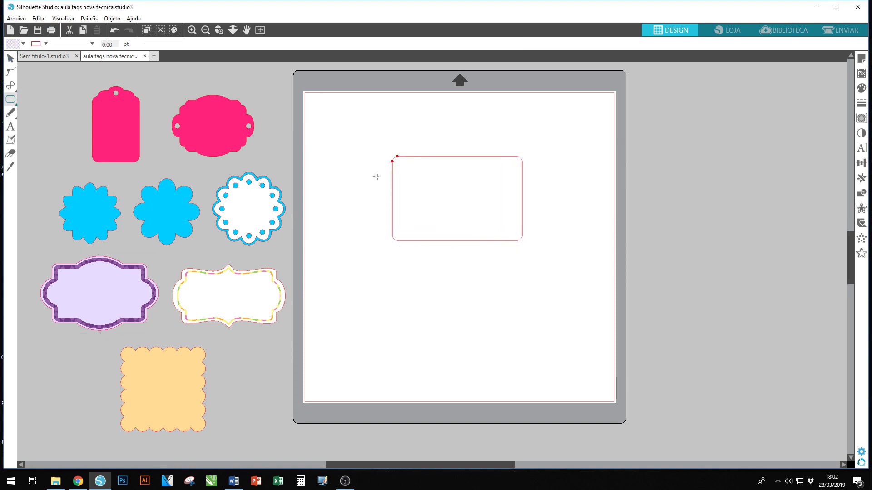
# - Draw a wider, shorter rounded rectangle about 14.4 cm wide over the first one and round its ends into full curves
pyautogui.moveTo(386, 179); pyautogui.dragTo(533, 232)
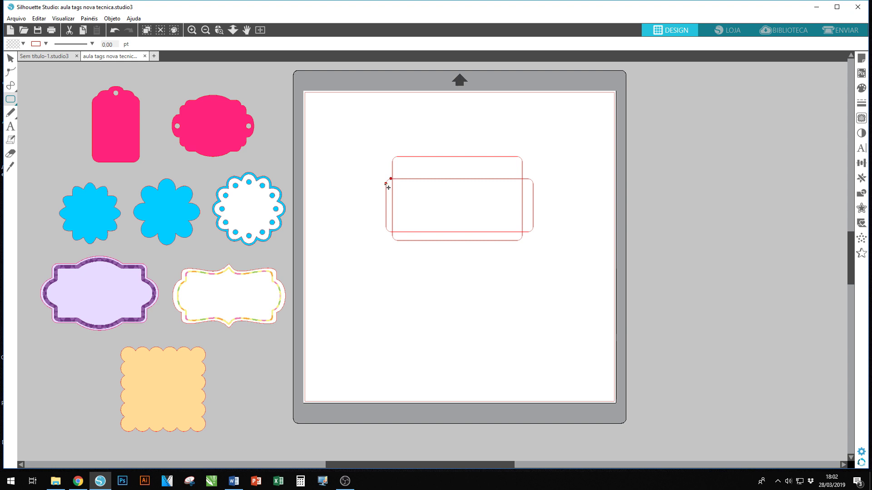
pyautogui.moveTo(387, 190); pyautogui.dragTo(388, 211)
pyautogui.moveTo(395, 183); pyautogui.dragTo(409, 187)
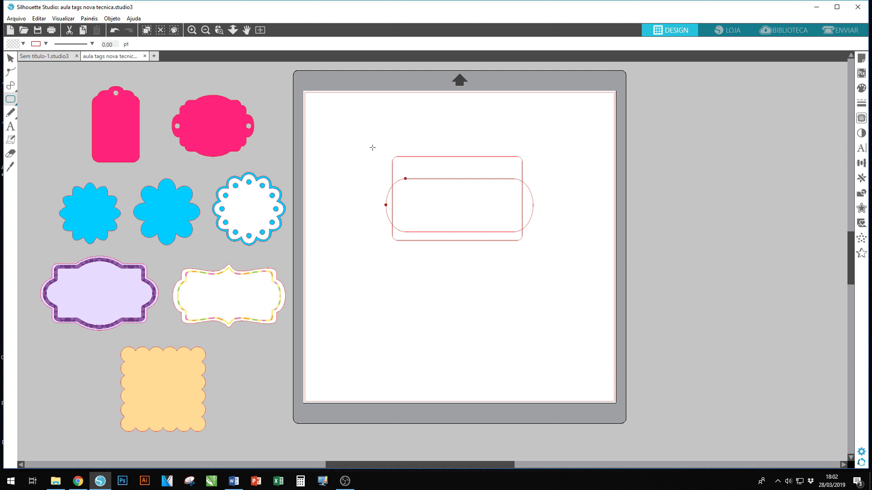
# - Draw an ellipse about 10.4 cm tall over the two rounded rectangles, extending above and below them
pyautogui.click(15, 103)
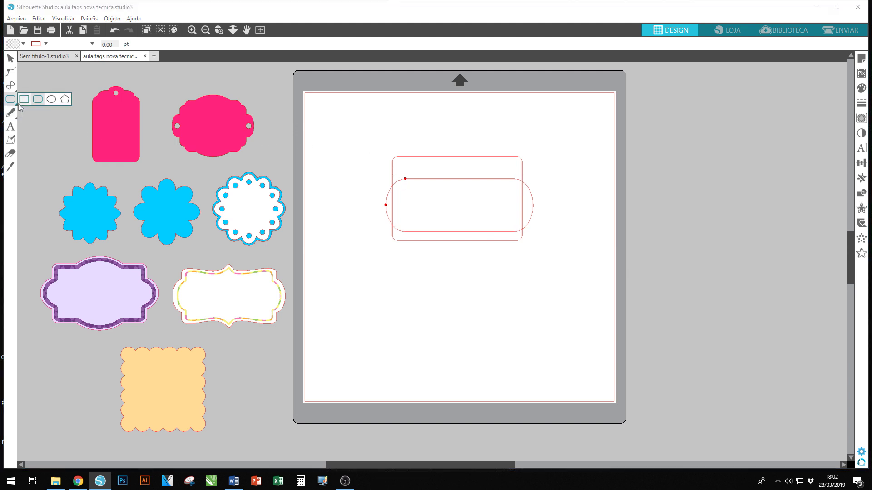
pyautogui.click(51, 96)
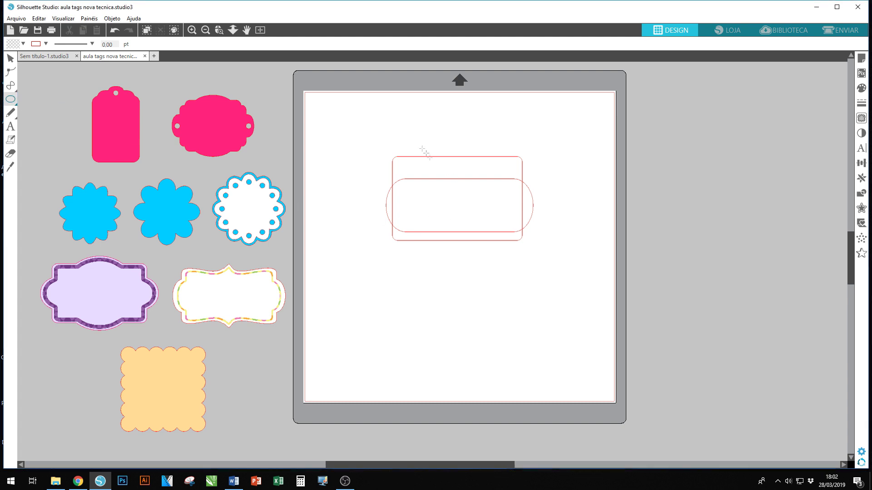
pyautogui.moveTo(416, 139); pyautogui.dragTo(518, 245)
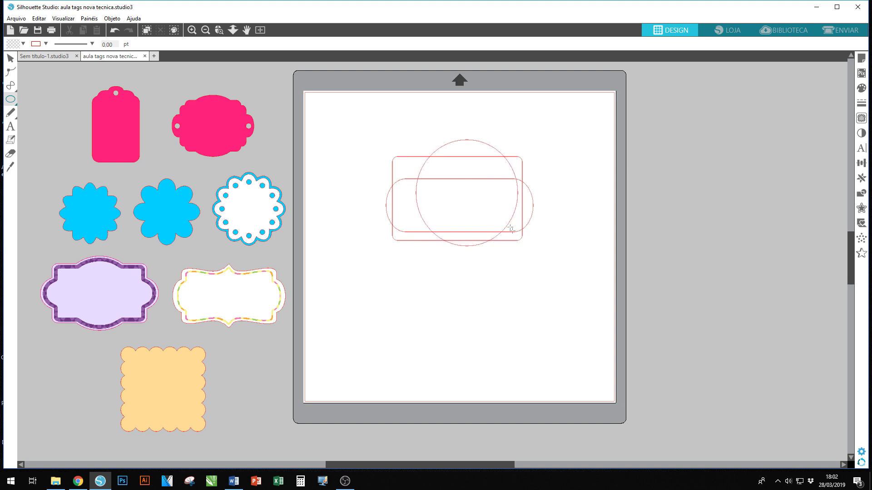
# - Select both rounded rectangles and the ellipse, centre them on each other, and weld them into one tag outline
pyautogui.click(10, 58)
pyautogui.moveTo(356, 114); pyautogui.dragTo(586, 266)
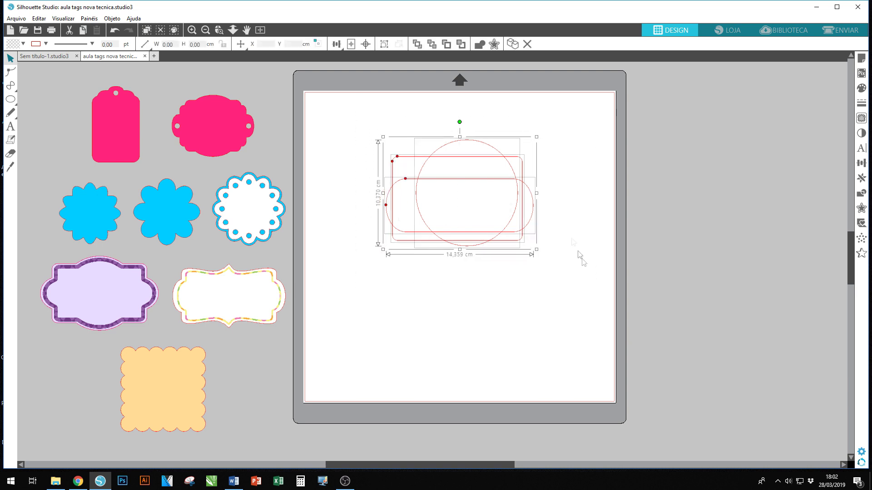
pyautogui.click(366, 44)
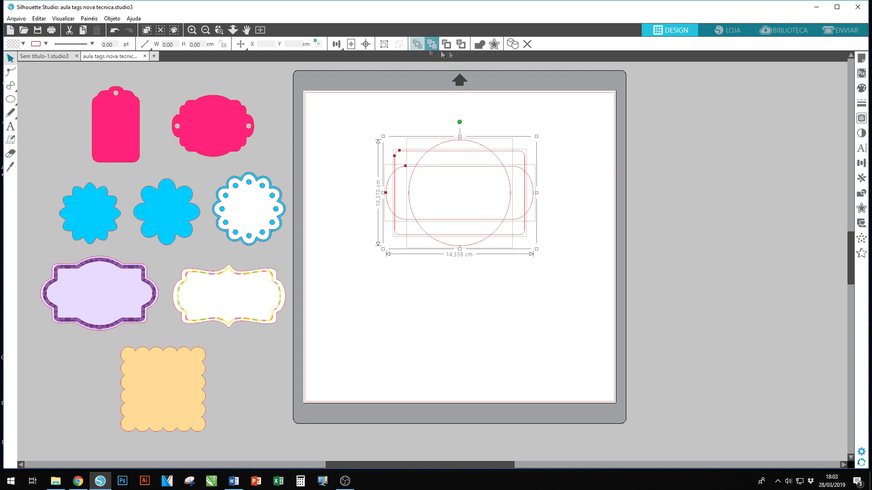
pyautogui.click(479, 44)
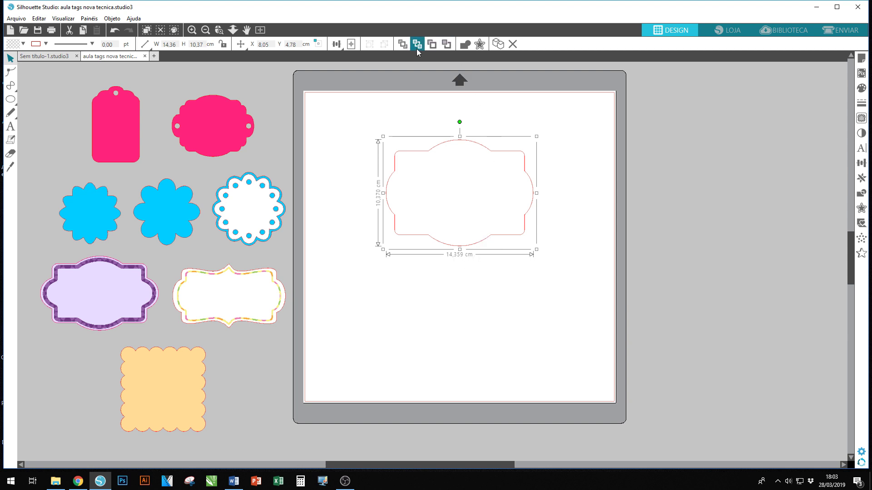
# - Duplicate the welded tag outline, place the copy beside the page, and fill it with white
pyautogui.hotkey('ctrl', 'd')
pyautogui.moveTo(531, 164); pyautogui.dragTo(785, 165)
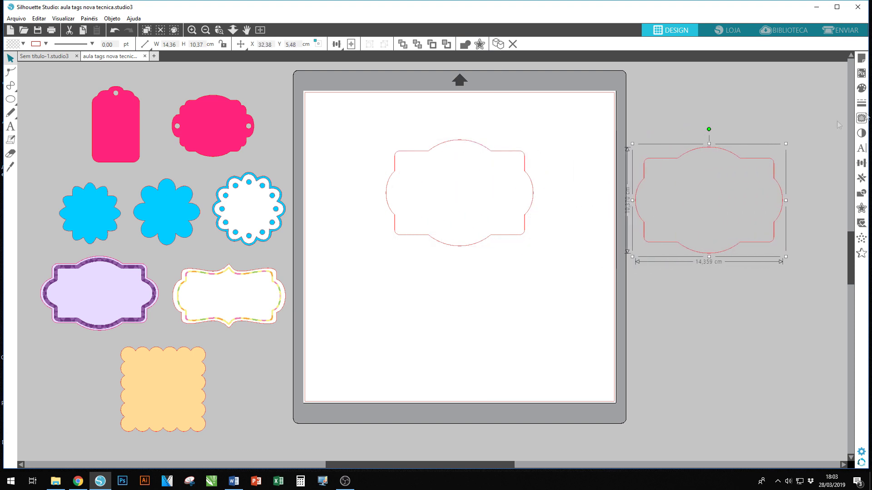
pyautogui.click(861, 88)
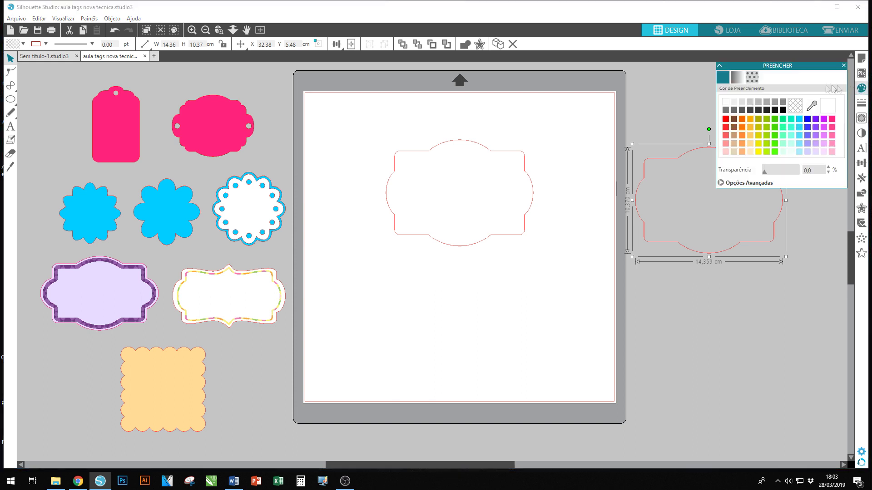
pyautogui.click(725, 105)
# - Create an internal offset of 0.4 cm inside the tag outline on the page
pyautogui.click(485, 245)
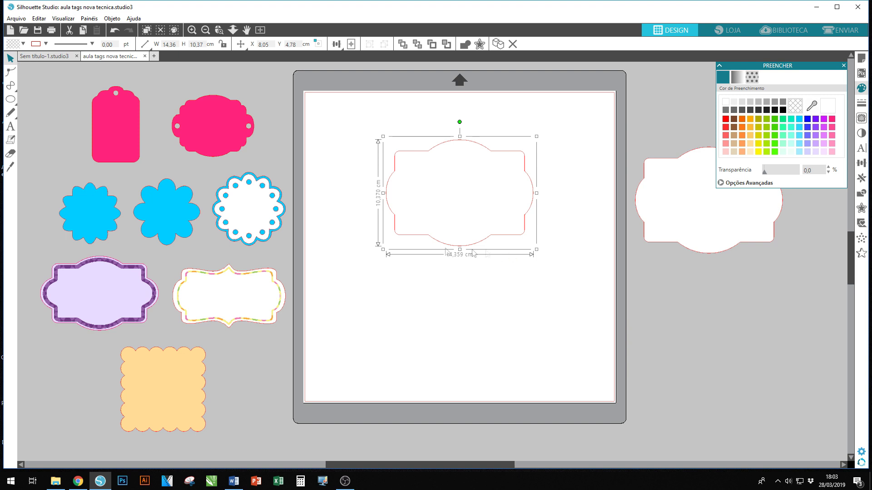
pyautogui.moveTo(136, 275)
pyautogui.mouseDown()
pyautogui.moveTo(379, 310)
pyautogui.moveTo(431, 234)
pyautogui.moveTo(356, 263)
pyautogui.moveTo(124, 273)
pyautogui.moveTo(131, 274)
pyautogui.mouseUp()
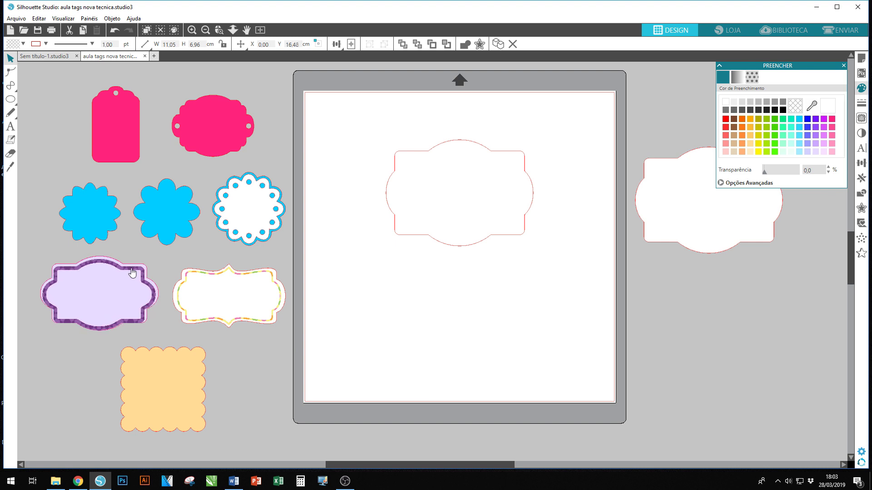
pyautogui.click(385, 245)
pyautogui.click(522, 155)
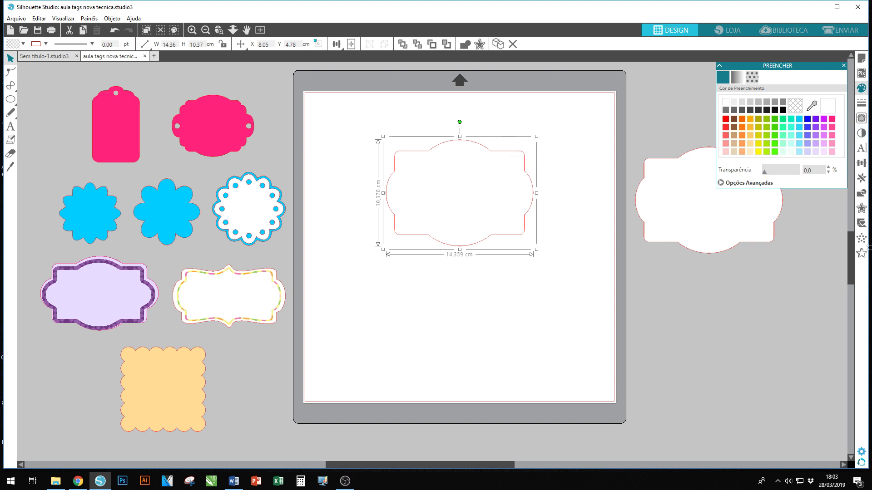
pyautogui.click(861, 208)
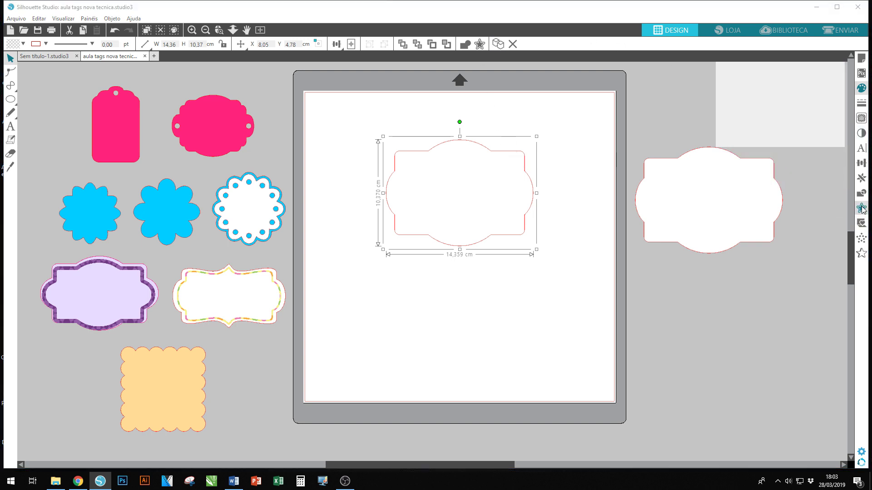
pyautogui.click(824, 91)
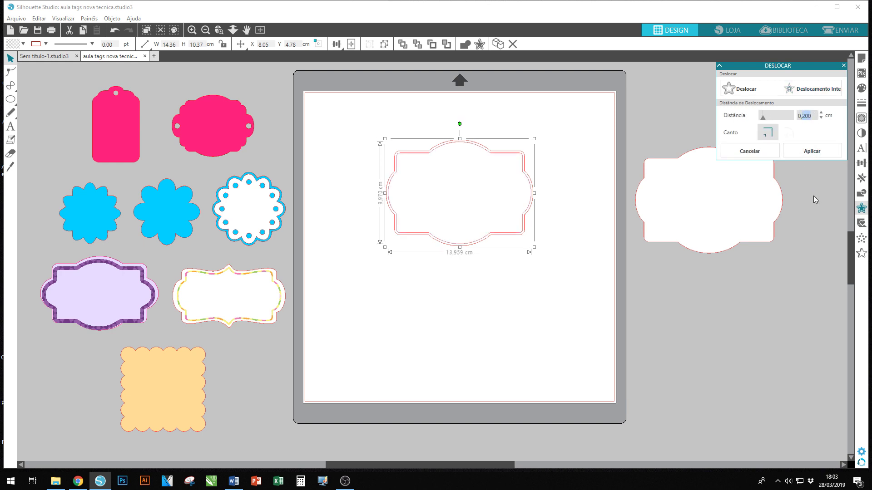
pyautogui.write('4')
pyautogui.click(813, 152)
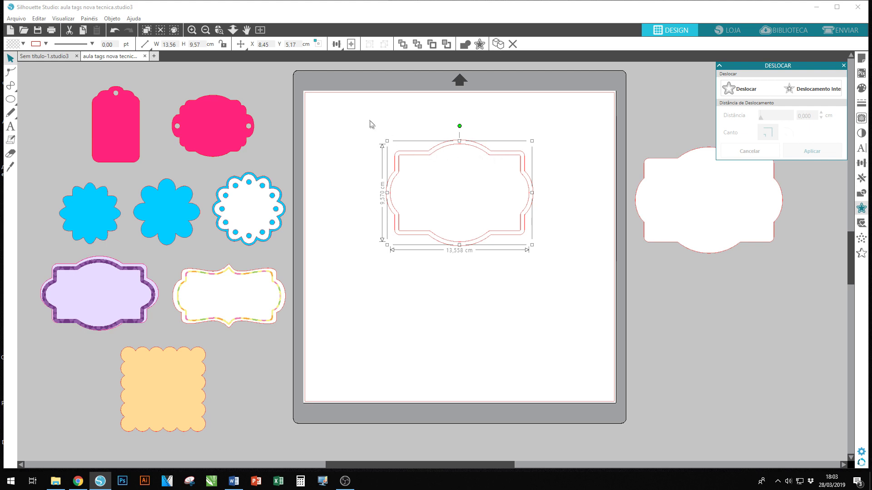
# - Fill the tag outline and its internal offset with bright blue and subtract the inner shape to leave a frame
pyautogui.moveTo(375, 114); pyautogui.dragTo(596, 275)
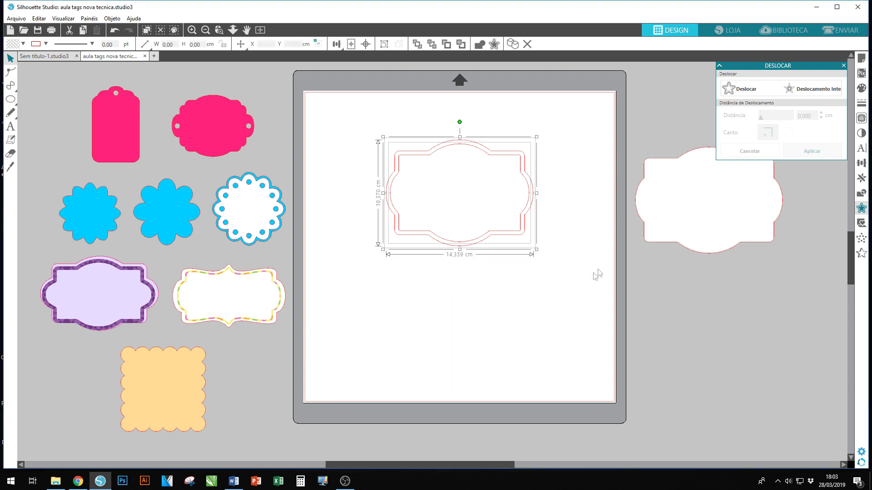
pyautogui.click(862, 88)
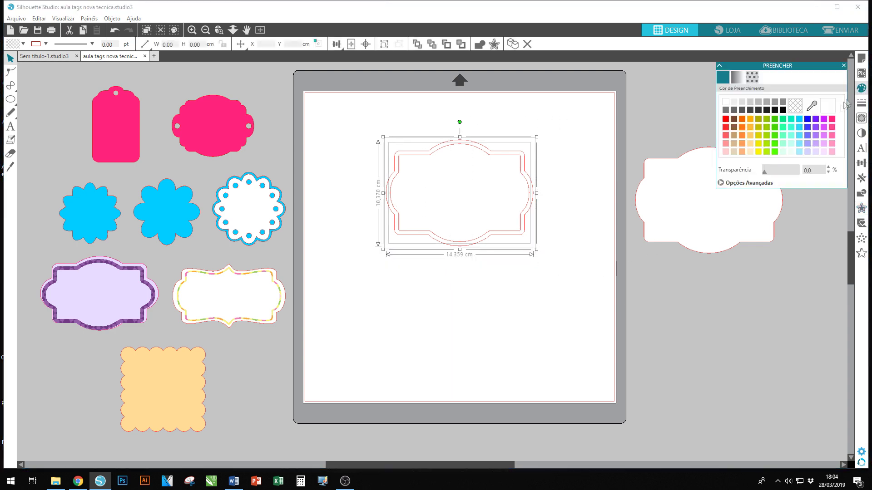
pyautogui.click(799, 119)
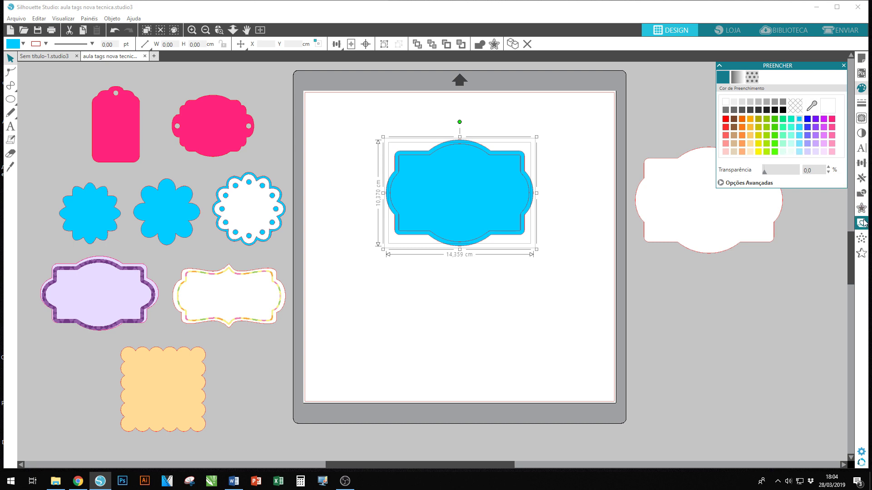
pyautogui.click(861, 193)
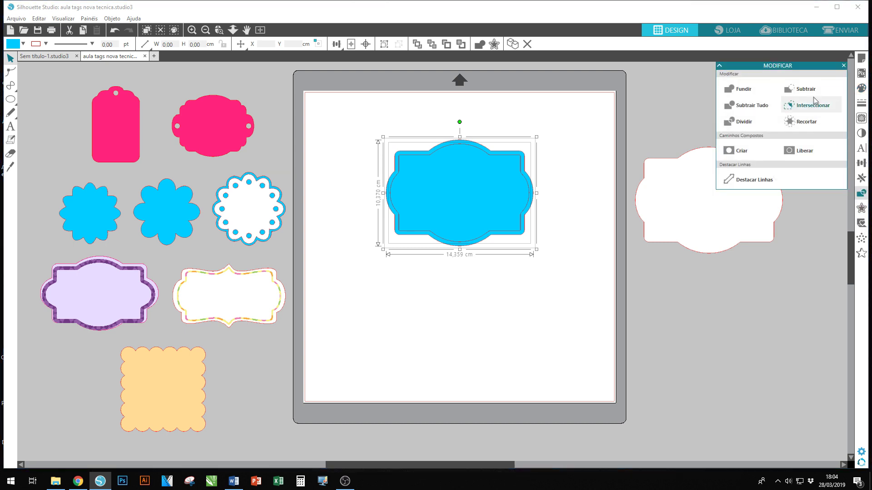
pyautogui.click(808, 93)
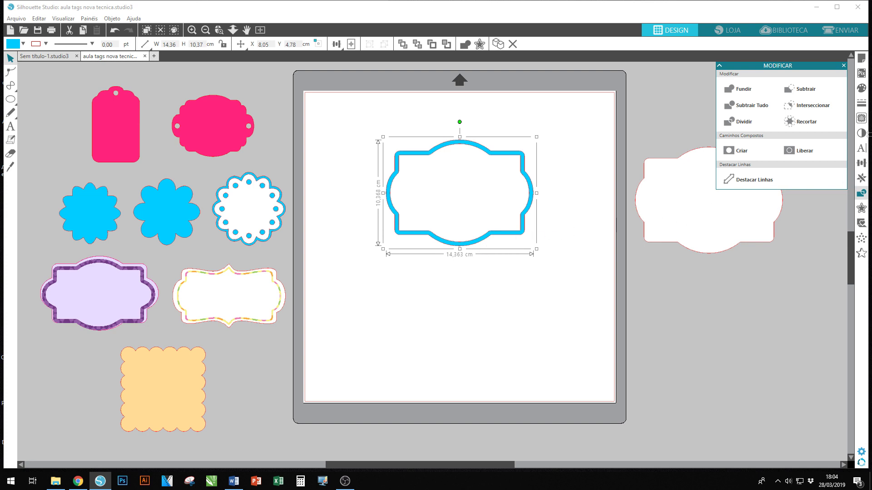
# - Try yellow, blue, green and magenta pattern fills on the frame, and settle on the light pink pattern scaled to 41%
pyautogui.click(861, 87)
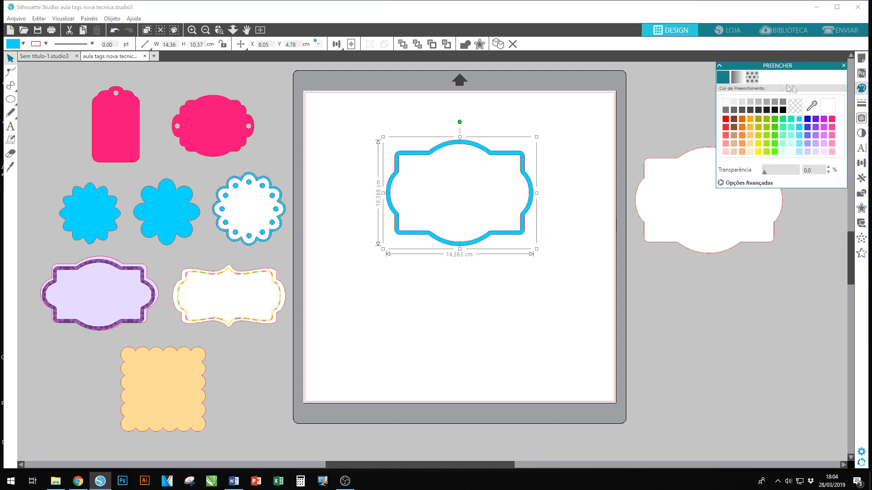
pyautogui.click(755, 81)
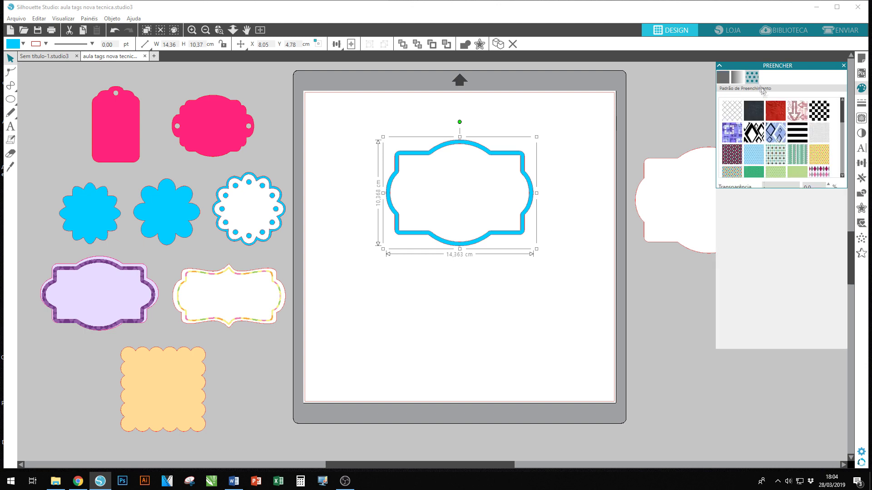
pyautogui.click(819, 155)
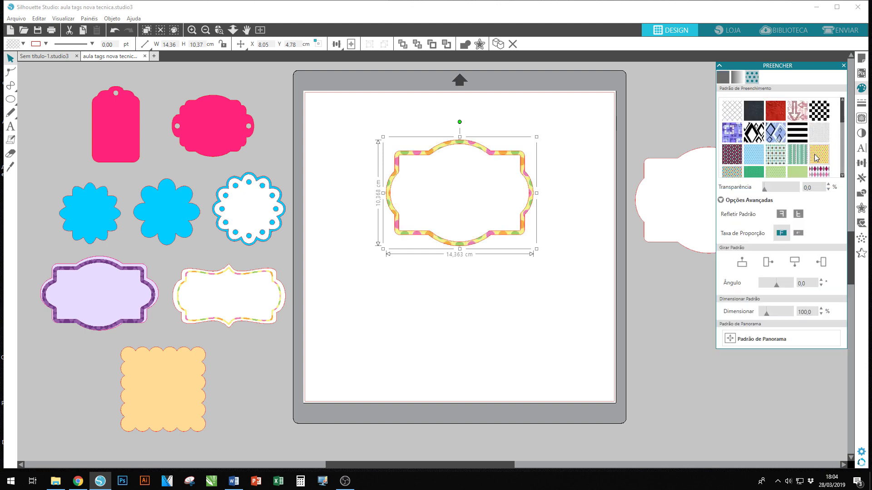
pyautogui.click(759, 159)
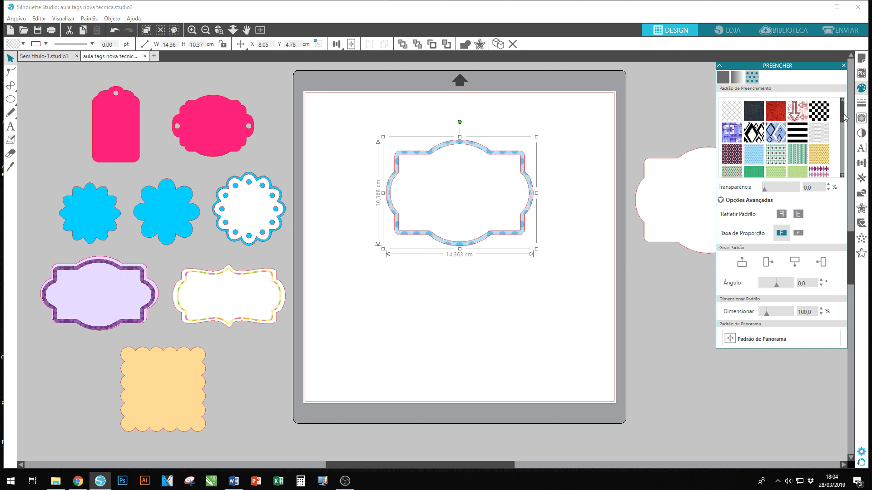
pyautogui.moveTo(843, 119); pyautogui.dragTo(828, 136)
pyautogui.click(794, 124)
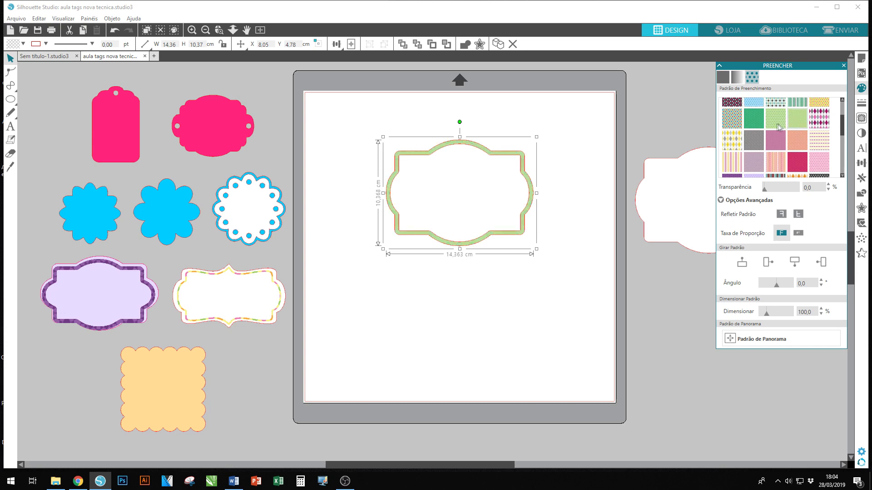
pyautogui.click(752, 124)
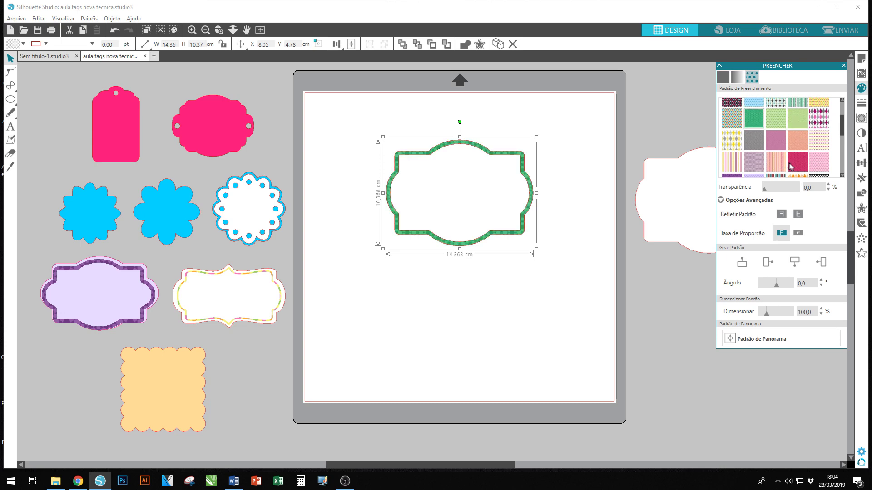
pyautogui.click(803, 167)
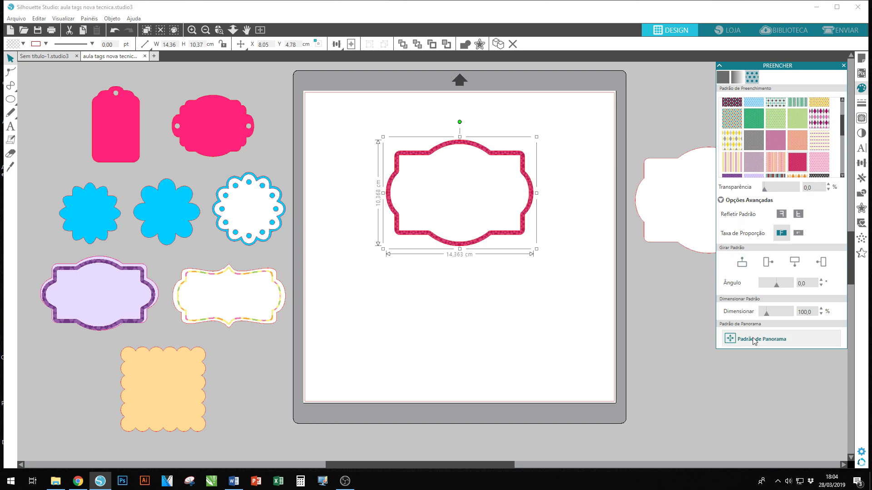
pyautogui.moveTo(767, 314); pyautogui.dragTo(769, 313)
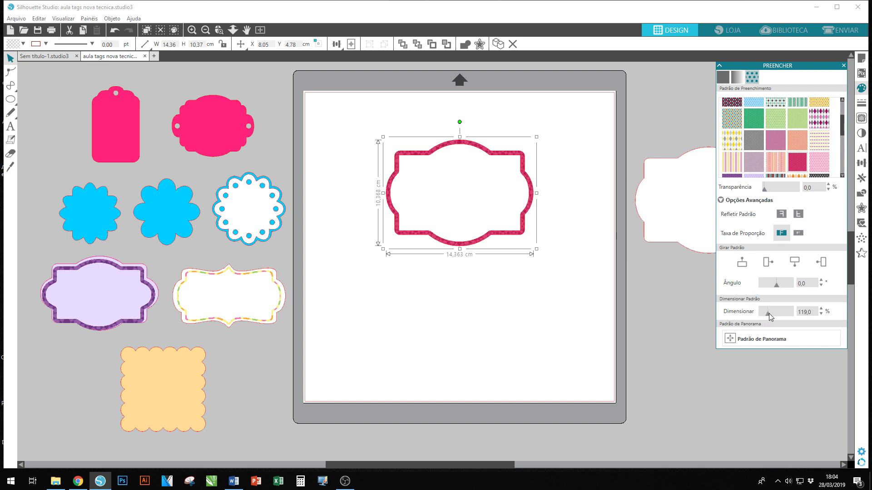
pyautogui.click(821, 164)
pyautogui.moveTo(771, 318); pyautogui.dragTo(763, 319)
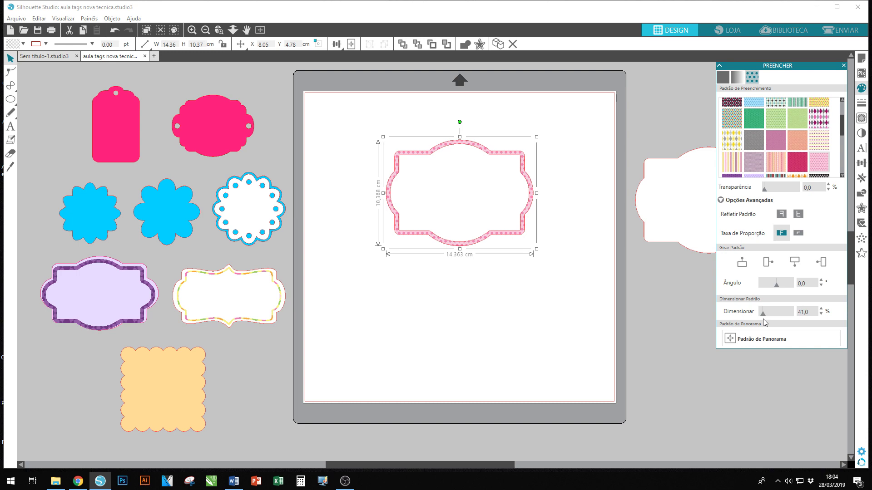
# - Move the white tag copy onto the page, send it behind the pink patterned frame, and align their centres
pyautogui.click(648, 237)
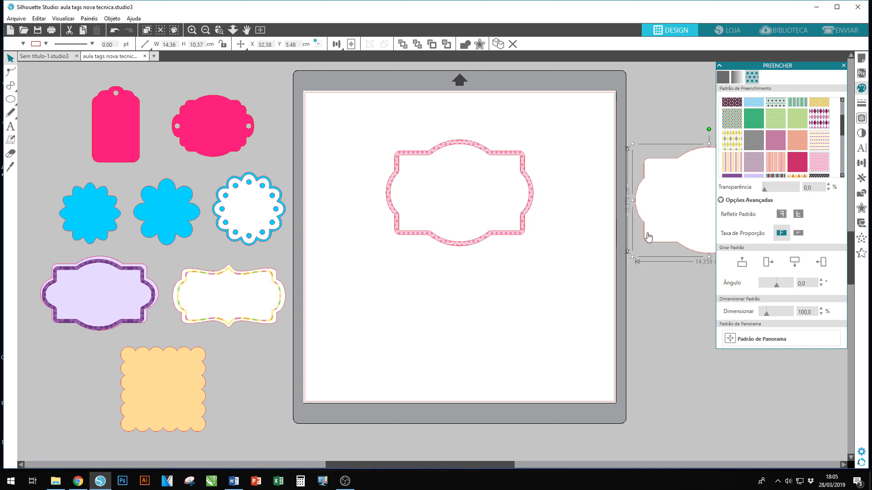
pyautogui.moveTo(648, 237); pyautogui.dragTo(468, 208)
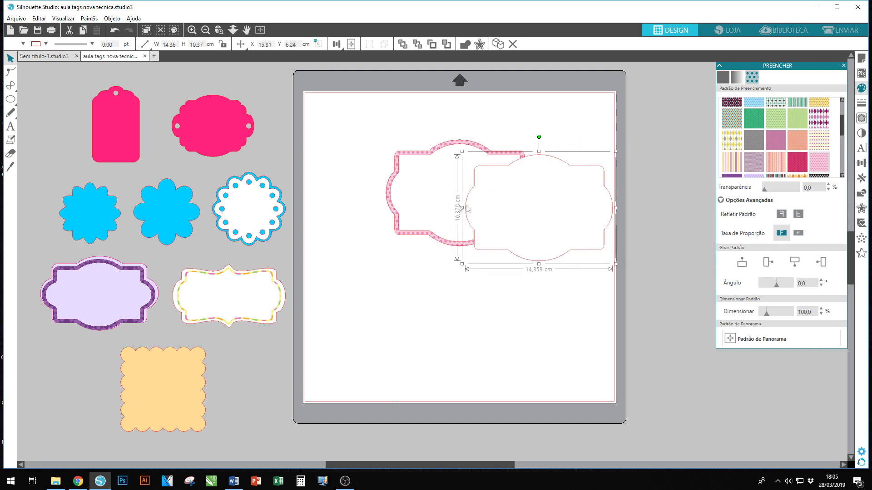
pyautogui.click(447, 47)
pyautogui.click(386, 195)
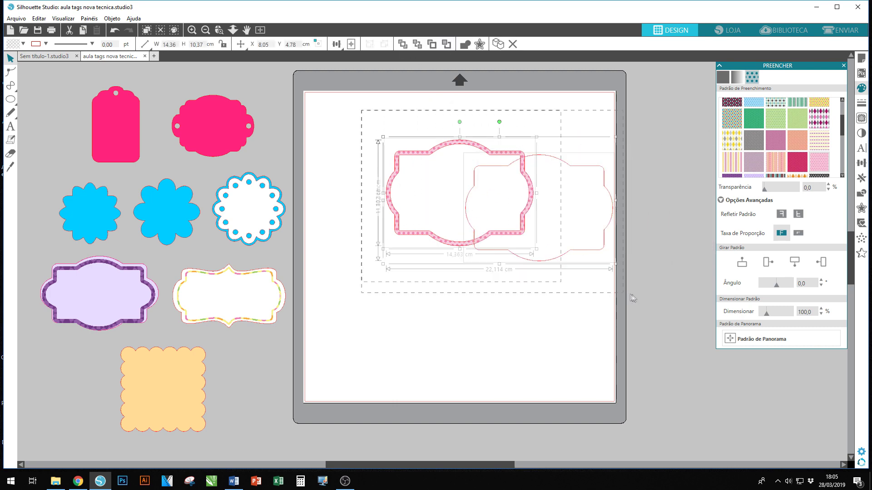
pyautogui.keyDown('shift'); pyautogui.click(611, 227); pyautogui.keyUp('shift')
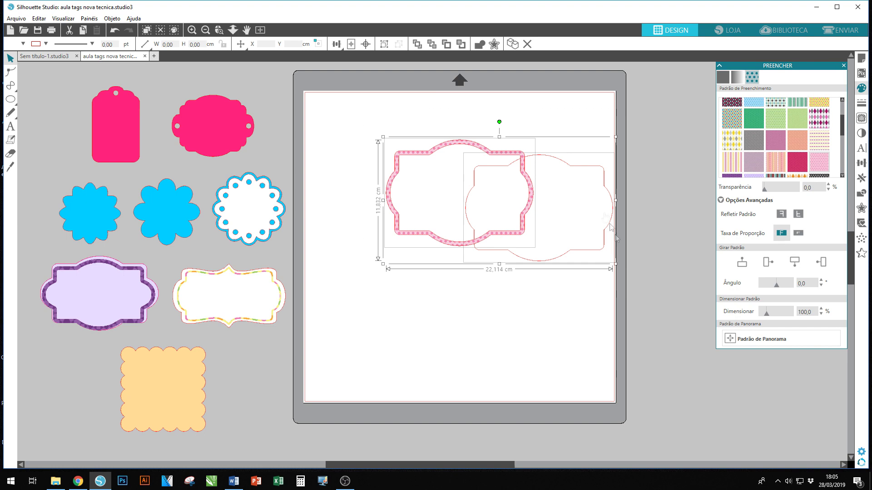
pyautogui.click(365, 44)
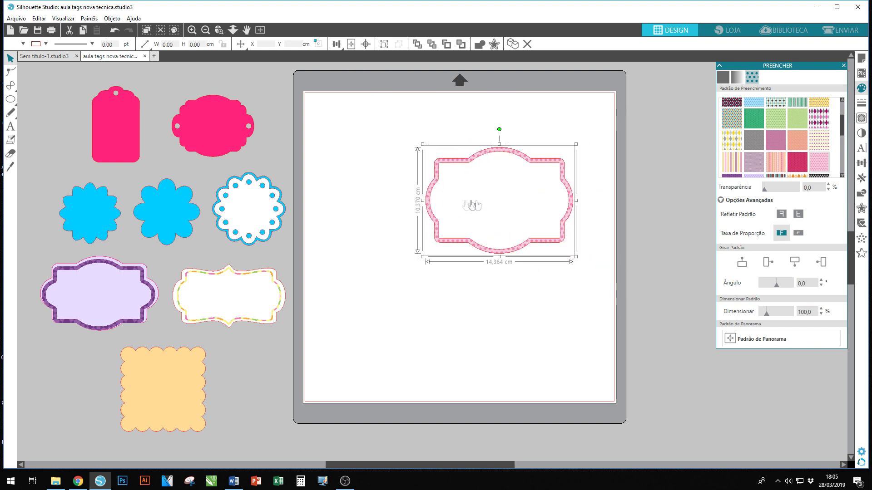
pyautogui.click(381, 173)
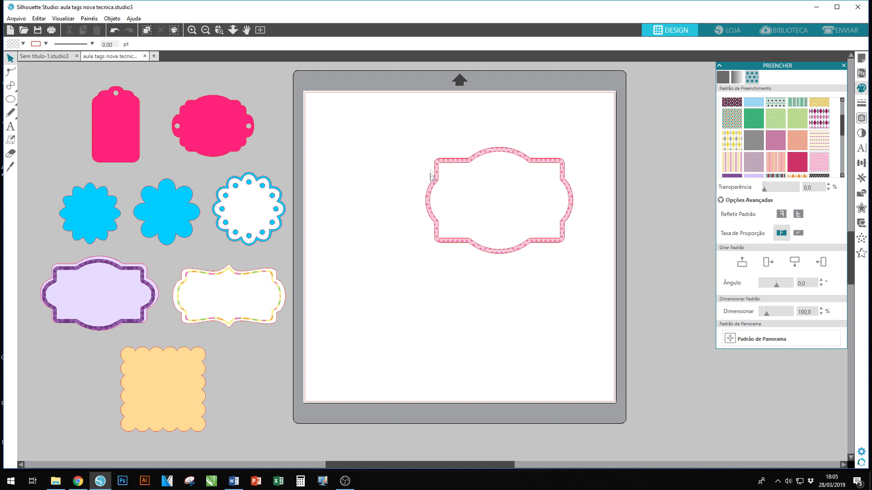
# - Scale the pink patterned frame down slightly and centre it again on the white tag shape
pyautogui.click(503, 155)
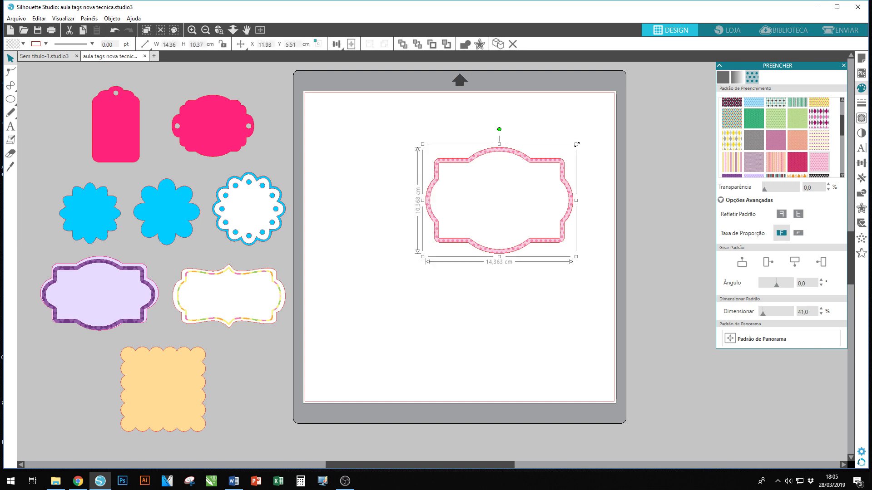
pyautogui.moveTo(577, 145)
pyautogui.mouseDown()
pyautogui.moveTo(567, 151)
pyautogui.moveTo(577, 144)
pyautogui.mouseUp()
pyautogui.moveTo(357, 96); pyautogui.dragTo(631, 293)
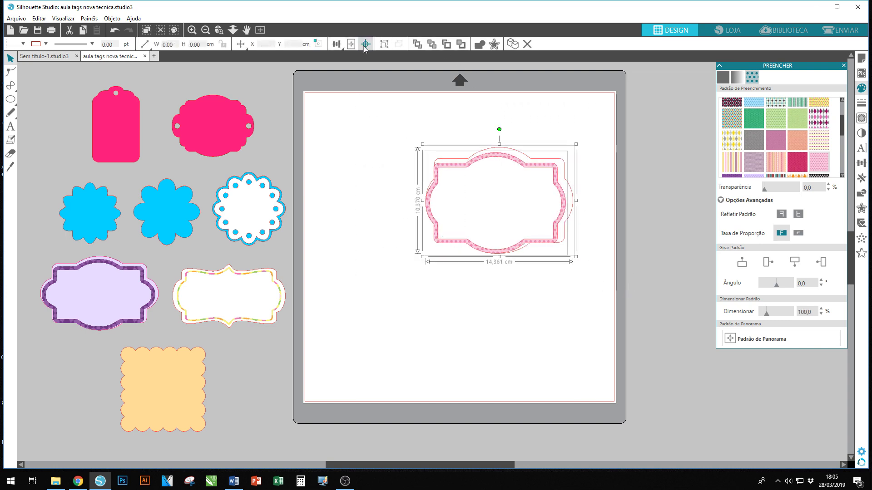
pyautogui.click(438, 180)
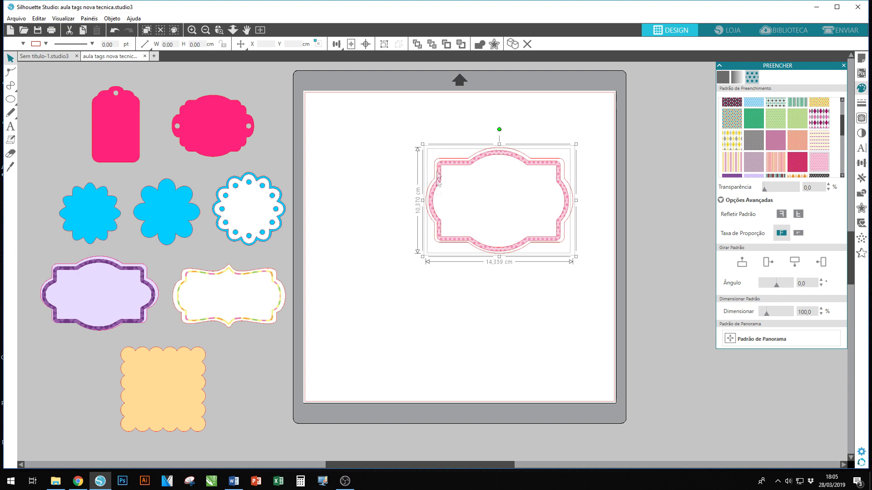
pyautogui.click(475, 298)
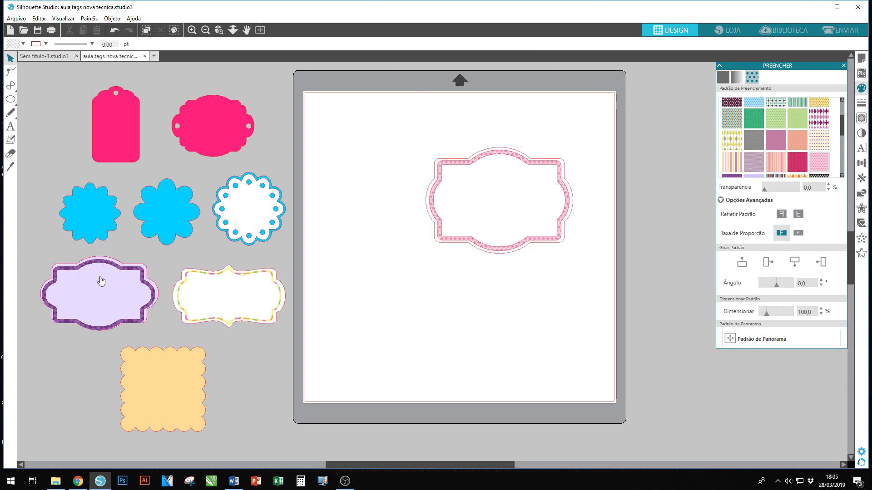
# - Fill the backing tag behind the patterned frame with solid pale pink and move the layered tag beside the page
pyautogui.click(495, 255)
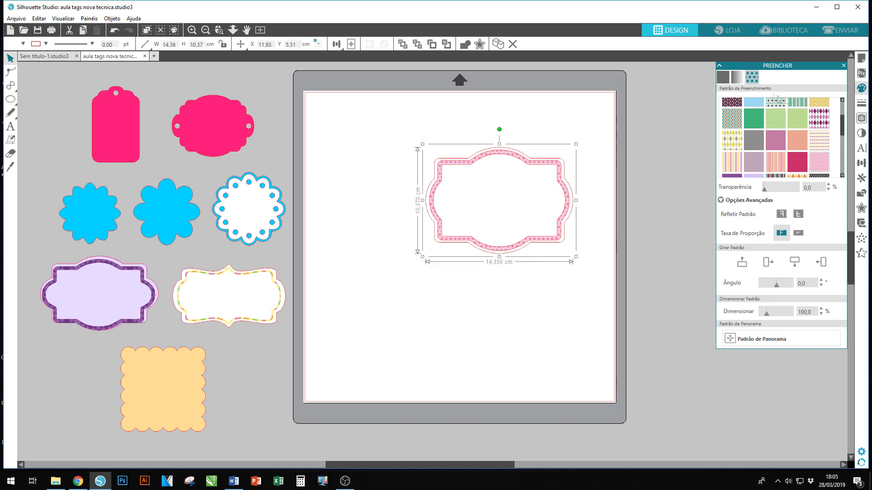
pyautogui.click(723, 77)
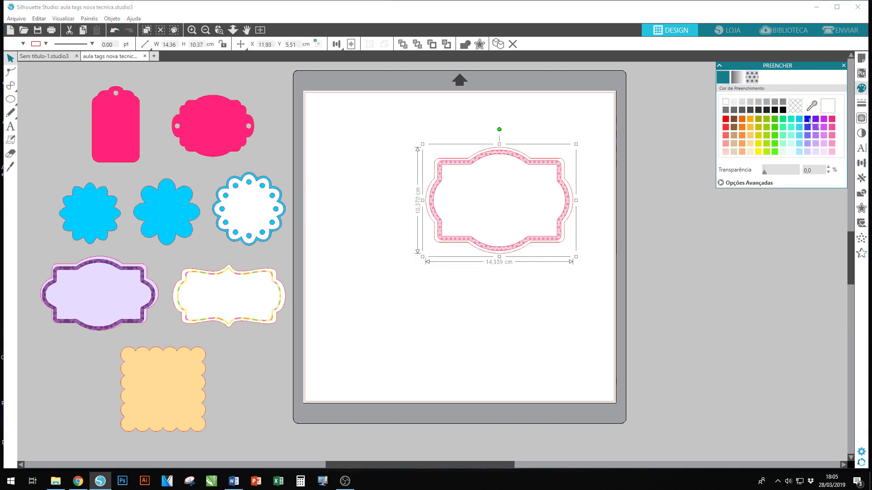
pyautogui.click(824, 152)
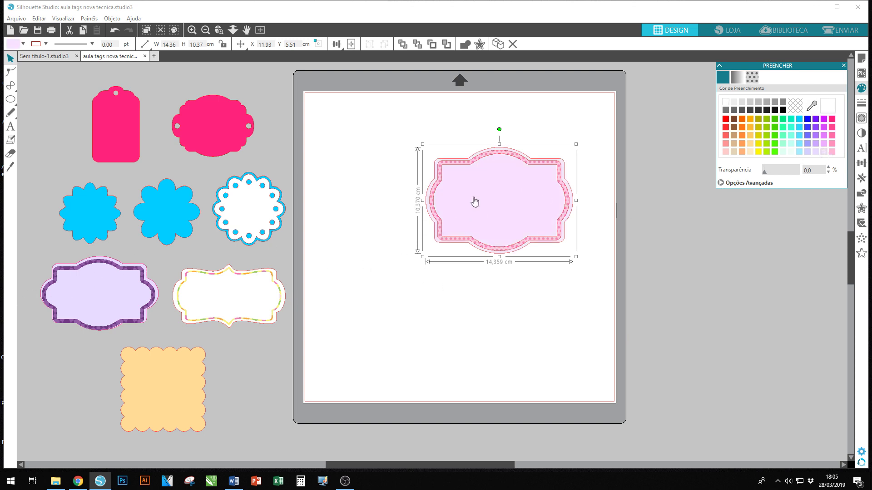
pyautogui.click(480, 310)
pyautogui.moveTo(415, 132); pyautogui.dragTo(640, 324)
pyautogui.moveTo(516, 227); pyautogui.dragTo(740, 286)
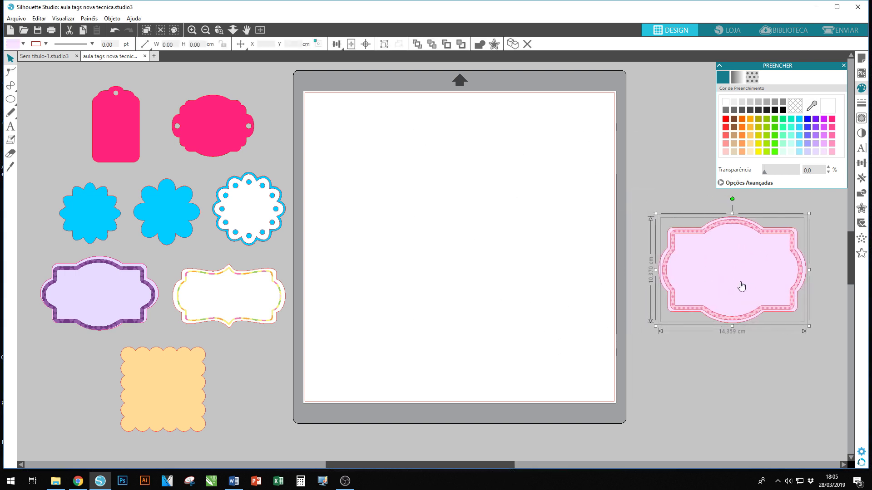
pyautogui.click(277, 313)
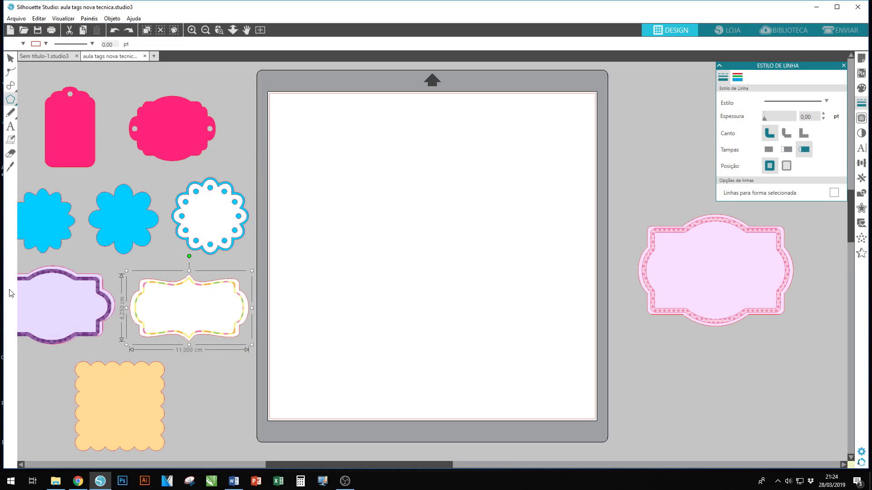
# - Draw a rounded rectangle about 12.4 cm wide on the upper part of the page
pyautogui.click(10, 99)
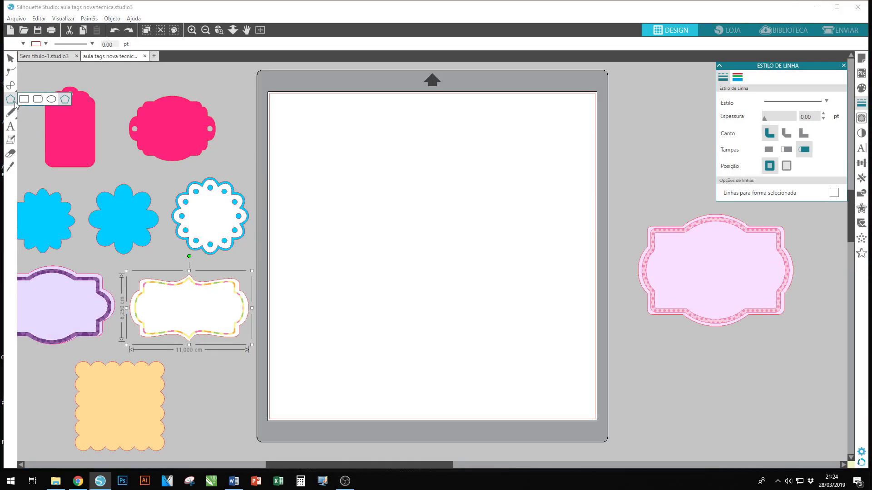
pyautogui.click(37, 103)
pyautogui.moveTo(366, 182); pyautogui.dragTo(500, 253)
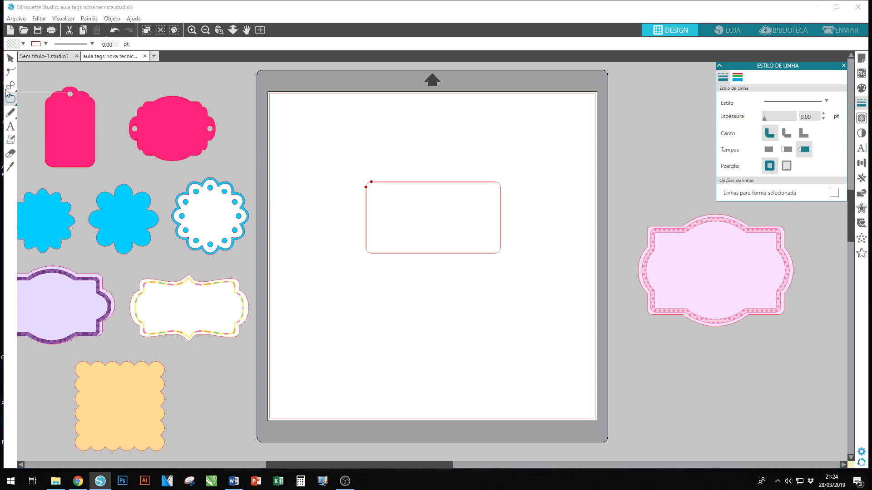
# - Draw a pentagon about 4.4 by 4.2 cm and place it so its tip rises above the rounded rectangle's upper edge
pyautogui.moveTo(13, 104)
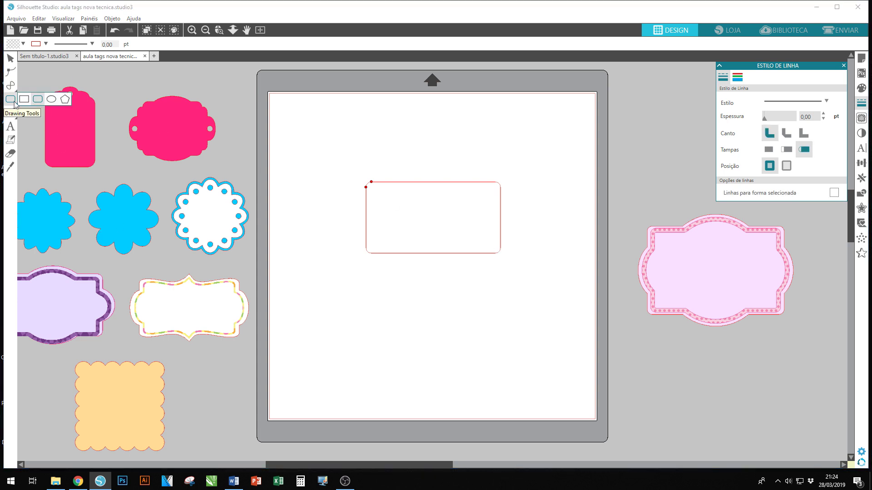
pyautogui.click(65, 99)
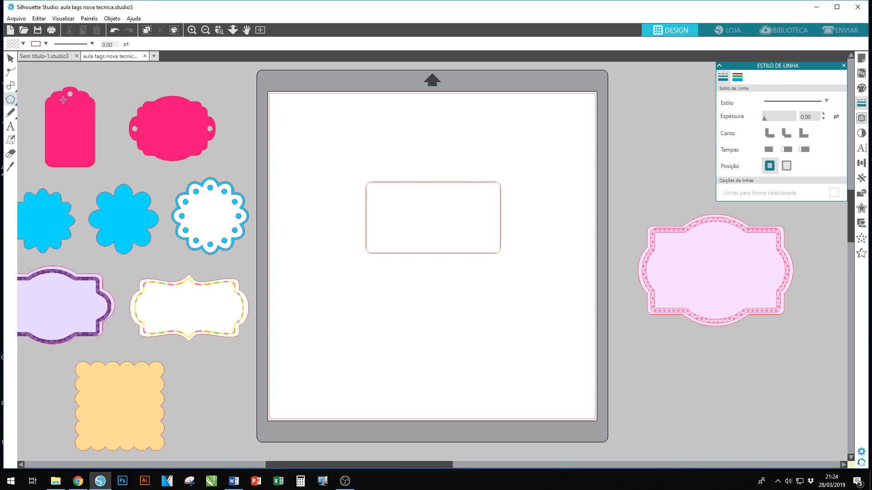
pyautogui.moveTo(413, 170); pyautogui.dragTo(417, 193)
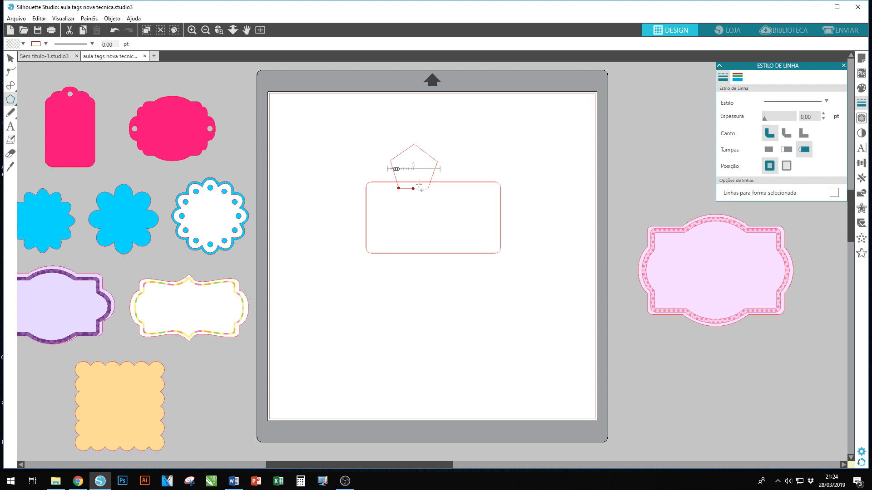
pyautogui.click(11, 57)
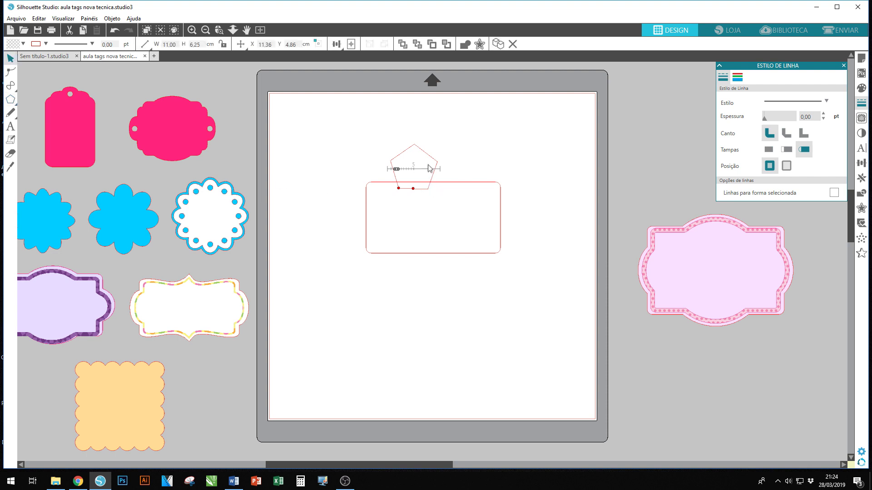
pyautogui.moveTo(430, 160); pyautogui.dragTo(446, 190)
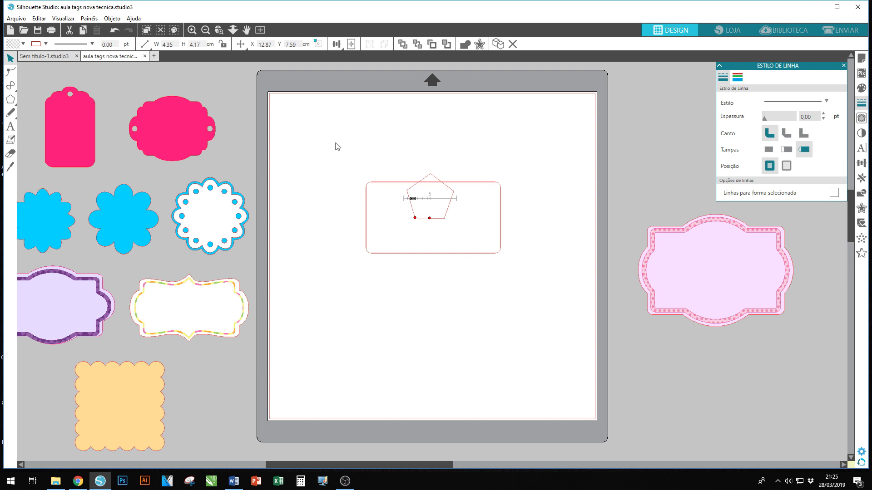
# - Centre the pentagon horizontally on the rounded rectangle and weld the two shapes
pyautogui.moveTo(335, 142); pyautogui.dragTo(534, 263)
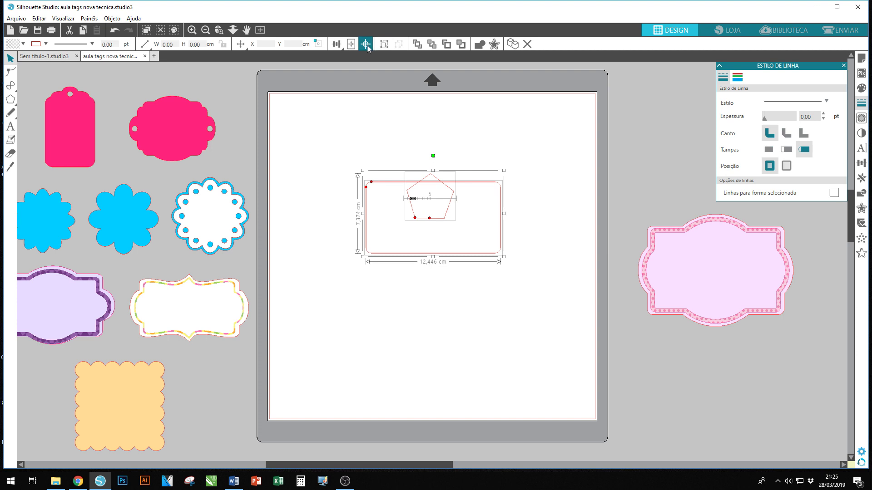
pyautogui.click(339, 46)
pyautogui.click(351, 60)
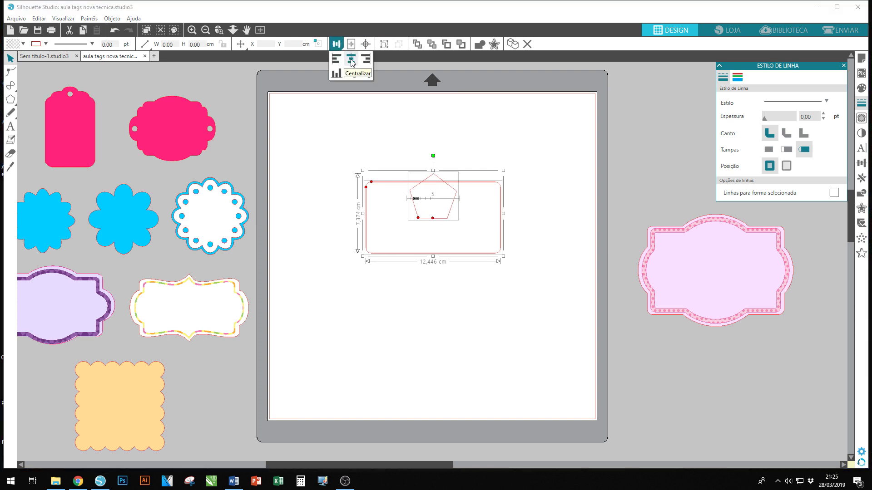
pyautogui.click(480, 46)
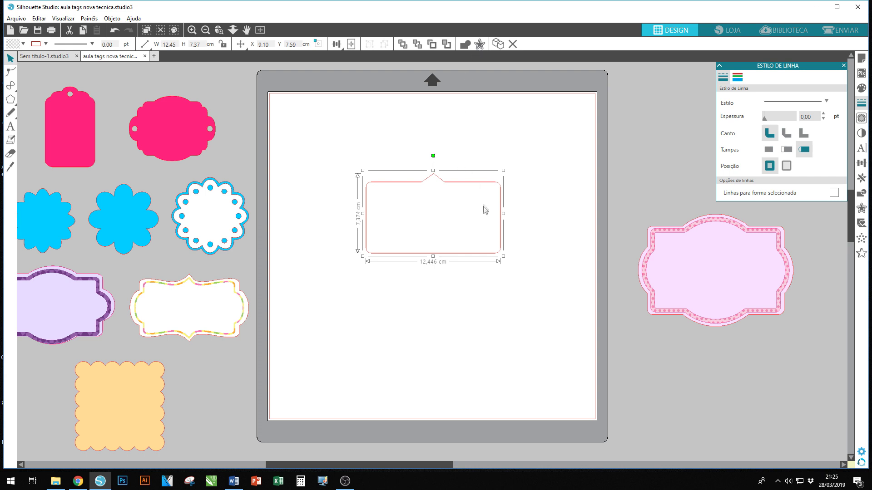
# - Convert the straight upper-edge segments on both sides of the welded shape's peak into curves
pyautogui.click(11, 72)
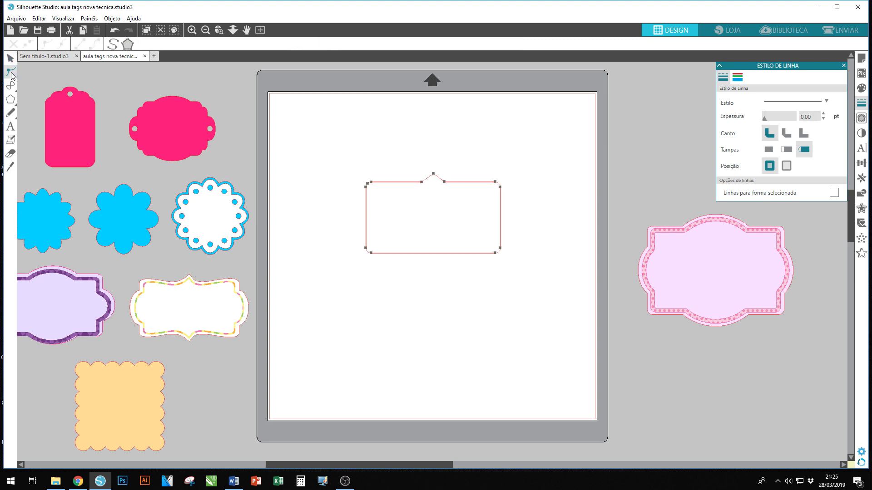
pyautogui.click(376, 186)
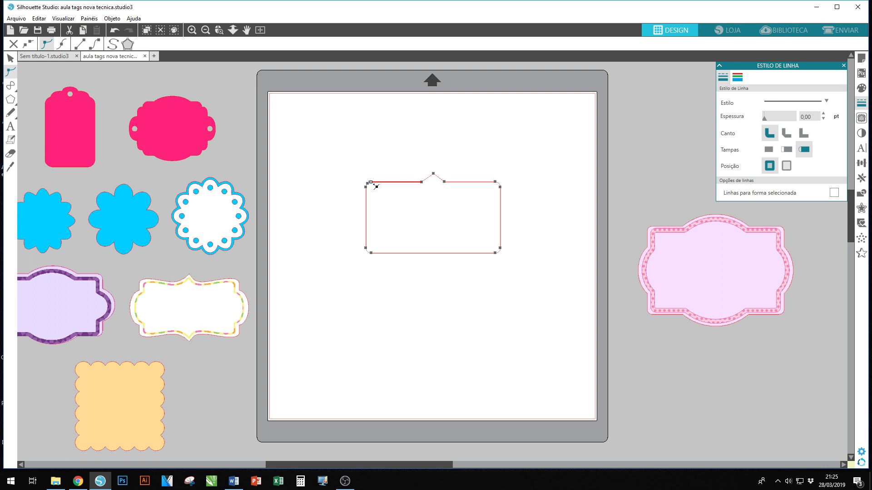
pyautogui.click(95, 46)
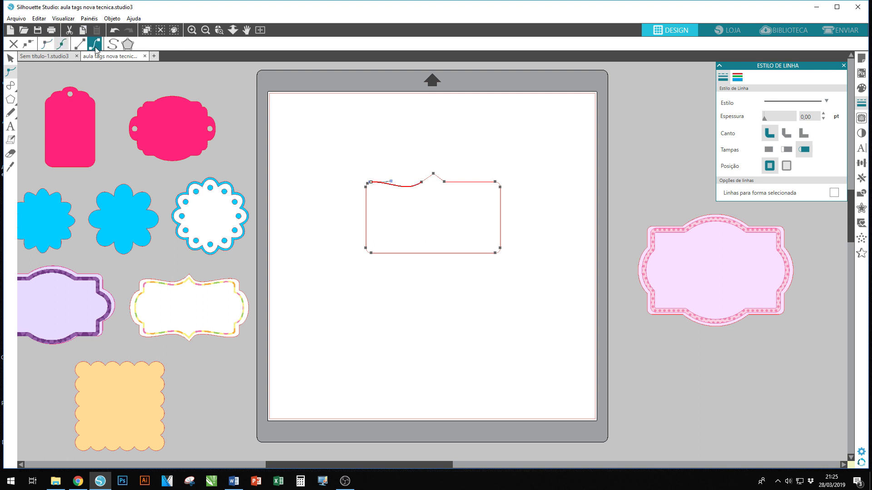
pyautogui.click(446, 185)
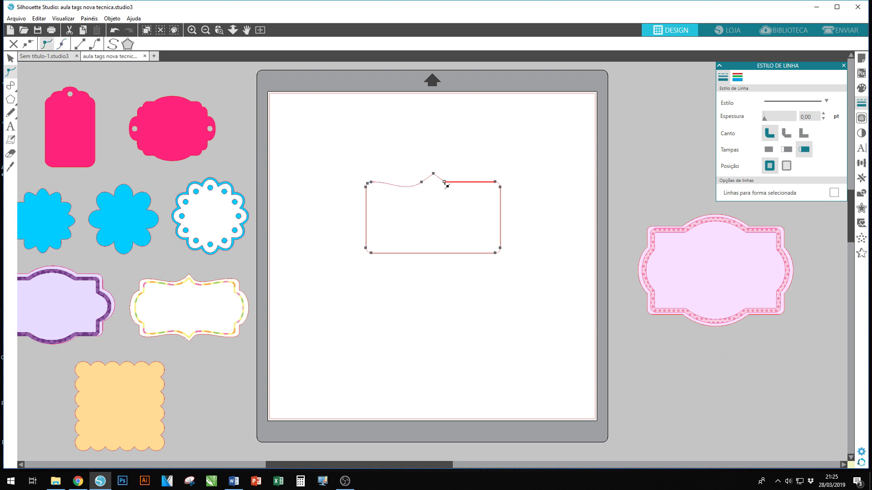
pyautogui.click(95, 47)
pyautogui.click(321, 142)
# - Create a mirrored copy of the curved shape directly below the original
pyautogui.moveTo(320, 139); pyautogui.dragTo(561, 299)
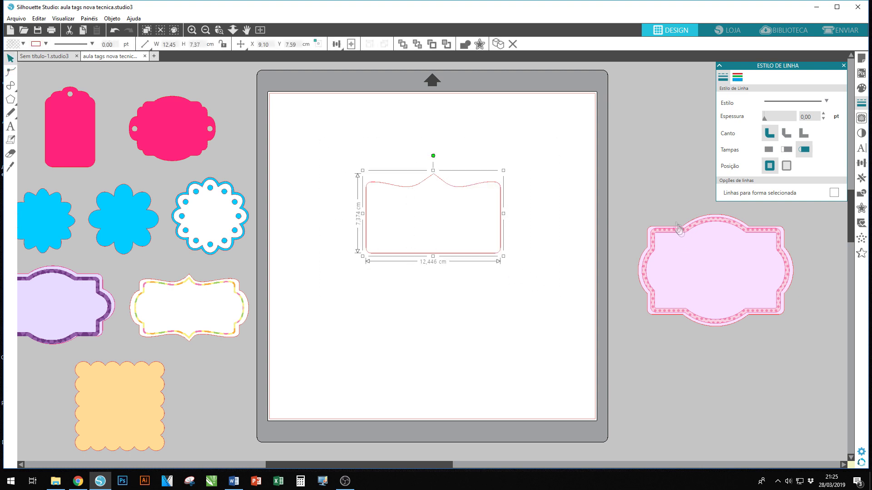
pyautogui.click(862, 179)
pyautogui.click(780, 166)
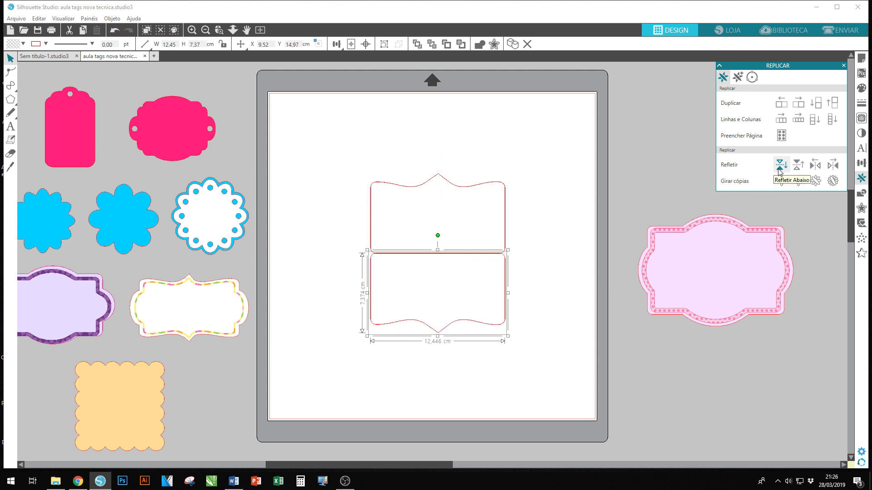
# - Align the centres of the two mirrored shapes and intersect them into one symmetrical tag outline
pyautogui.moveTo(336, 151); pyautogui.dragTo(555, 355)
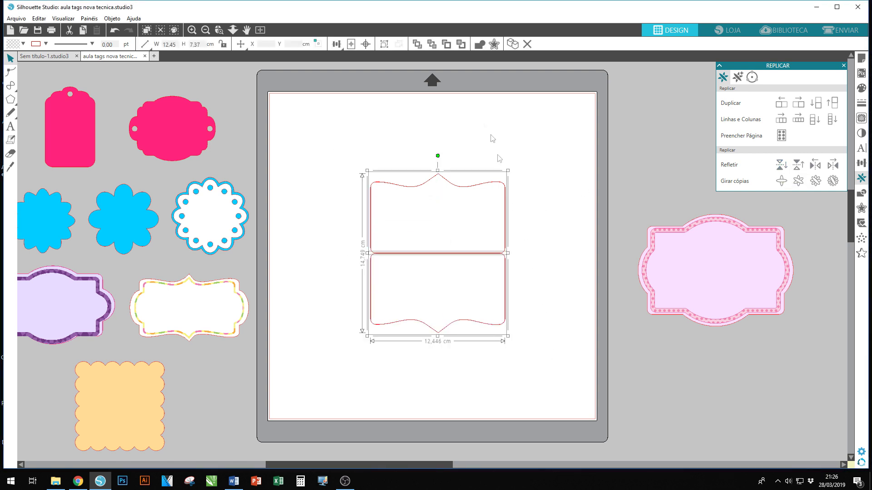
pyautogui.click(366, 44)
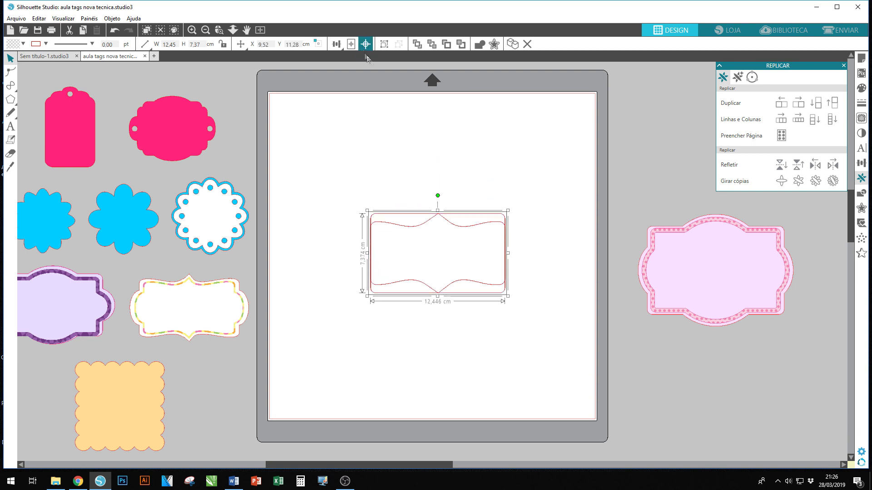
pyautogui.click(861, 196)
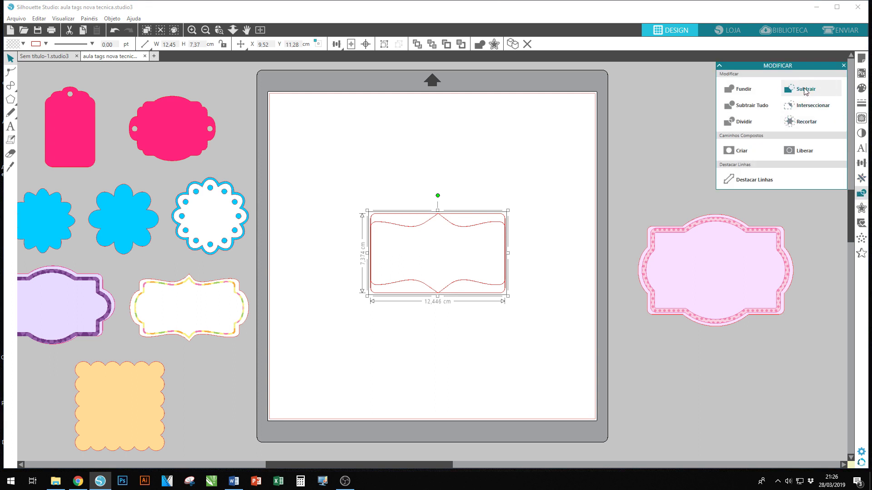
pyautogui.click(802, 106)
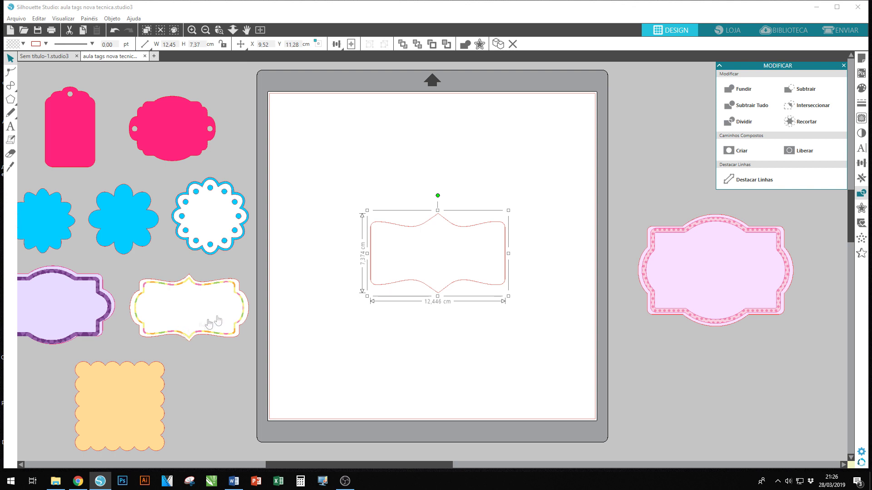
# - Draw an ellipse about 1.68 by 3.66 cm over the tag outline's left edge and place a copy over its right edge
pyautogui.moveTo(10, 100)
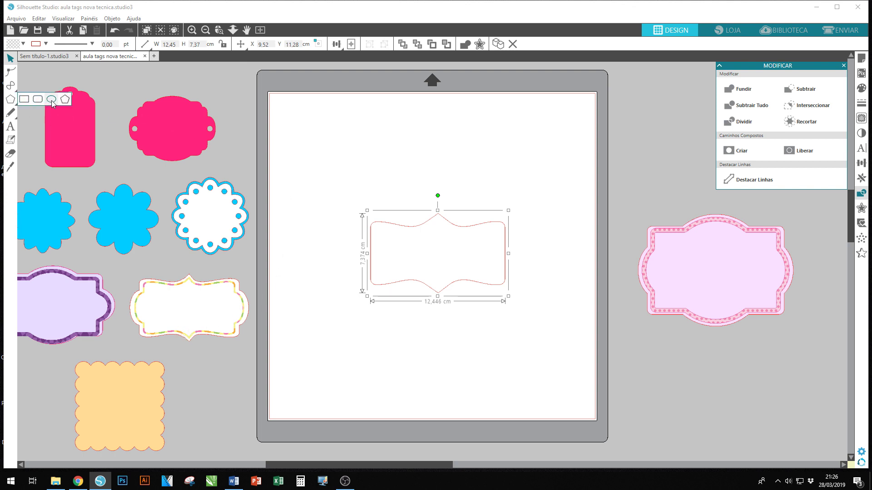
pyautogui.click(52, 99)
pyautogui.moveTo(363, 231); pyautogui.dragTo(382, 270)
pyautogui.click(10, 58)
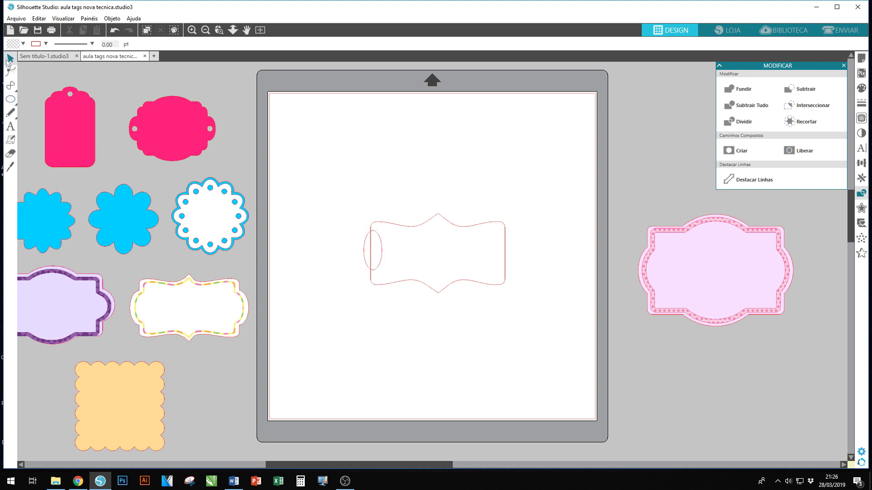
pyautogui.click(382, 269)
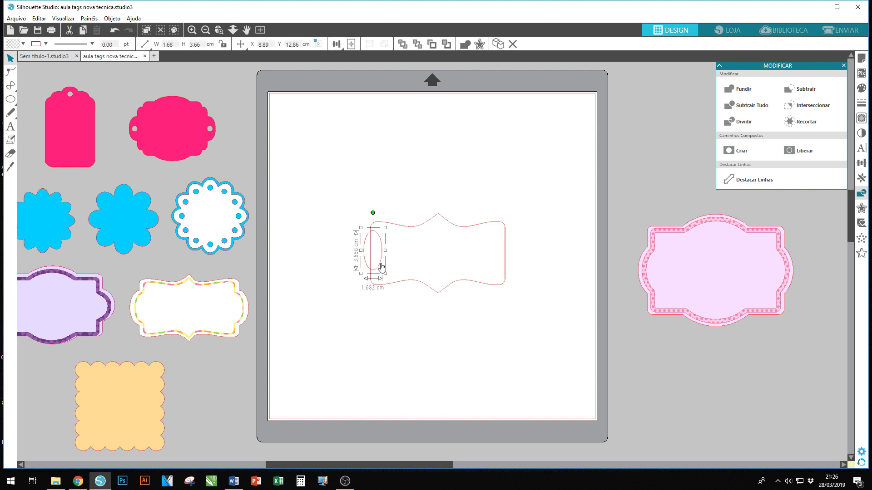
pyautogui.click(499, 45)
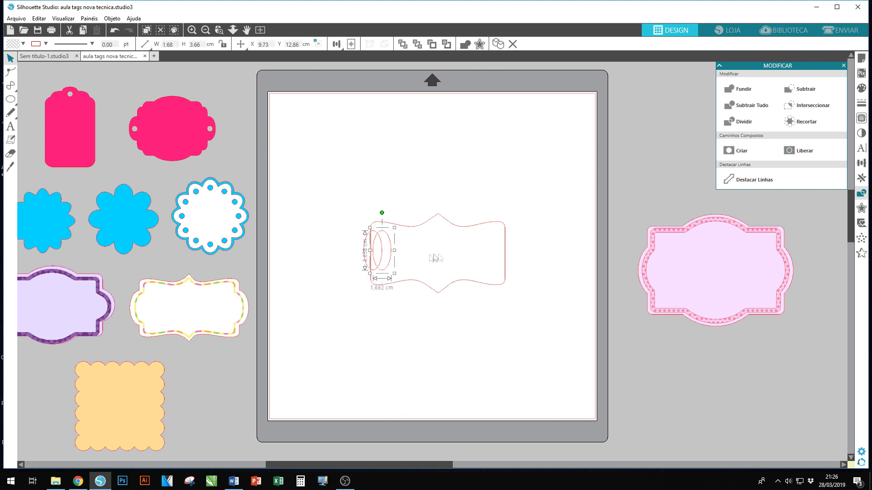
pyautogui.moveTo(389, 262); pyautogui.dragTo(513, 265)
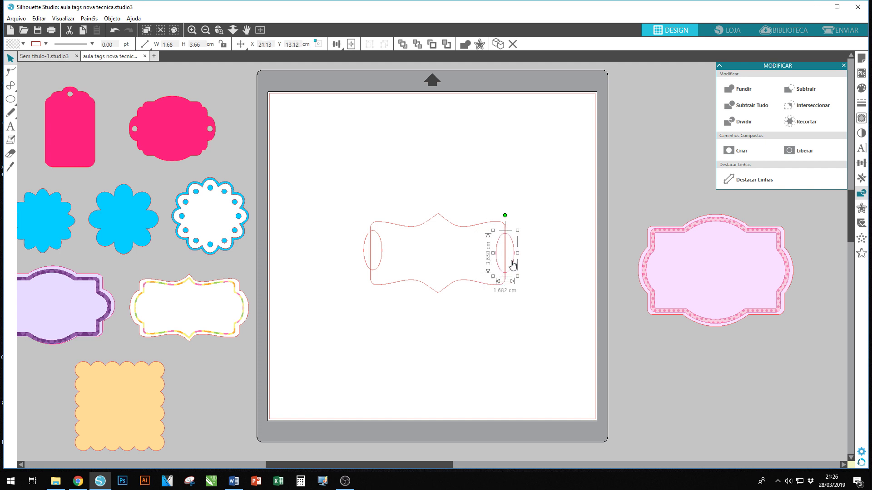
# - Align the two side ellipses on their vertical centres and group them
pyautogui.keyDown('shift'); pyautogui.click(368, 246); pyautogui.keyUp('shift')
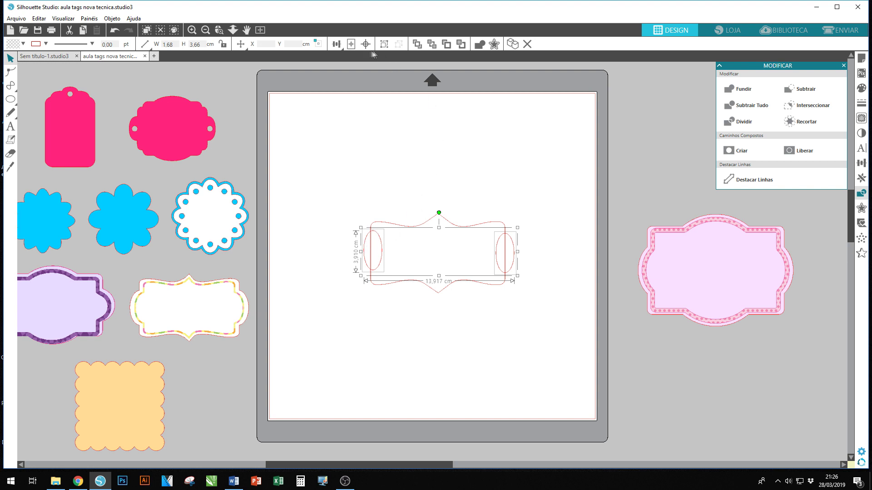
pyautogui.click(338, 46)
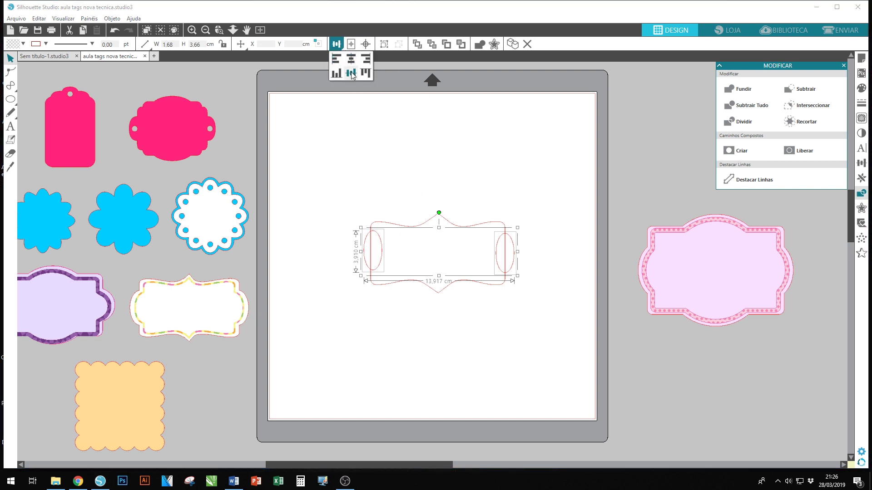
pyautogui.click(351, 75)
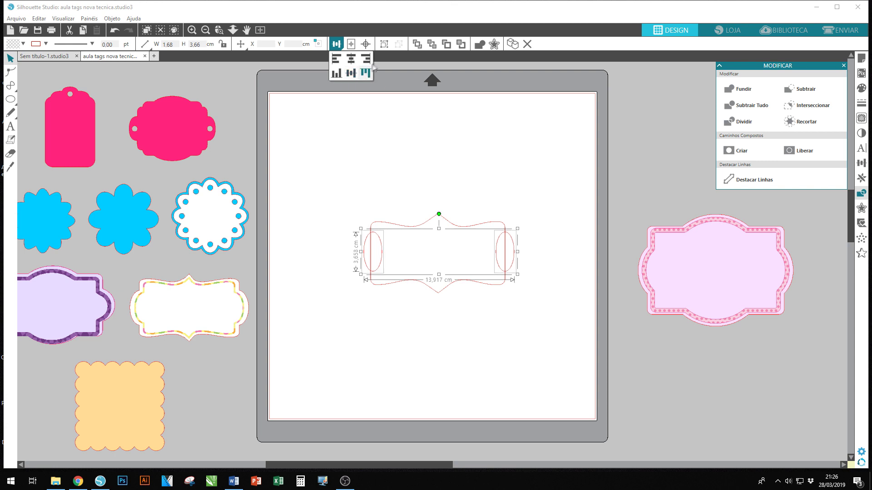
pyautogui.click(385, 44)
# - Centre the grouped ellipses on the tag outline and weld everything into one shape
pyautogui.moveTo(337, 168); pyautogui.dragTo(543, 306)
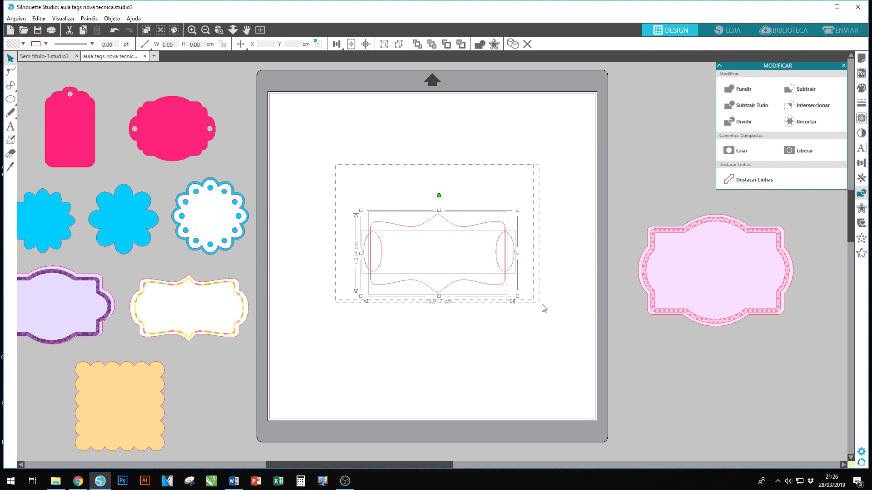
pyautogui.click(366, 44)
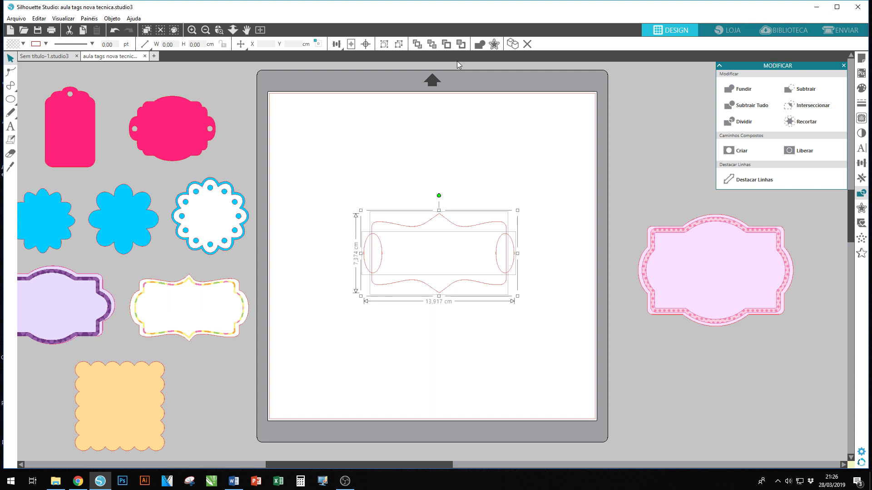
pyautogui.click(477, 46)
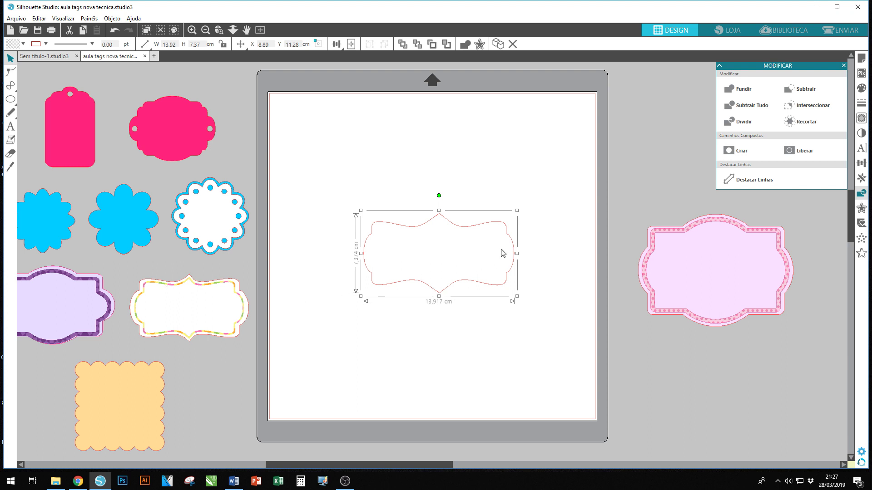
# - Fill the welded tag with bright pink and move it off the page, below the light pink frame tag
pyautogui.click(861, 88)
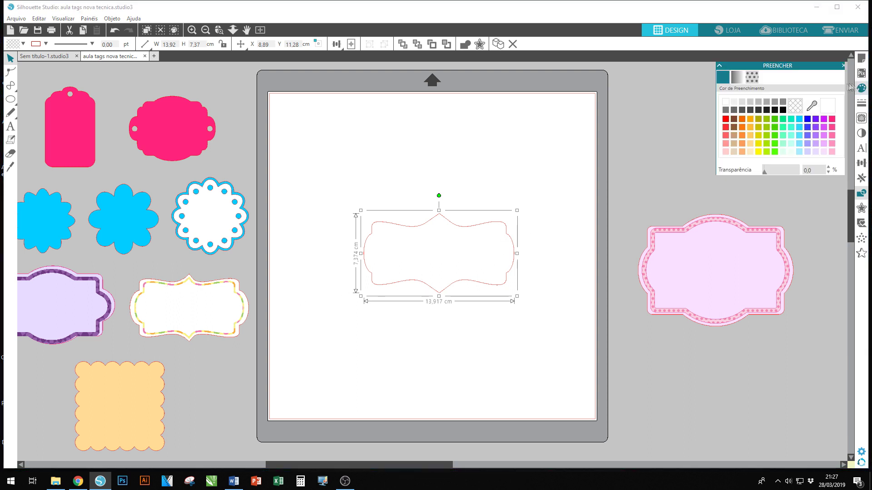
pyautogui.click(832, 120)
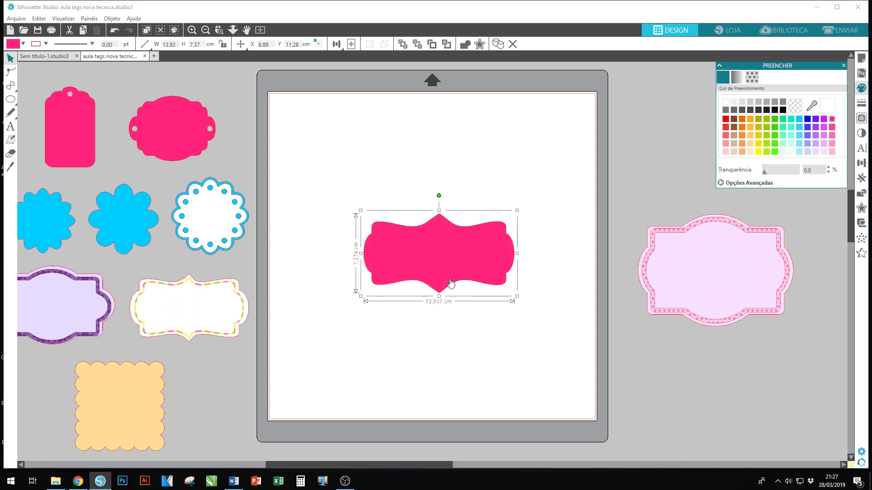
pyautogui.moveTo(499, 300); pyautogui.dragTo(813, 408)
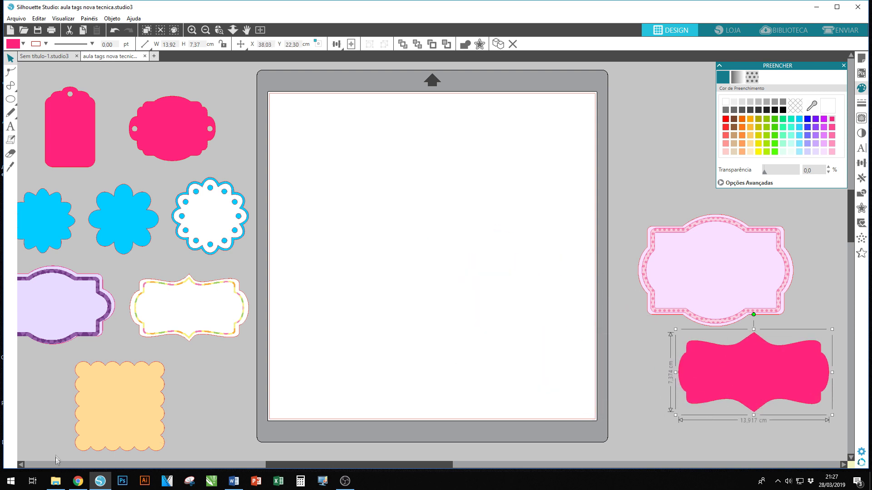
# - Delete the two finished tags beside the page, the light pink frame and the bright pink tag
pyautogui.click(127, 443)
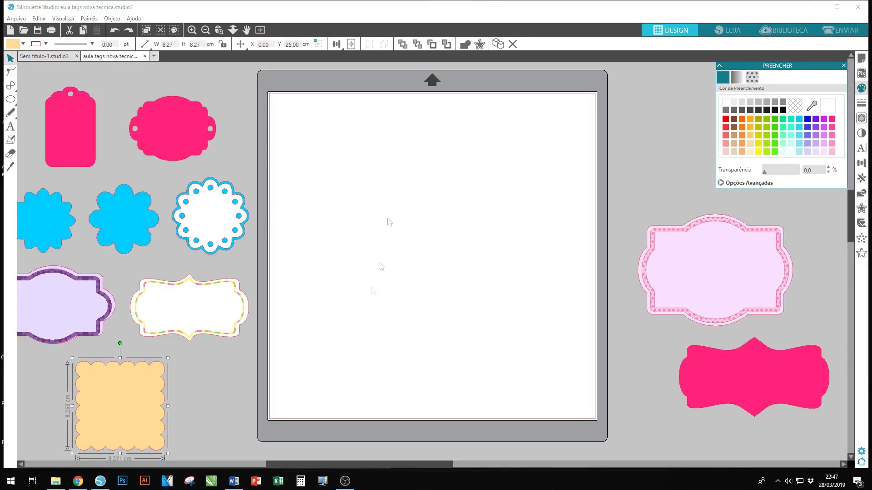
pyautogui.moveTo(615, 146); pyautogui.dragTo(853, 447)
pyautogui.press('Delete')
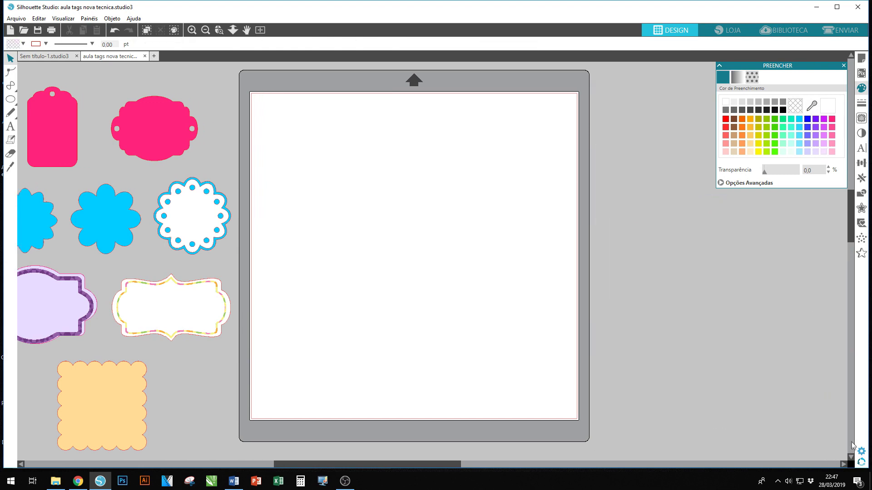
pyautogui.click(843, 67)
pyautogui.moveTo(400, 471); pyautogui.dragTo(372, 470)
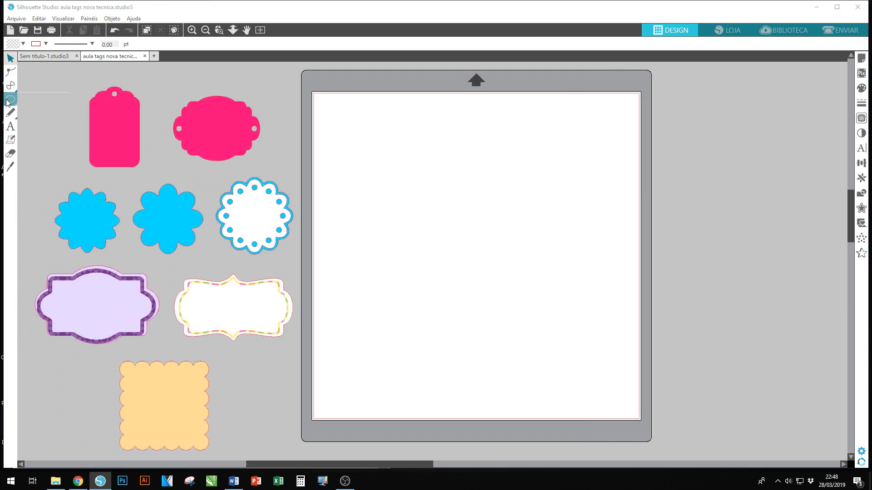
# - Draw a circle about 2.06 cm in diameter in the upper part of the empty page
pyautogui.moveTo(11, 99)
pyautogui.click(50, 100)
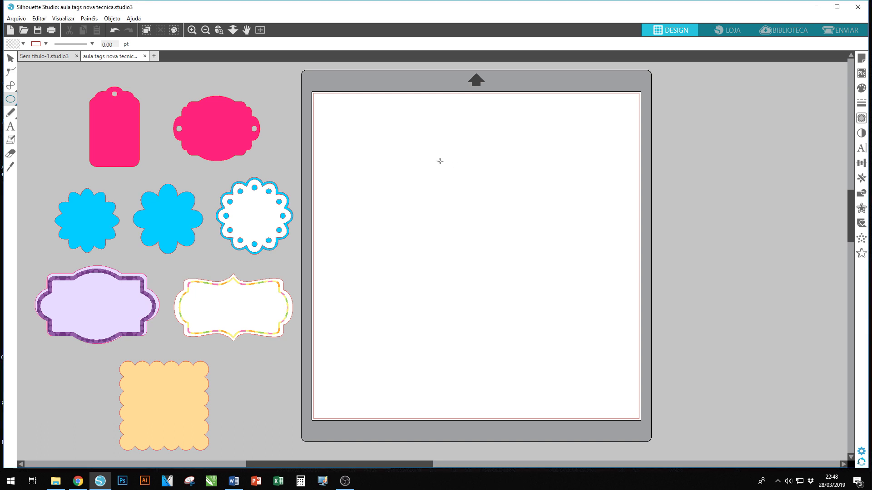
pyautogui.moveTo(411, 167)
pyautogui.mouseDown()
pyautogui.moveTo(435, 191)
pyautogui.moveTo(425, 198)
pyautogui.mouseUp()
pyautogui.click(10, 59)
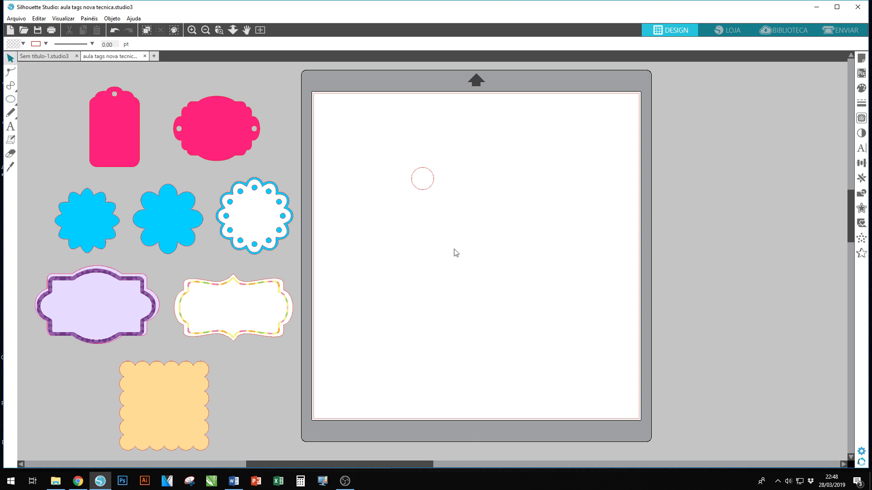
pyautogui.click(427, 193)
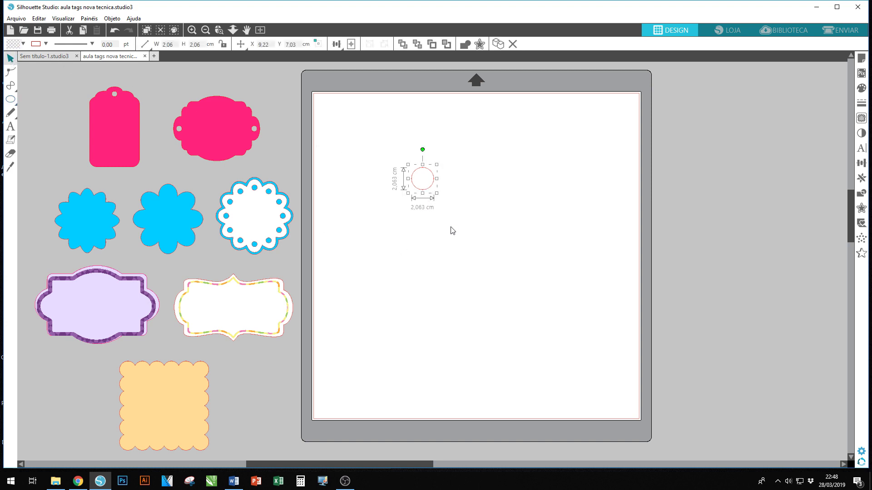
# - Duplicate the circle to the right and nudge the copy left to overlap the original slightly
pyautogui.click(863, 179)
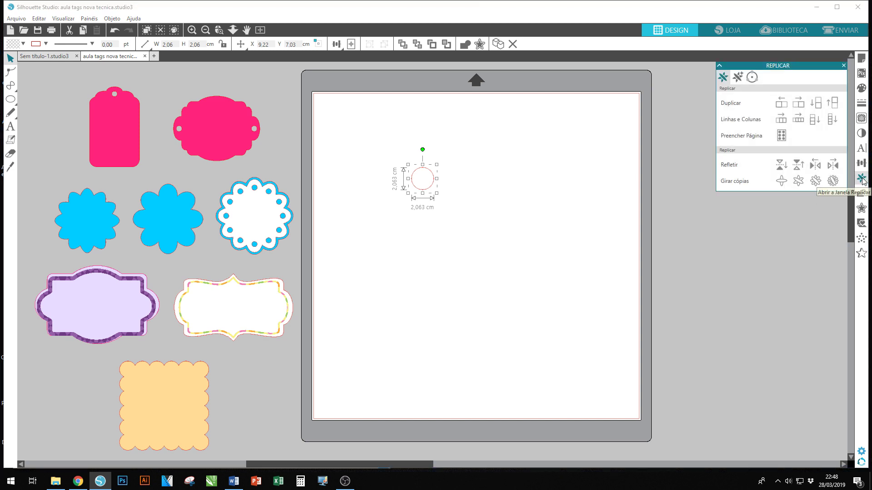
pyautogui.click(799, 104)
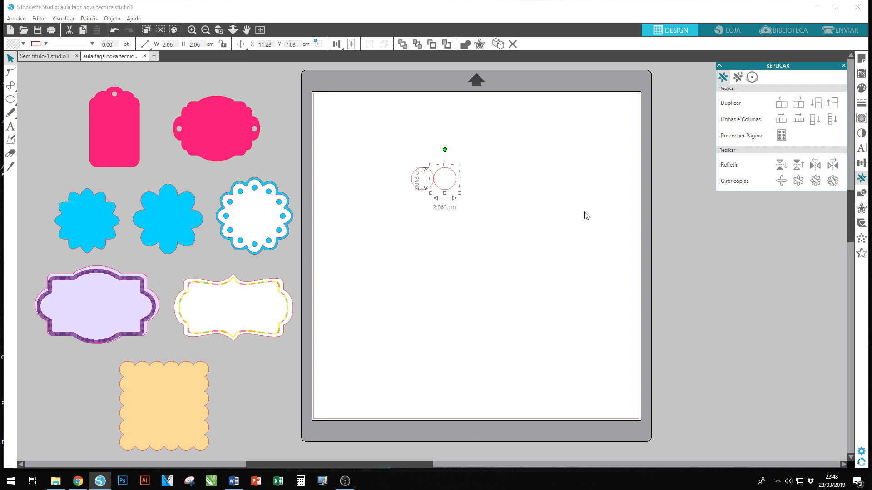
pyautogui.press('Left')
pyautogui.press('Left')
pyautogui.press('Left')
pyautogui.press('Left')
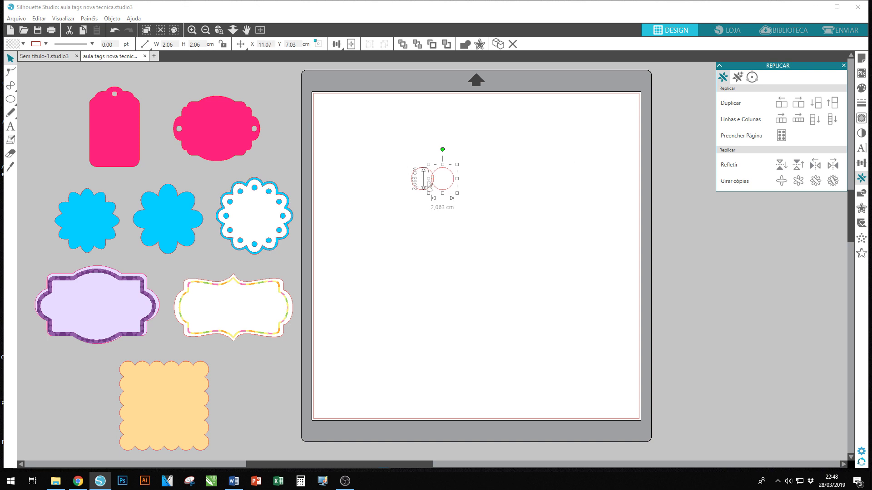
# - Duplicate the pair of circles to the right and nudge the copy left to overlap, forming a row of four
pyautogui.moveTo(400, 152); pyautogui.dragTo(473, 208)
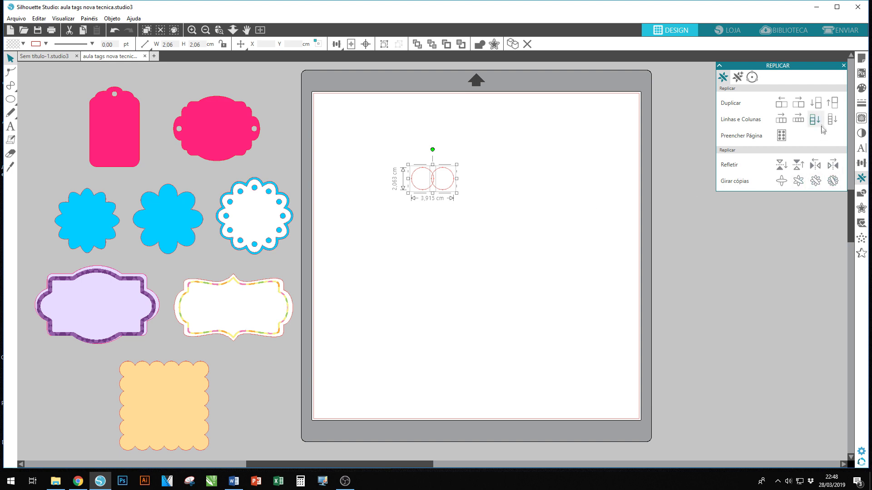
pyautogui.click(802, 108)
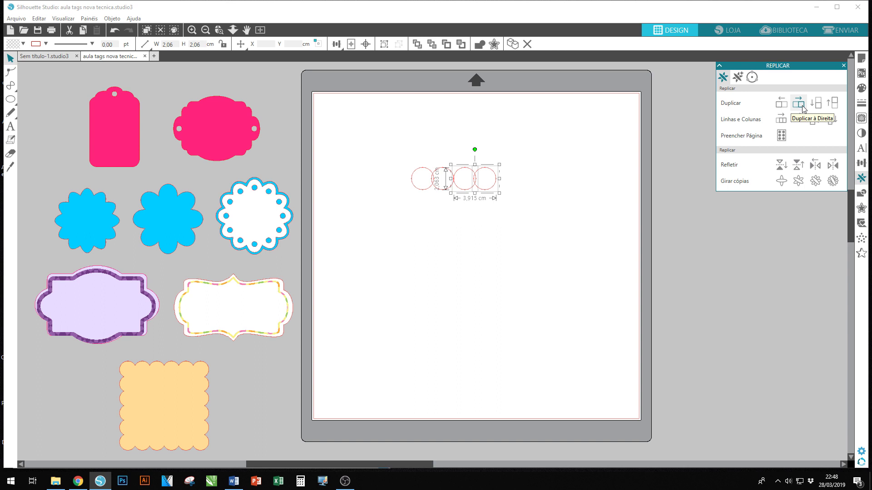
pyautogui.press('Left')
pyautogui.press('Left')
pyautogui.press('Left')
pyautogui.press('Left')
pyautogui.press('Left')
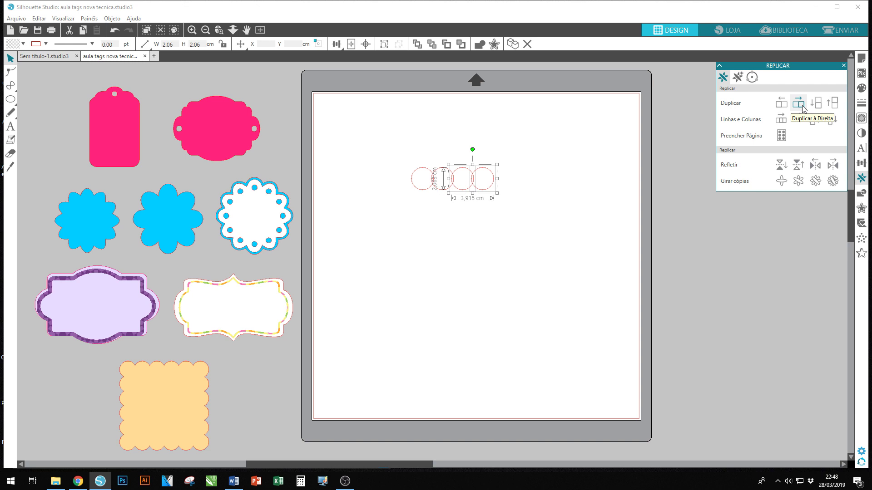
# - Add another duplicated pair with the same slight overlap to extend the row to six circles
pyautogui.click(803, 108)
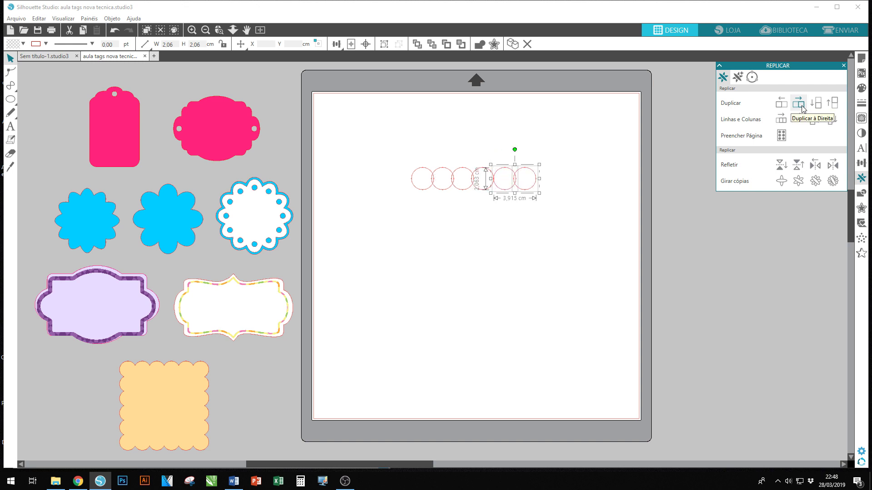
pyautogui.press('Left')
pyautogui.press('Left')
pyautogui.press('Left')
pyautogui.press('Left')
pyautogui.press('Left')
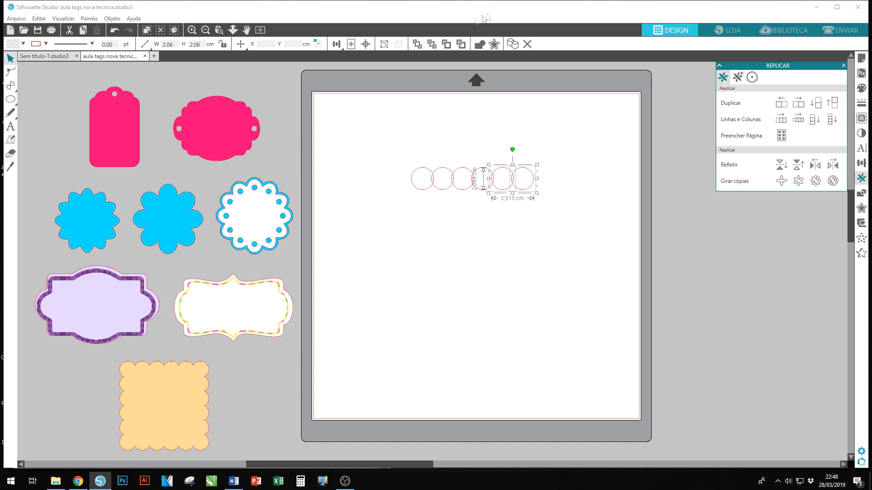
# - Duplicate the whole row of six circles below and nudge the copy up to overlap the first row slightly
pyautogui.moveTo(402, 150); pyautogui.dragTo(443, 216)
pyautogui.moveTo(502, 229); pyautogui.dragTo(573, 229)
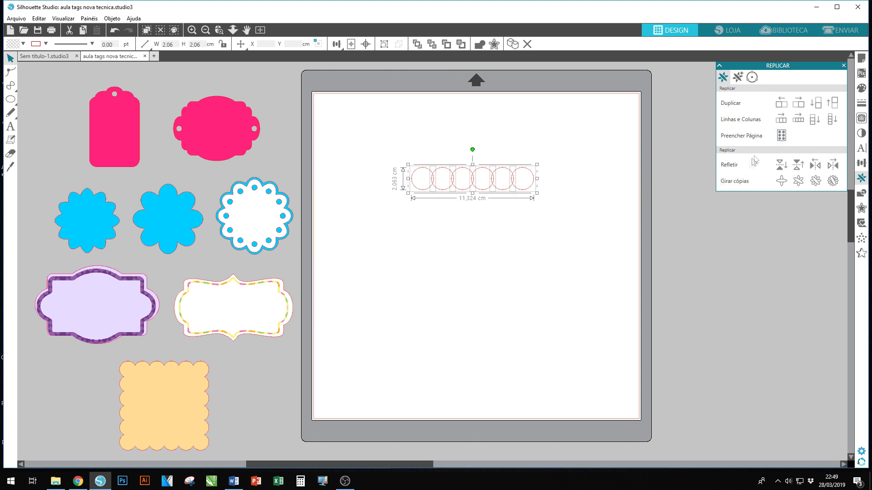
pyautogui.click(817, 103)
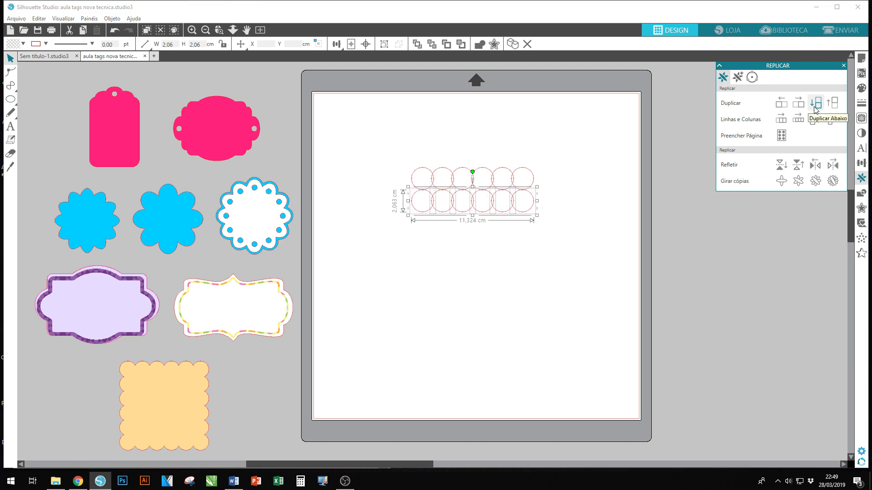
pyautogui.press('Up')
pyautogui.press('Up')
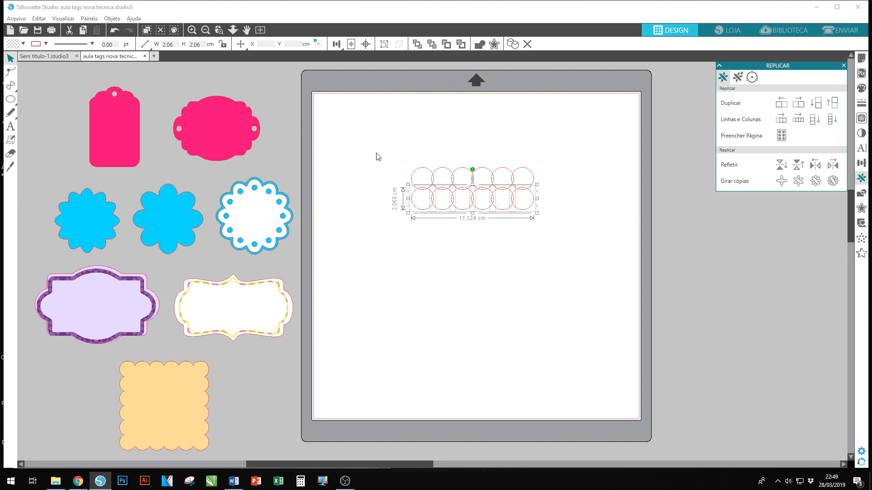
# - Duplicate both rows of circles below and nudge the copy up to overlap, making four rows
pyautogui.moveTo(386, 149); pyautogui.dragTo(456, 221)
pyautogui.moveTo(514, 234); pyautogui.dragTo(561, 240)
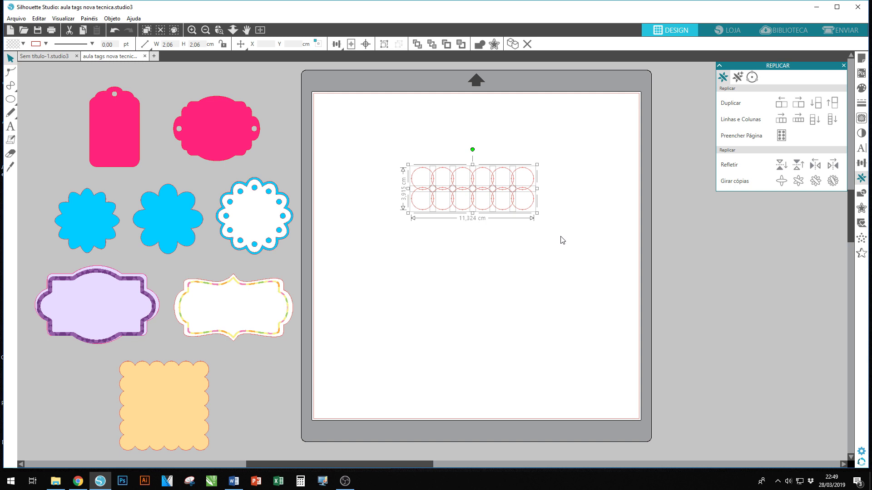
pyautogui.click(815, 104)
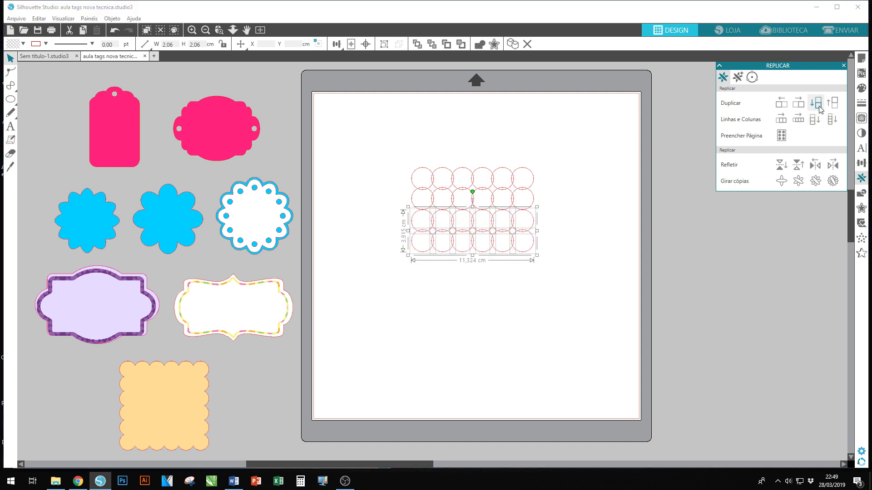
pyautogui.press('Up')
pyautogui.press('Up')
pyautogui.press('Up')
pyautogui.press('Up')
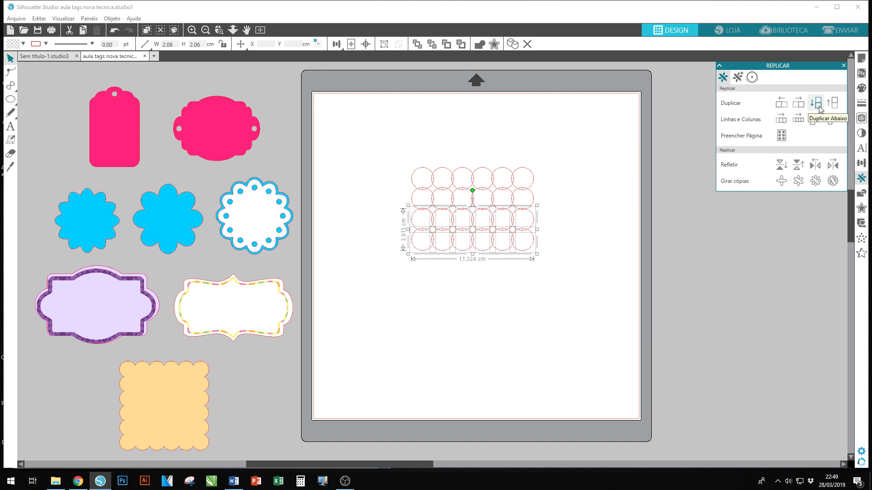
pyautogui.press('Up')
# - Add one more duplicated pair of rows below with a slight overlap to complete a six-by-six grid of circles
pyautogui.click(816, 103)
pyautogui.press('Up')
pyautogui.press('Up')
pyautogui.press('Up')
pyautogui.press('Up')
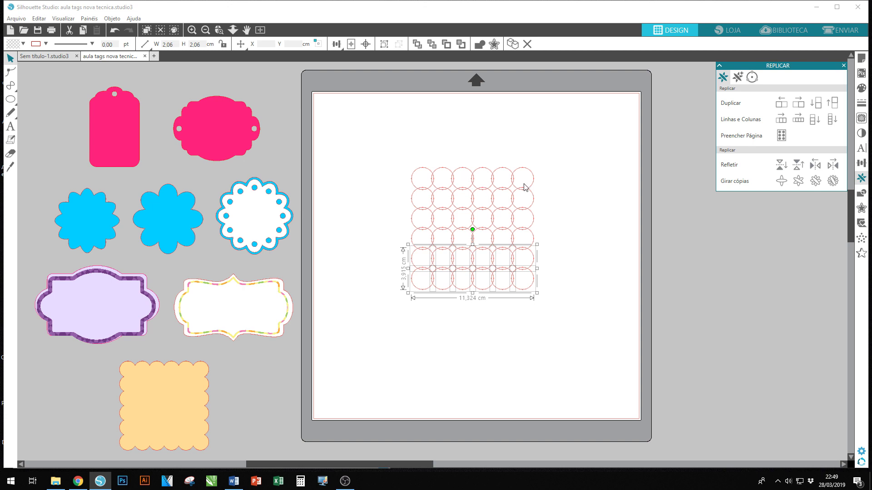
# - Weld all the circles of the six-by-six grid into a single scalloped square and shift it slightly
pyautogui.moveTo(403, 151); pyautogui.dragTo(545, 307)
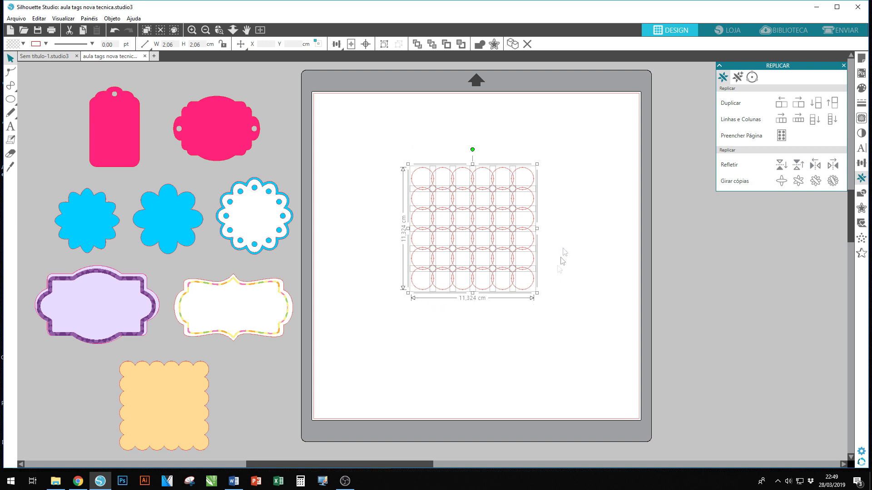
pyautogui.click(479, 45)
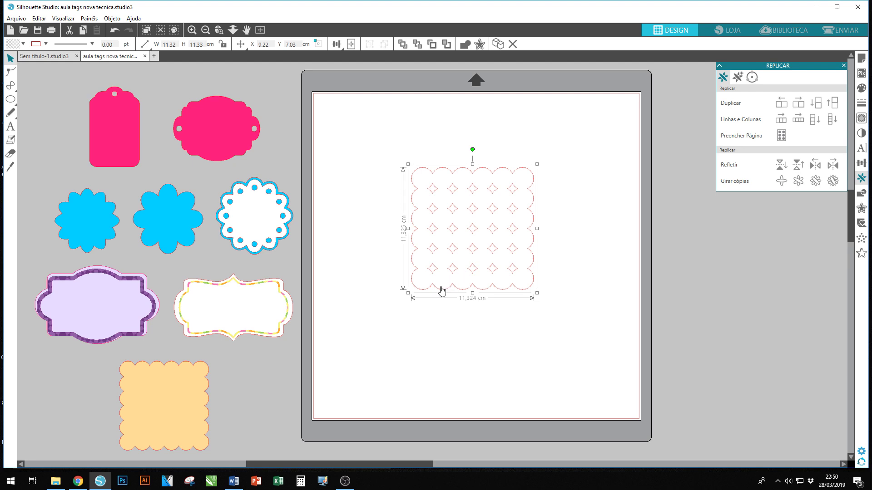
pyautogui.moveTo(431, 292)
pyautogui.mouseDown()
pyautogui.moveTo(426, 306)
pyautogui.moveTo(434, 294)
pyautogui.mouseUp()
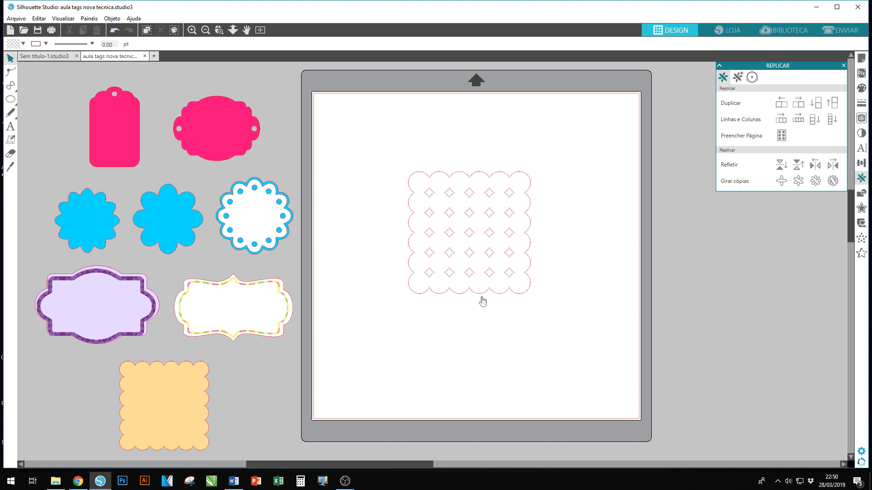
# - Fill the welded scalloped square with light orange and move it toward the upper left of the page
pyautogui.click(861, 88)
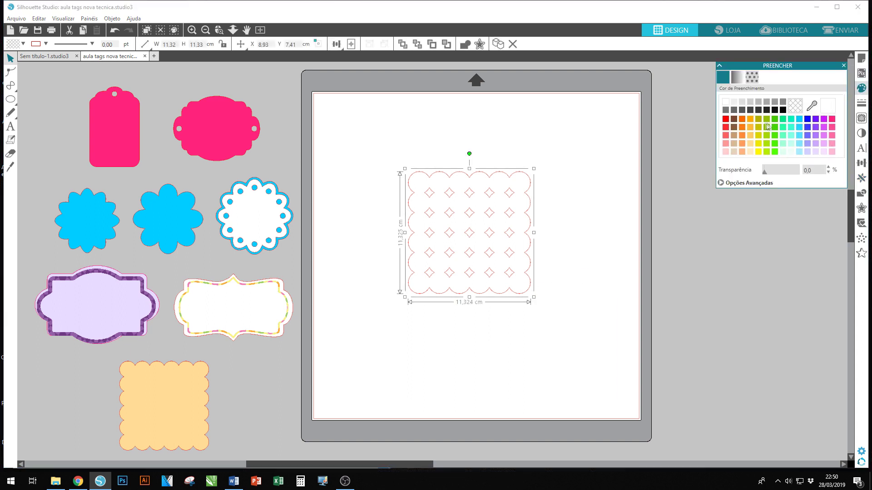
pyautogui.click(750, 135)
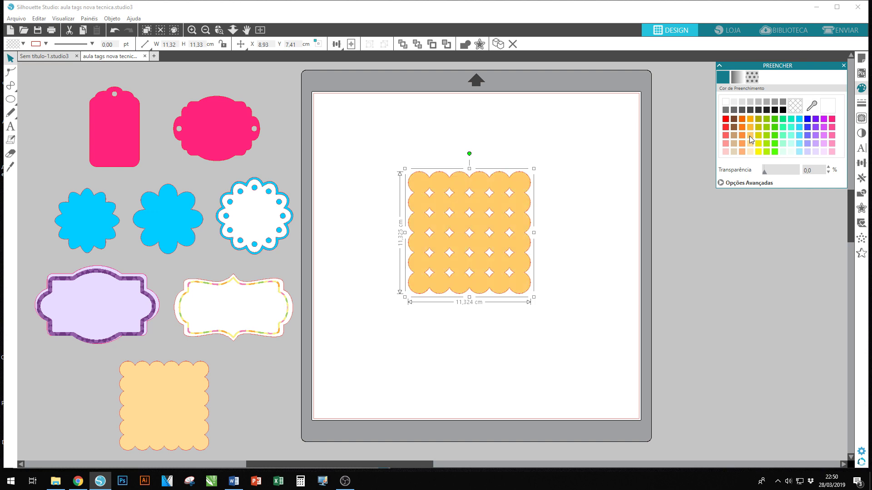
pyautogui.moveTo(462, 206); pyautogui.dragTo(440, 173)
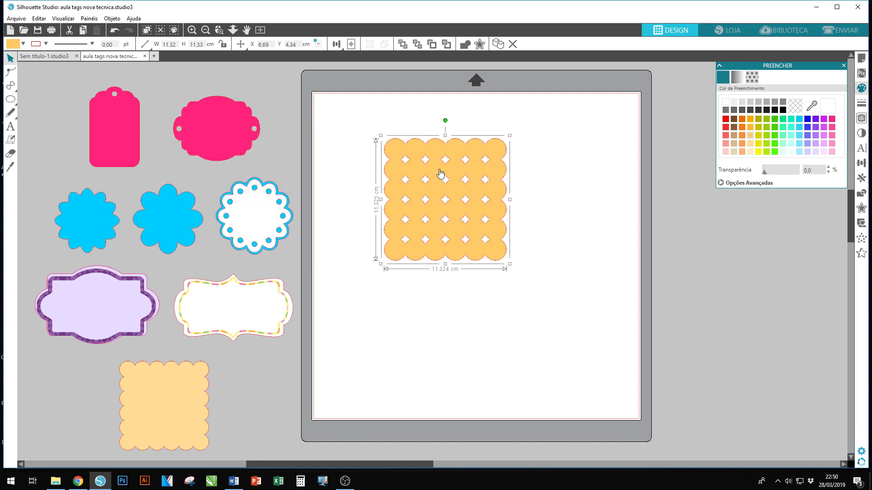
# - Release the compound path of the orange scalloped square to separate its inner diamond cutouts from the outline
pyautogui.click(112, 19)
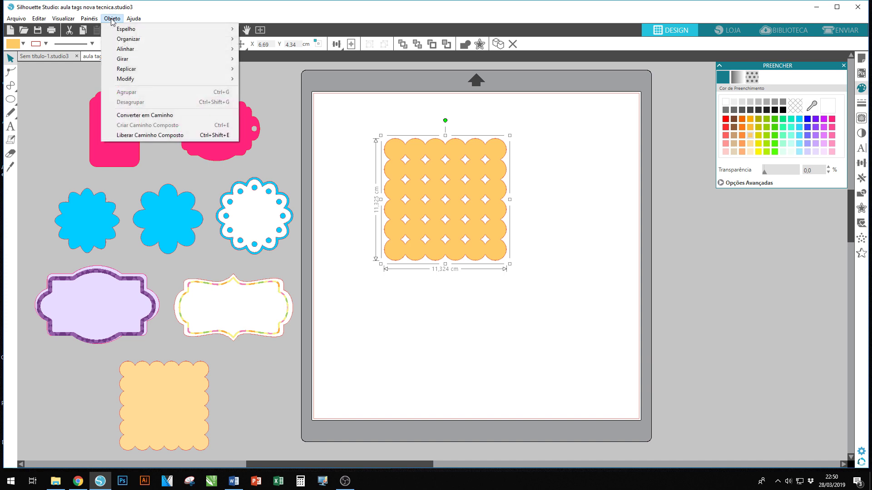
pyautogui.click(155, 135)
pyautogui.click(442, 292)
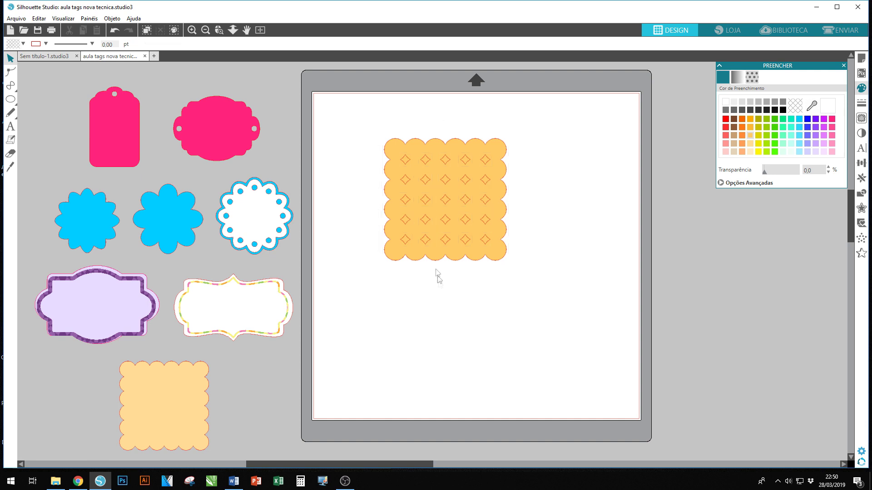
# - Delete all the small inner diamonds, keeping only the solid orange scalloped square, and select that square
pyautogui.click(402, 172)
pyautogui.moveTo(425, 160); pyautogui.dragTo(426, 175)
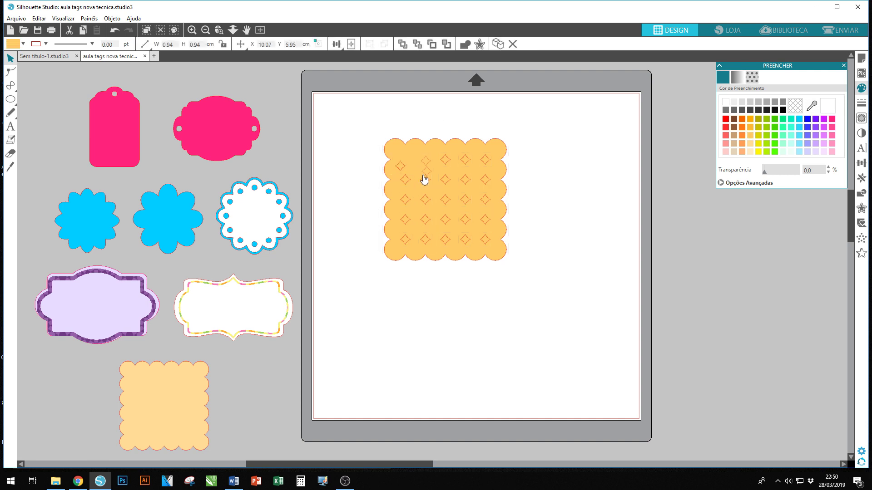
pyautogui.press('Escape')
pyautogui.moveTo(513, 226); pyautogui.dragTo(535, 255)
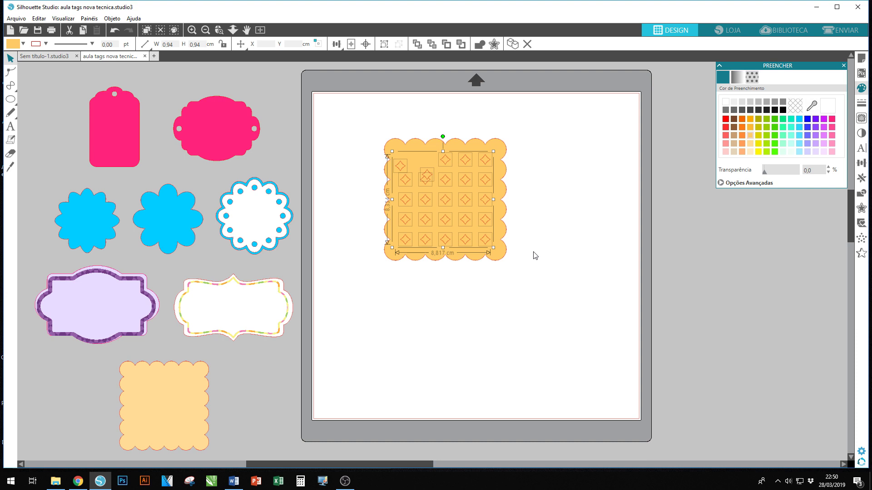
pyautogui.press('Delete')
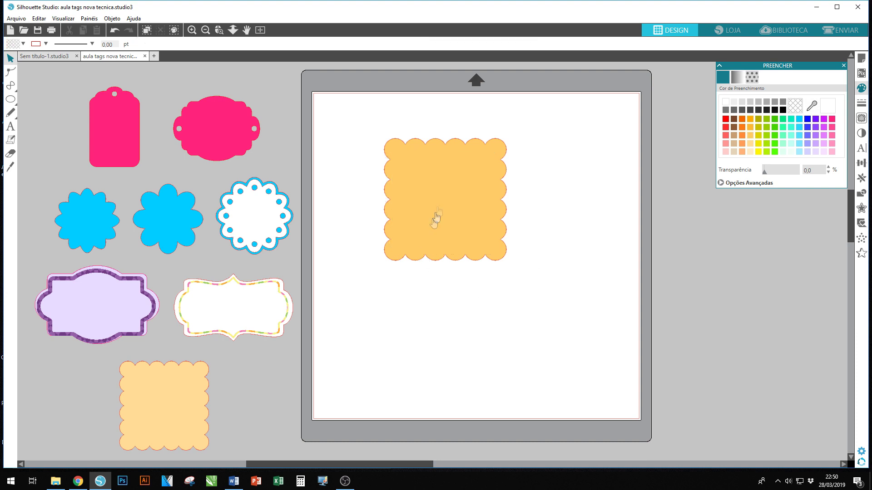
pyautogui.click(454, 145)
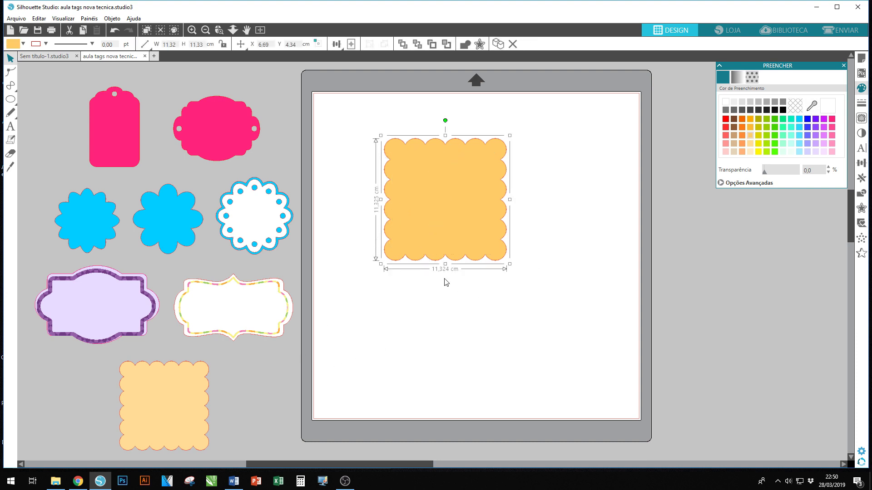